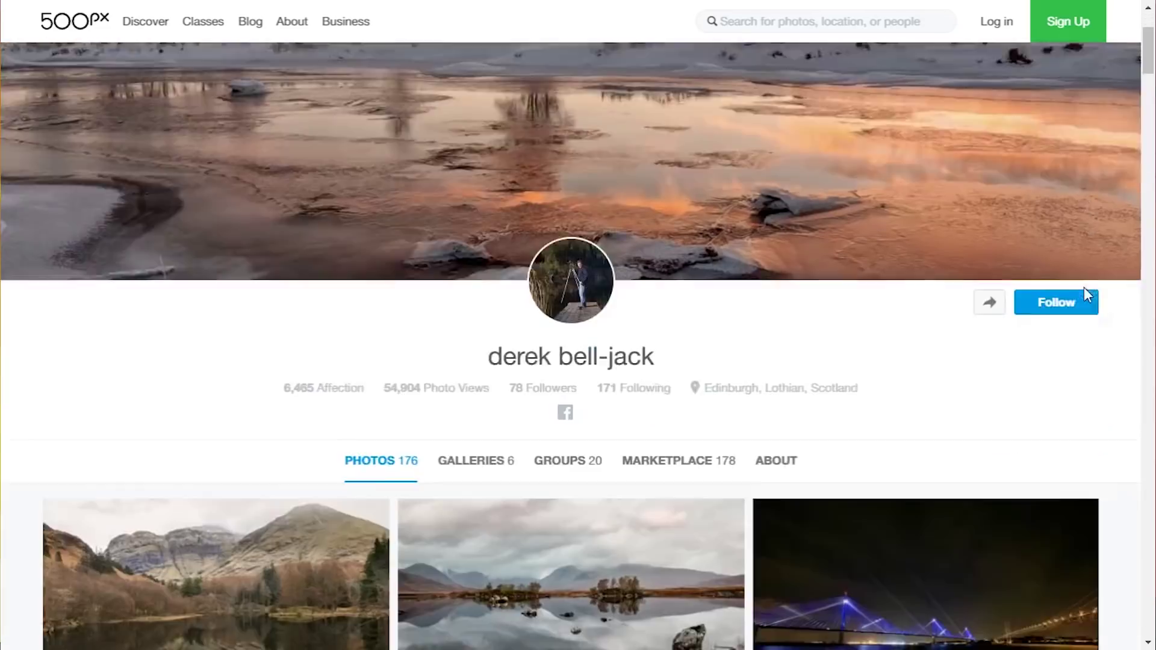
{"action": "scroll", "coordinate": [1084, 287], "scroll_direction": "down", "scroll_amount": 10}
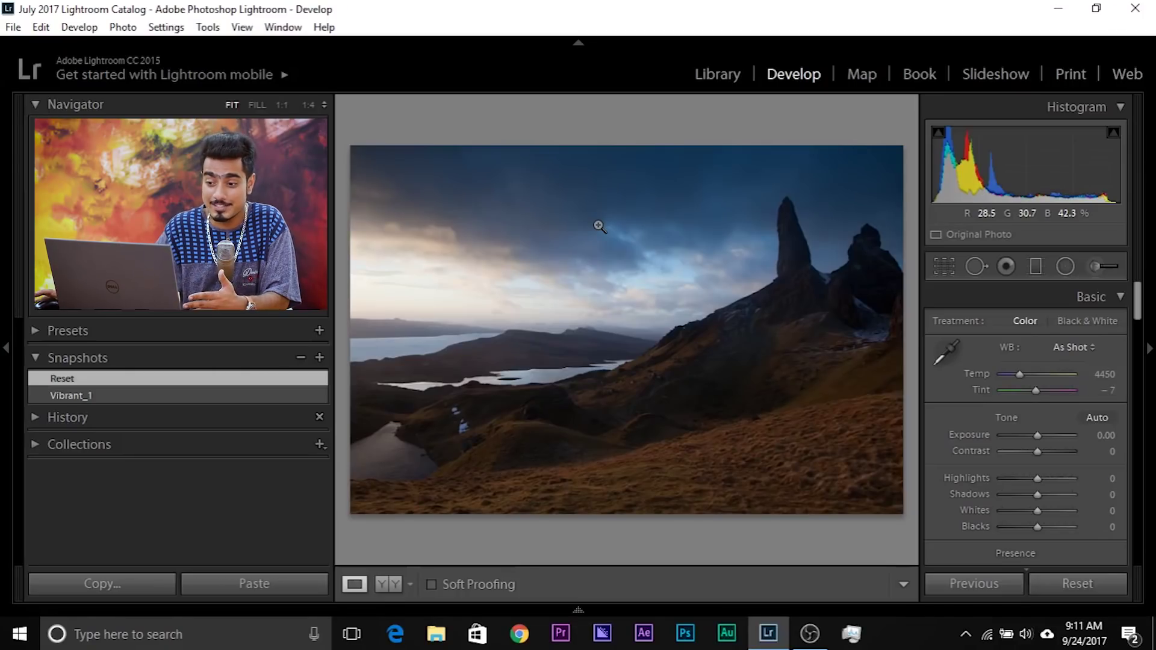
Apply the Vibrant_1 snapshot, try Exposure at +1.19, and reset all develop settings
{"action": "left_click", "coordinate": [157, 395]}
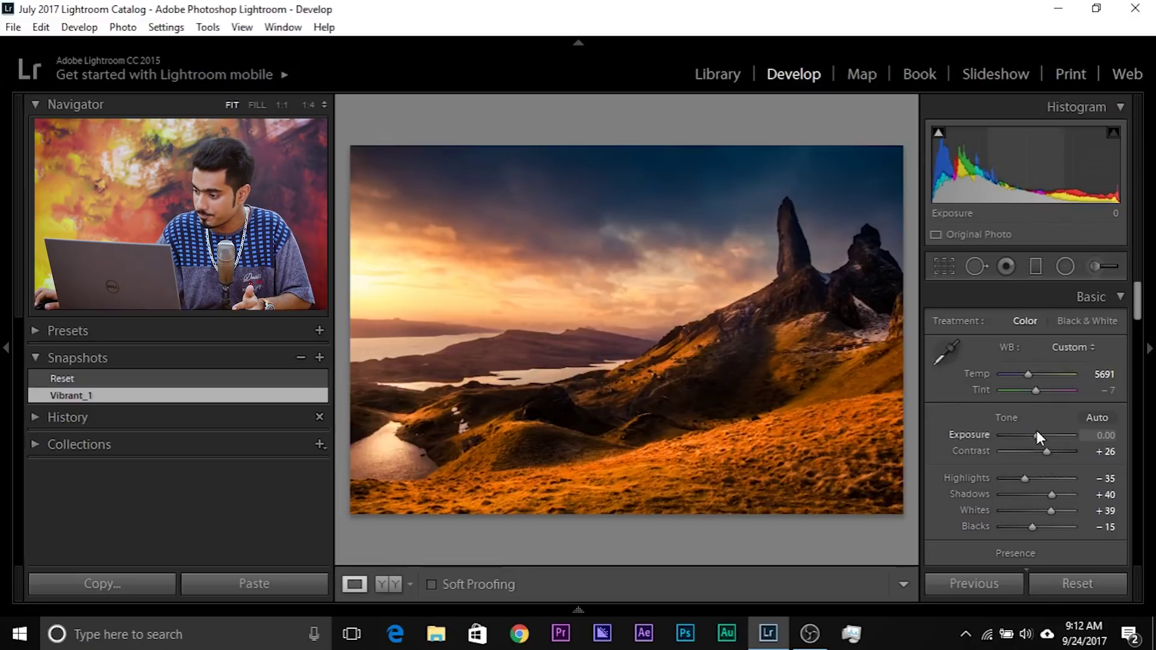
{"action": "left_click_drag", "start_coordinate": [1037, 432], "coordinate": [1046, 431]}
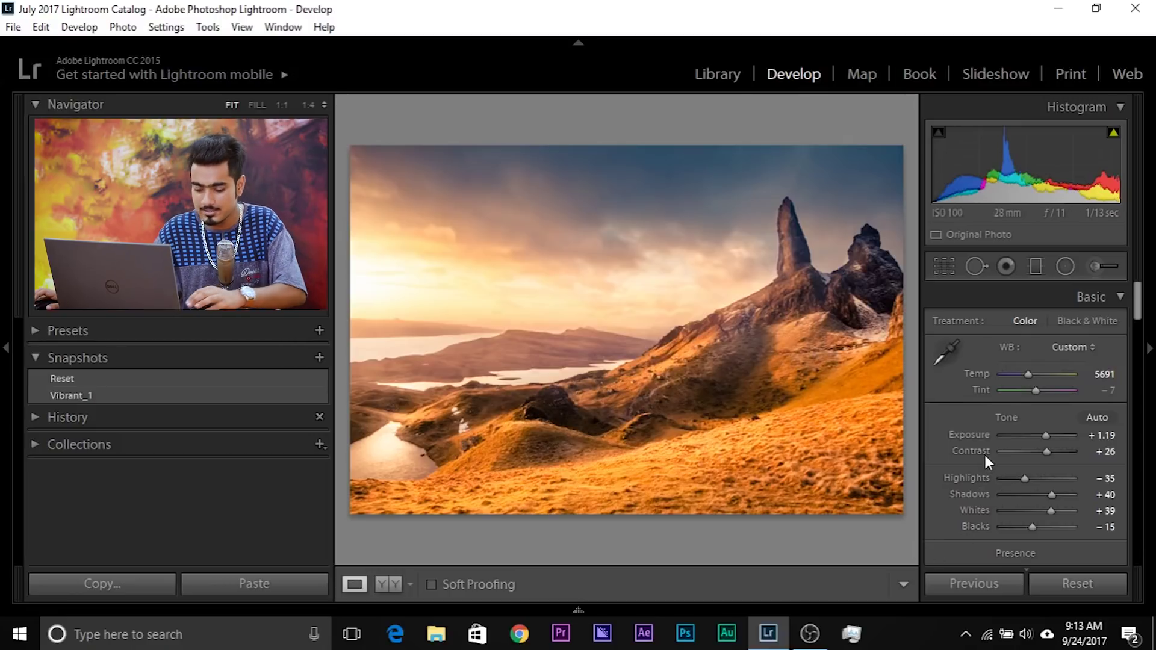
{"action": "key", "text": "ctrl+z"}
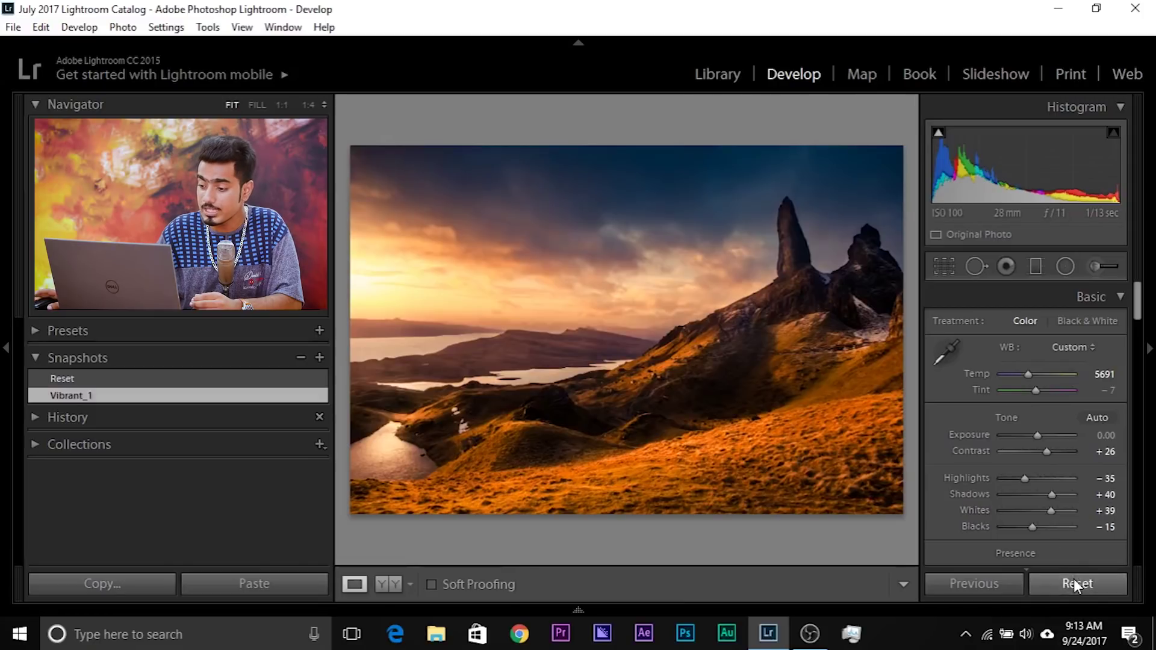
{"action": "key", "text": "ctrl+shift+r"}
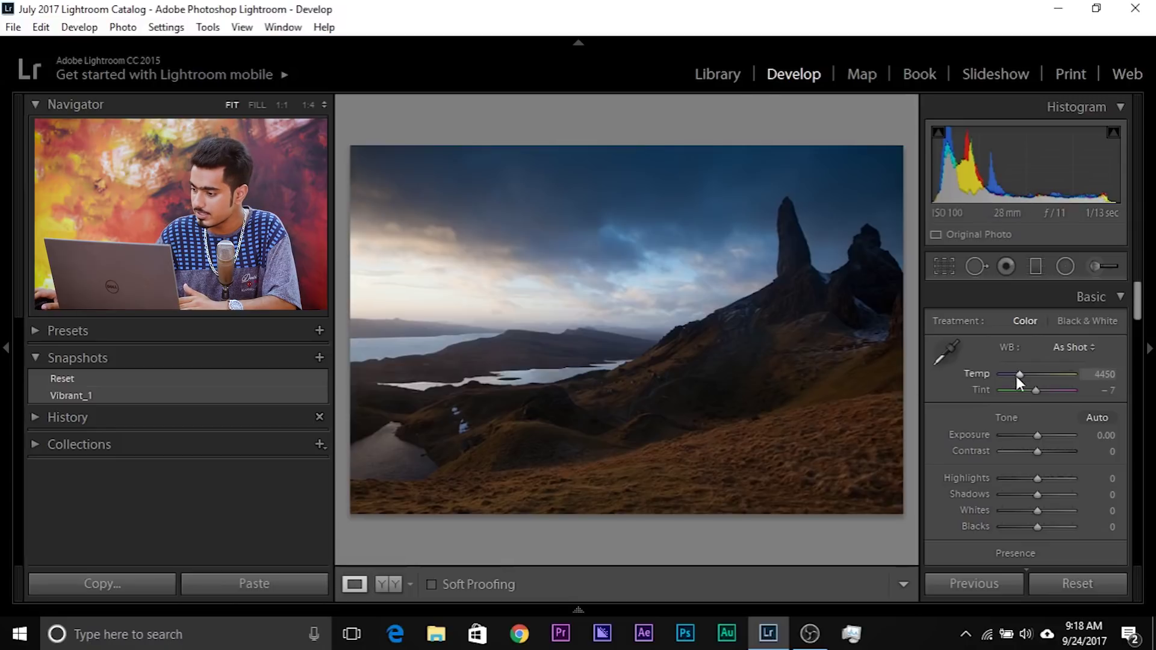
Set the landscape's Temp to 5810, Highlights to -100 and Shadows to +64
{"action": "left_click_drag", "start_coordinate": [1022, 375], "coordinate": [1031, 373]}
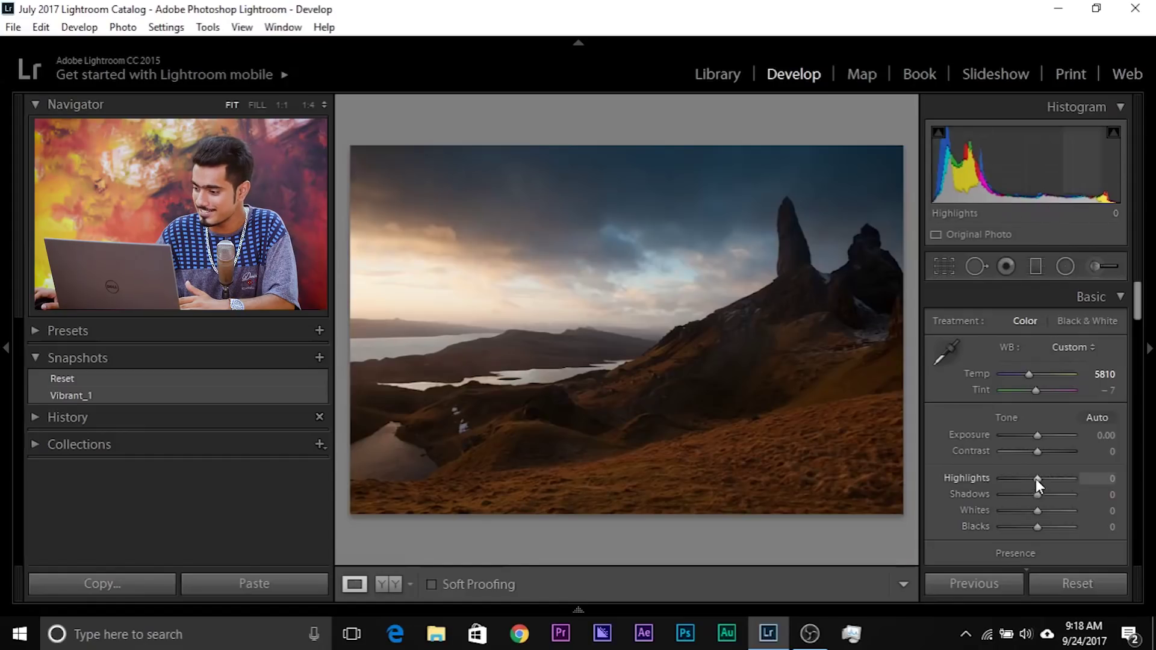
{"action": "left_click_drag", "start_coordinate": [1036, 479], "coordinate": [974, 477]}
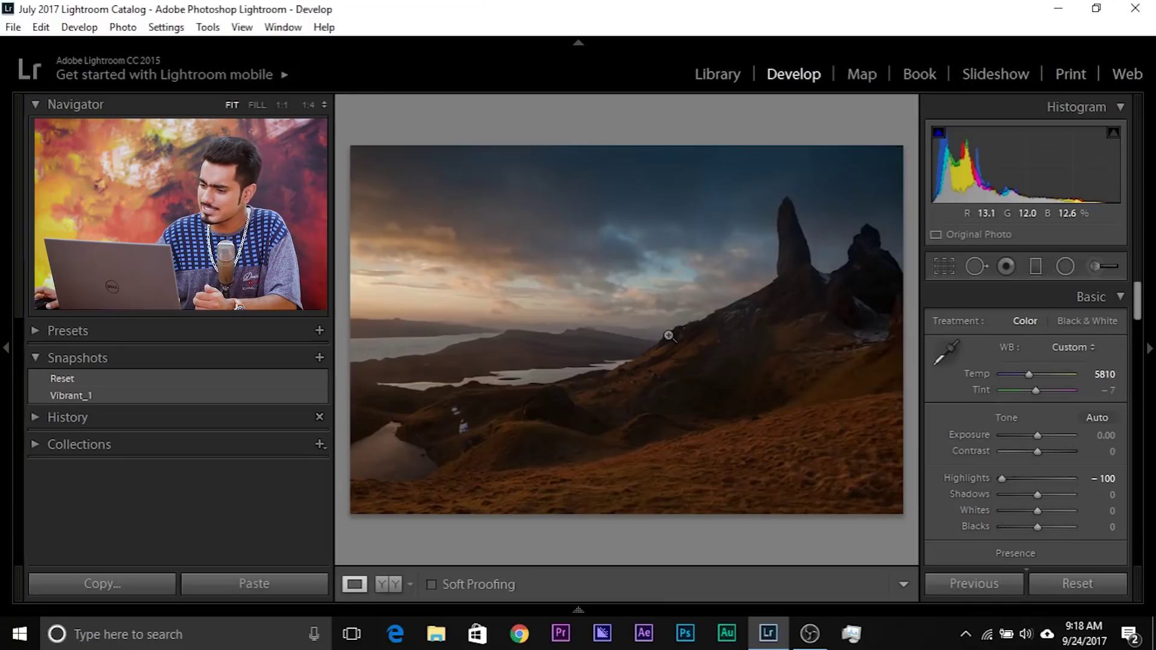
{"action": "left_click_drag", "start_coordinate": [730, 308], "coordinate": [684, 357]}
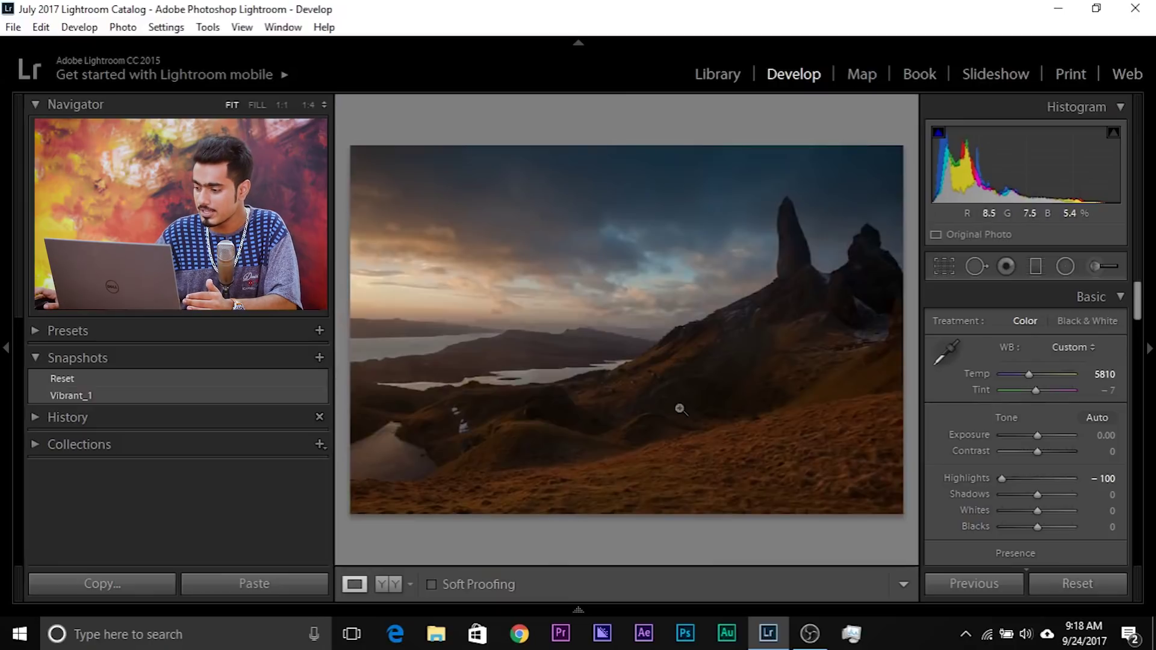
{"action": "left_click_drag", "start_coordinate": [1035, 495], "coordinate": [1060, 495]}
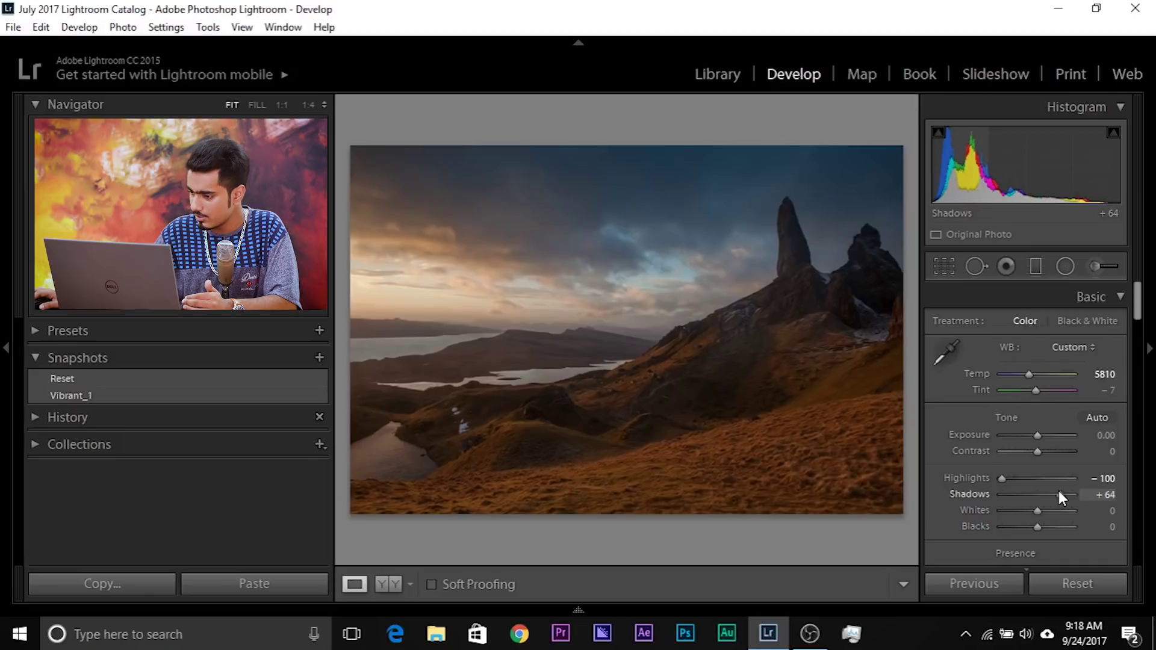
Set the photo's Exposure to +0.65
{"action": "left_click_drag", "start_coordinate": [1037, 436], "coordinate": [1042, 432]}
{"action": "left_click", "coordinate": [1102, 435]}
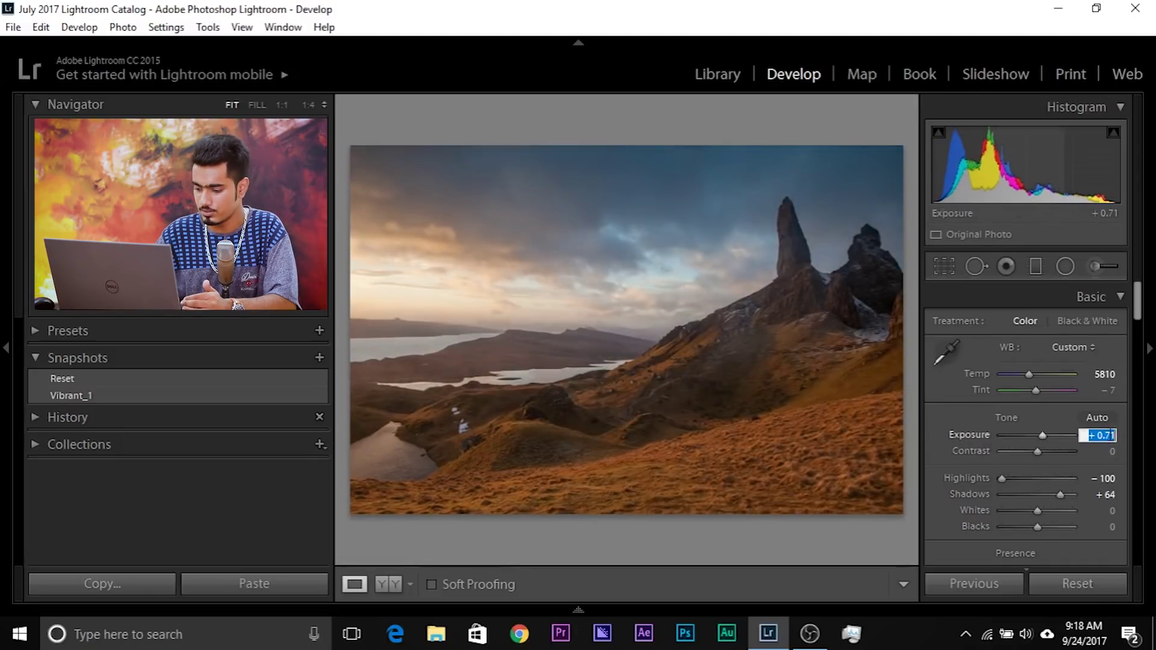
{"action": "type", "text": "0.65"}
{"action": "key", "text": "Return"}
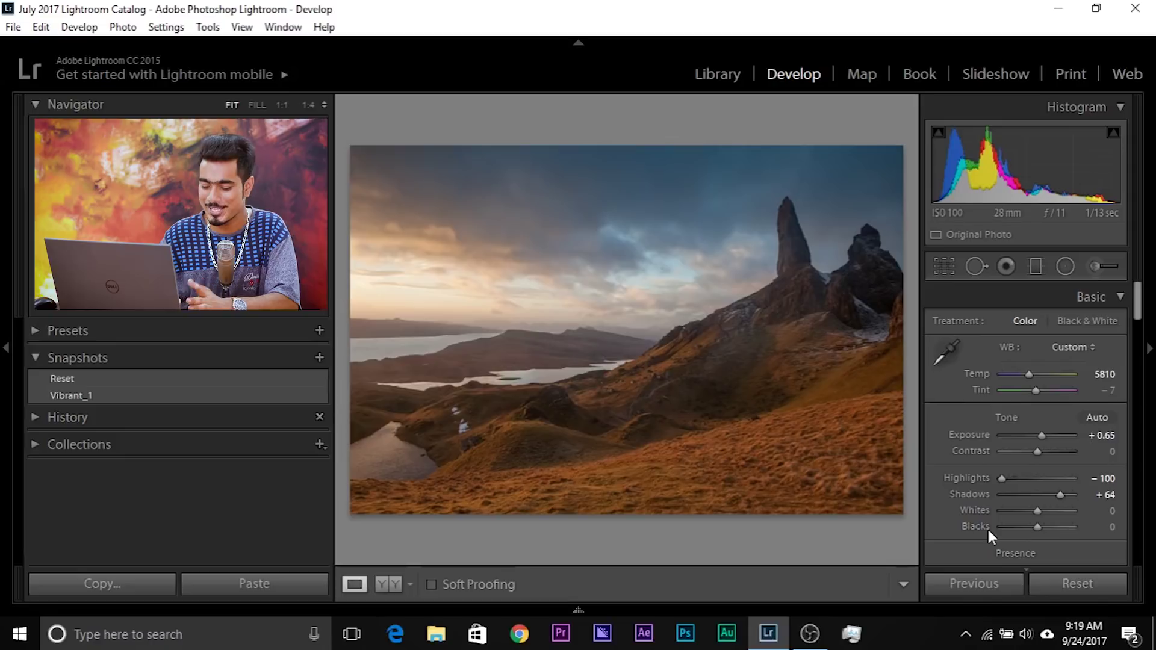
Set the white and black points automatically, giving Whites +20 and Blacks -22
{"action": "key", "text": "shift"}
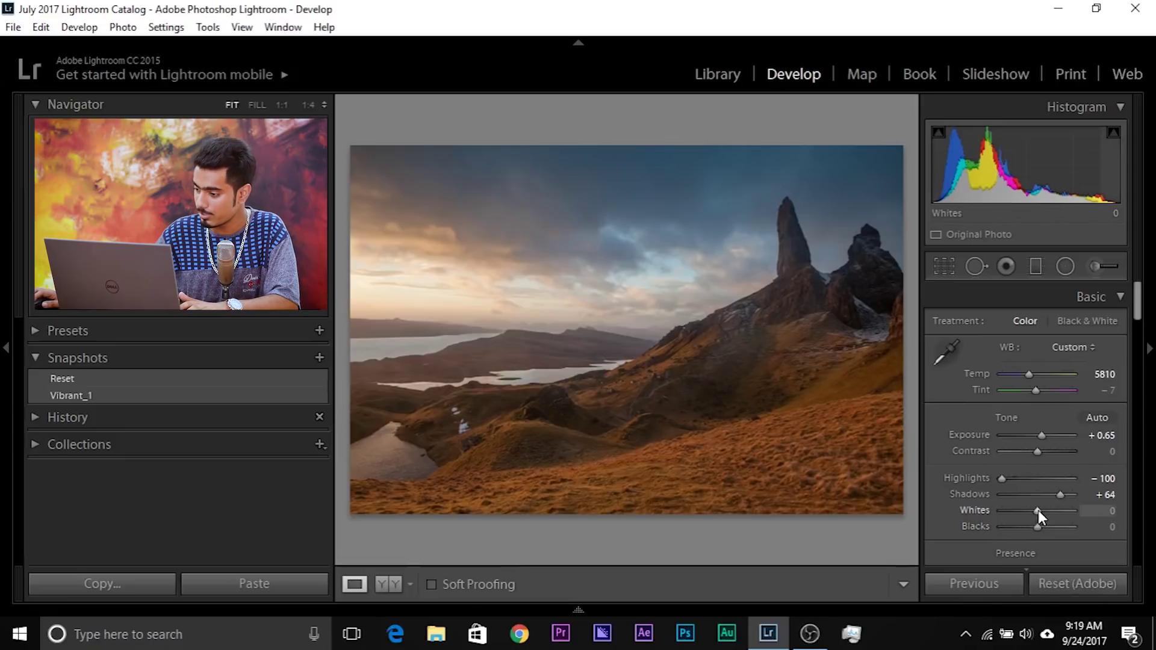
{"action": "key", "text": "shift+Up"}
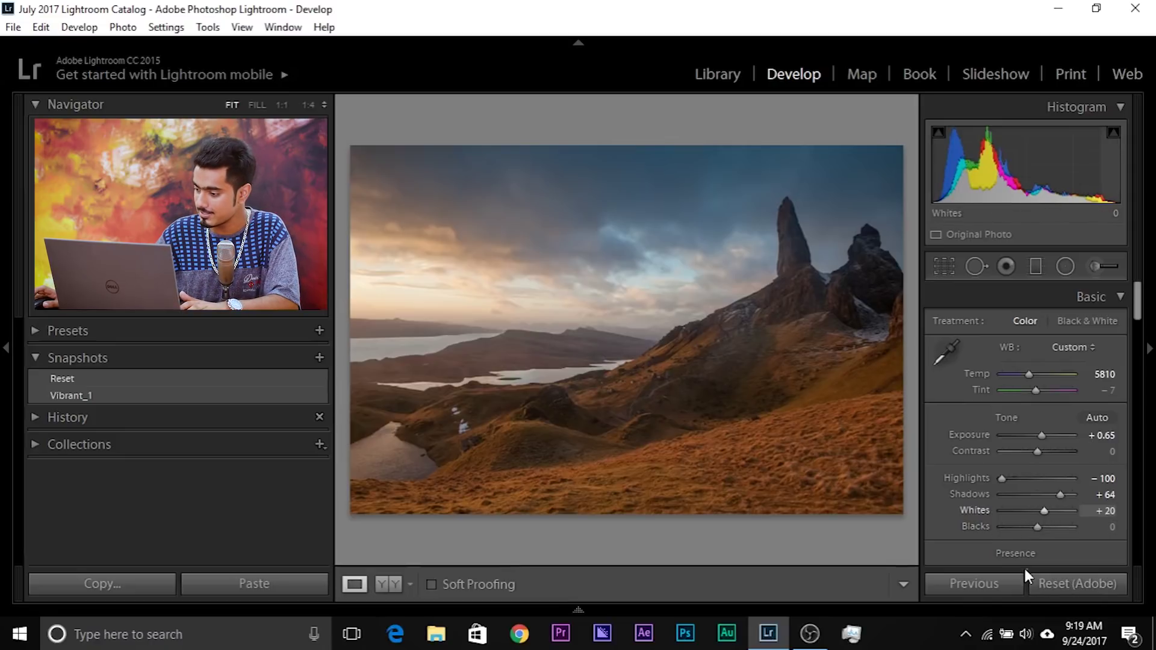
{"action": "double_click", "coordinate": [1038, 528], "text": "shift"}
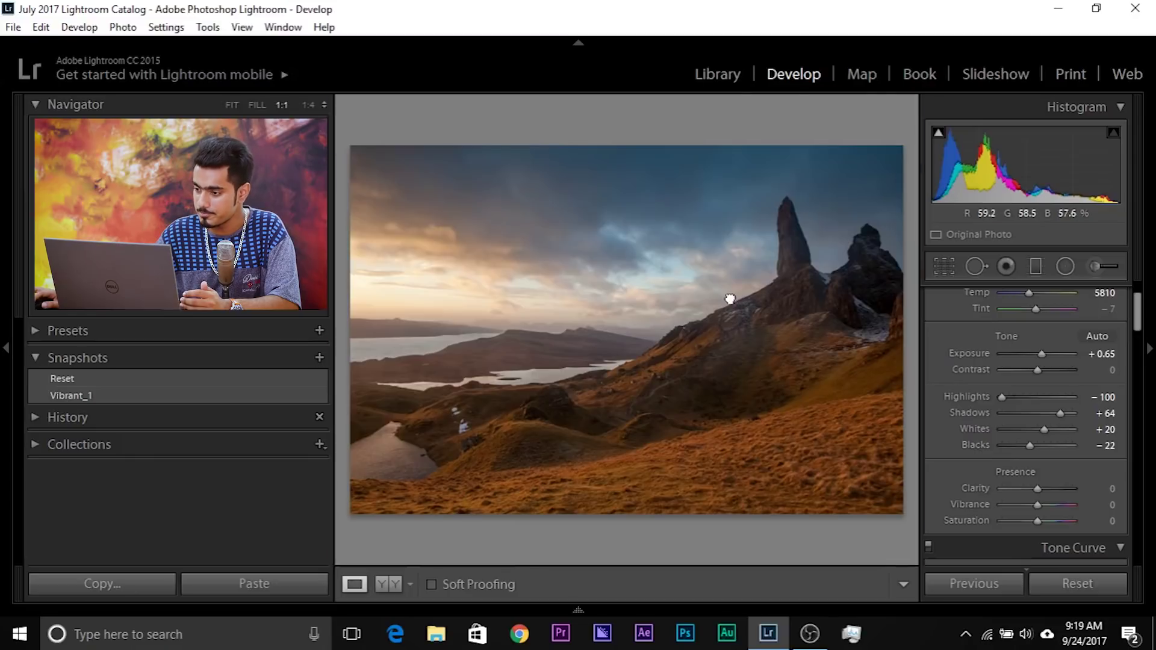
Test strong Clarity up to +100 on the rocky slope's detail and set it to +50
{"action": "left_click", "coordinate": [730, 299]}
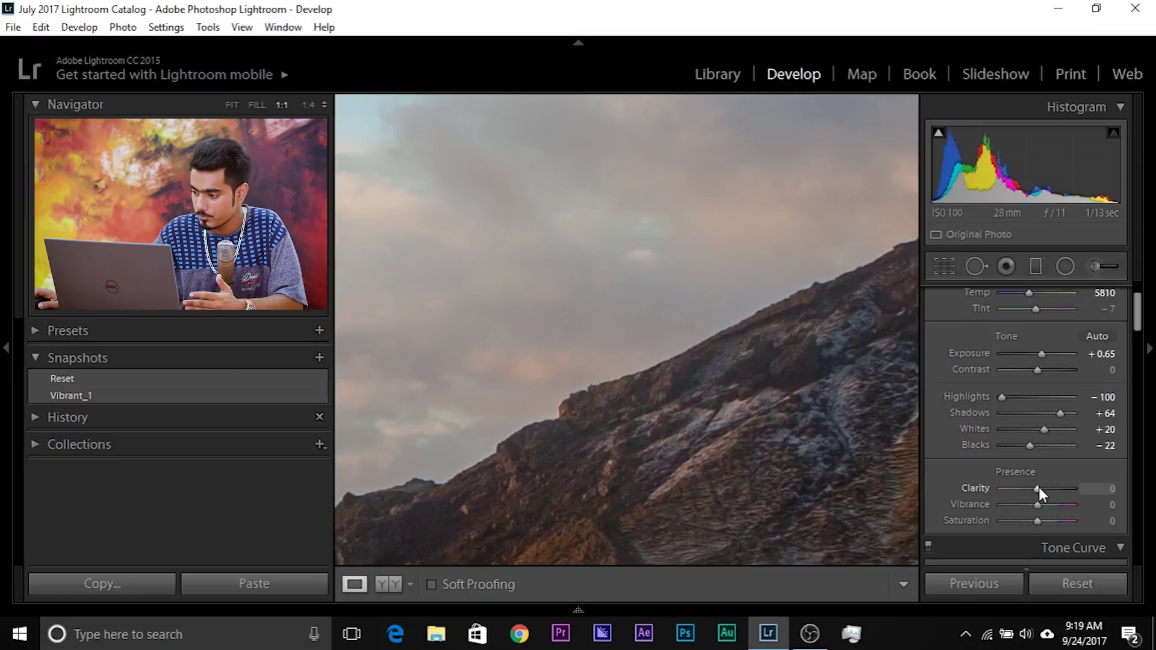
{"action": "left_click_drag", "start_coordinate": [1036, 486], "coordinate": [1077, 488]}
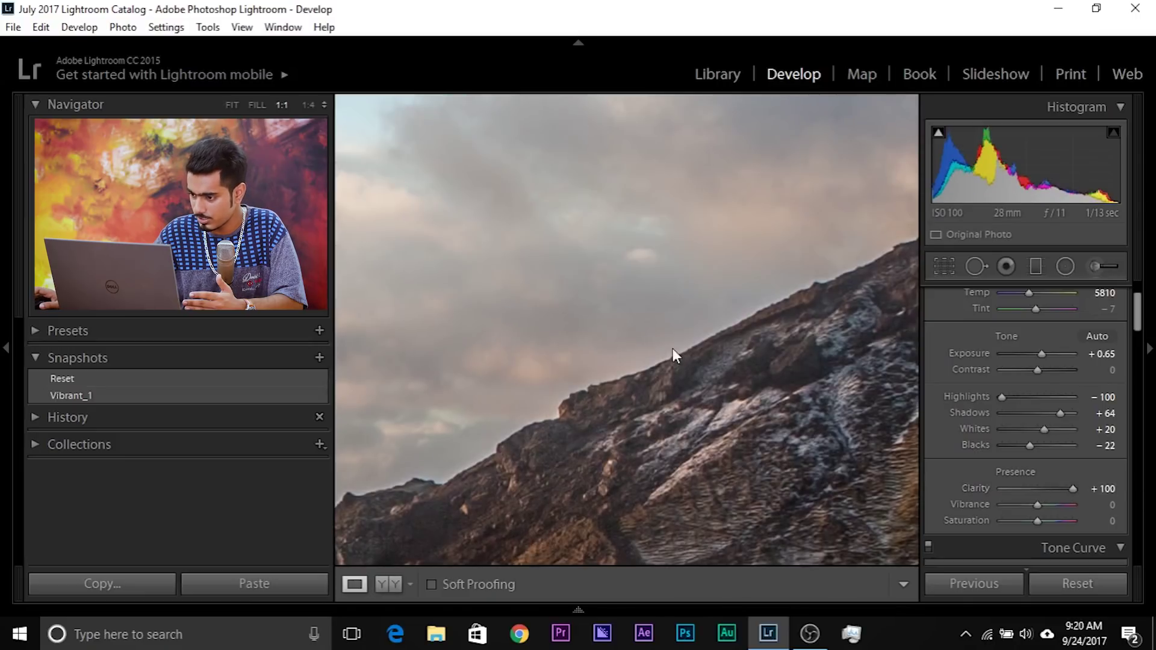
{"action": "left_click_drag", "start_coordinate": [1041, 490], "coordinate": [1066, 487]}
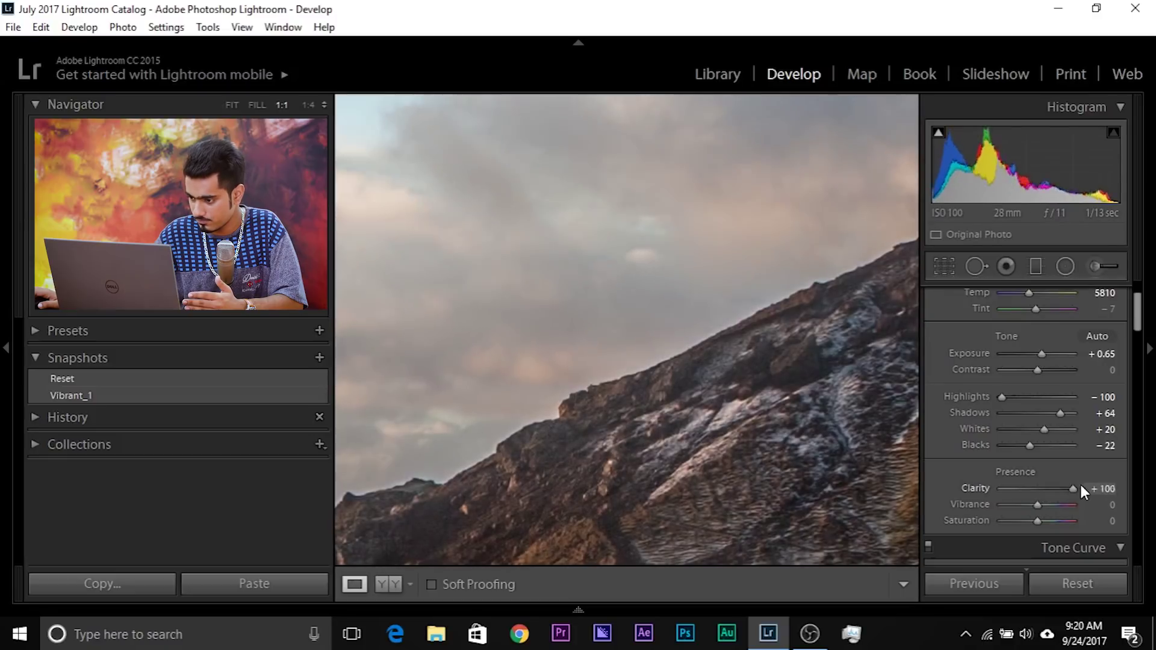
{"action": "left_click", "coordinate": [783, 351]}
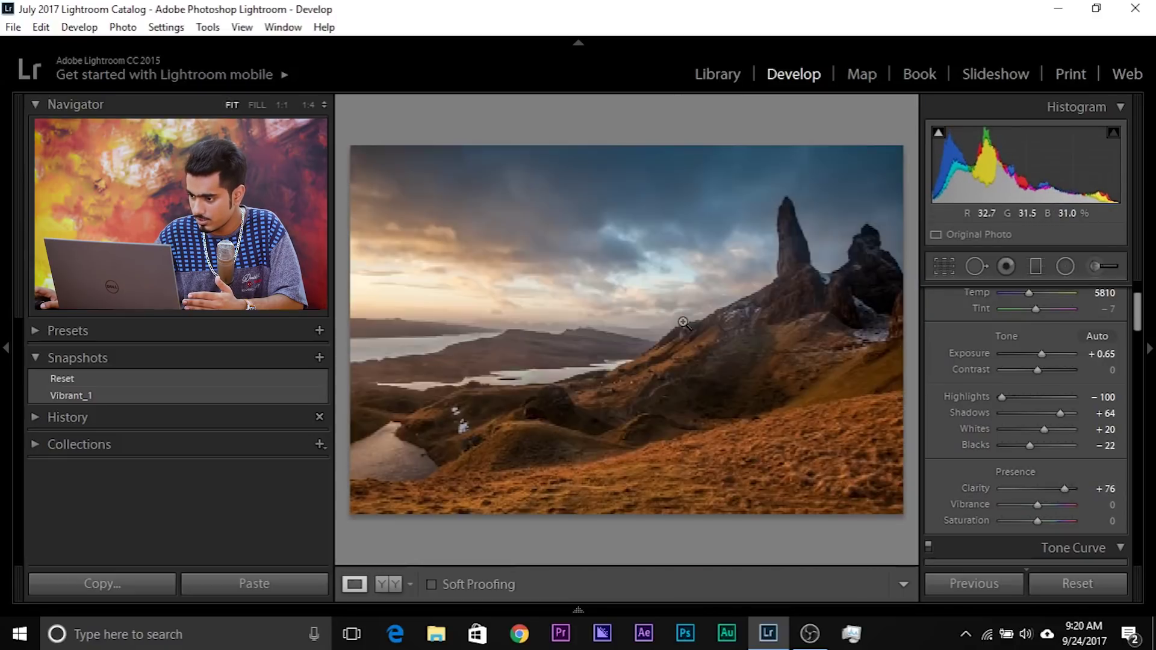
{"action": "left_click_drag", "start_coordinate": [1075, 487], "coordinate": [1057, 503]}
{"action": "left_click", "coordinate": [1105, 487]}
{"action": "type", "text": "50"}
{"action": "key", "text": "Return"}
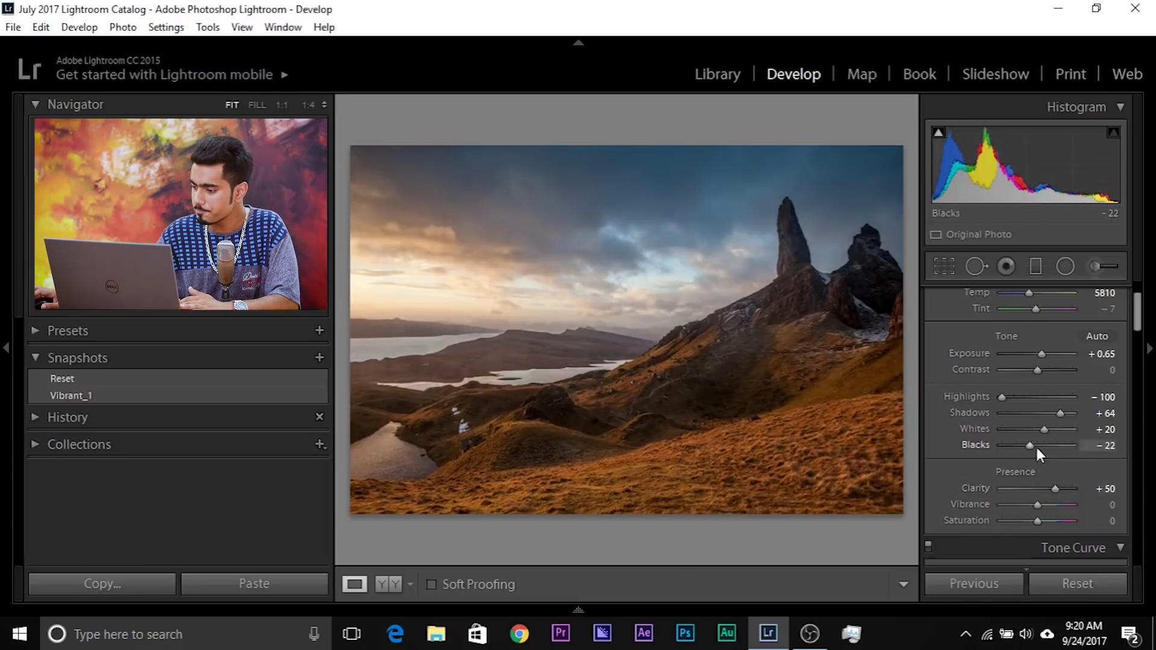
Set Clarity to +35, judging the effect on the edges of the tall rock pinnacle
{"action": "left_click", "coordinate": [826, 297]}
{"action": "left_click_drag", "start_coordinate": [826, 297], "coordinate": [563, 399]}
{"action": "left_click_drag", "start_coordinate": [761, 183], "coordinate": [658, 371]}
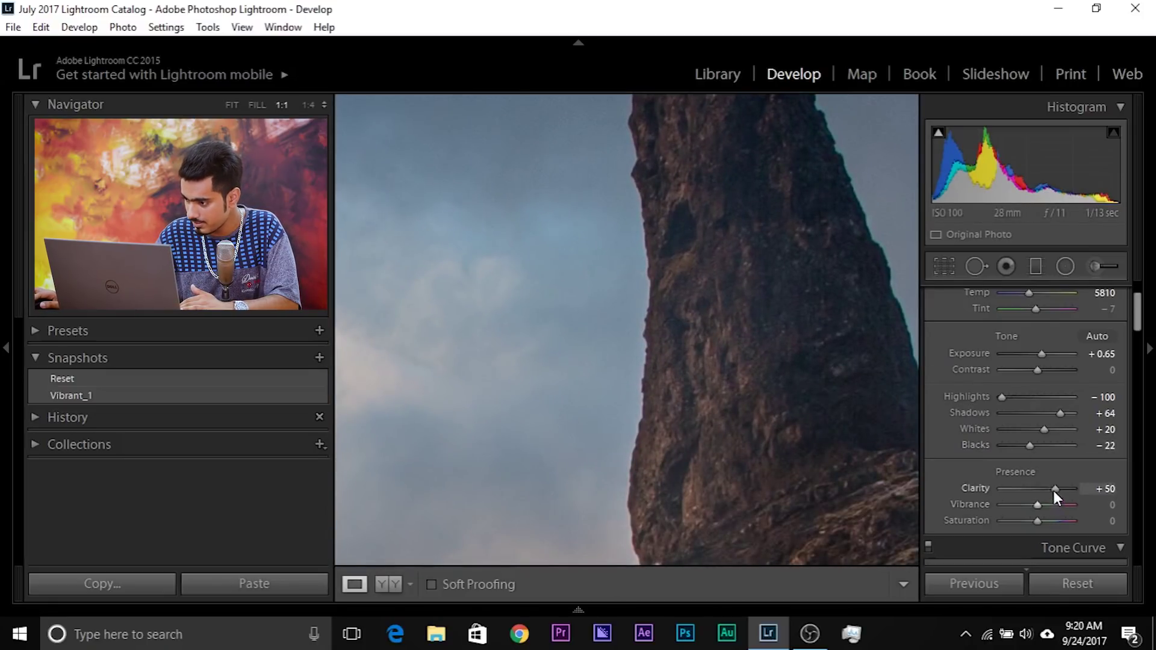
{"action": "mouse_move", "coordinate": [1054, 487]}
{"action": "left_mouse_down"}
{"action": "mouse_move", "coordinate": [1038, 481]}
{"action": "mouse_move", "coordinate": [1050, 475]}
{"action": "left_mouse_up"}
{"action": "left_click", "coordinate": [1107, 488]}
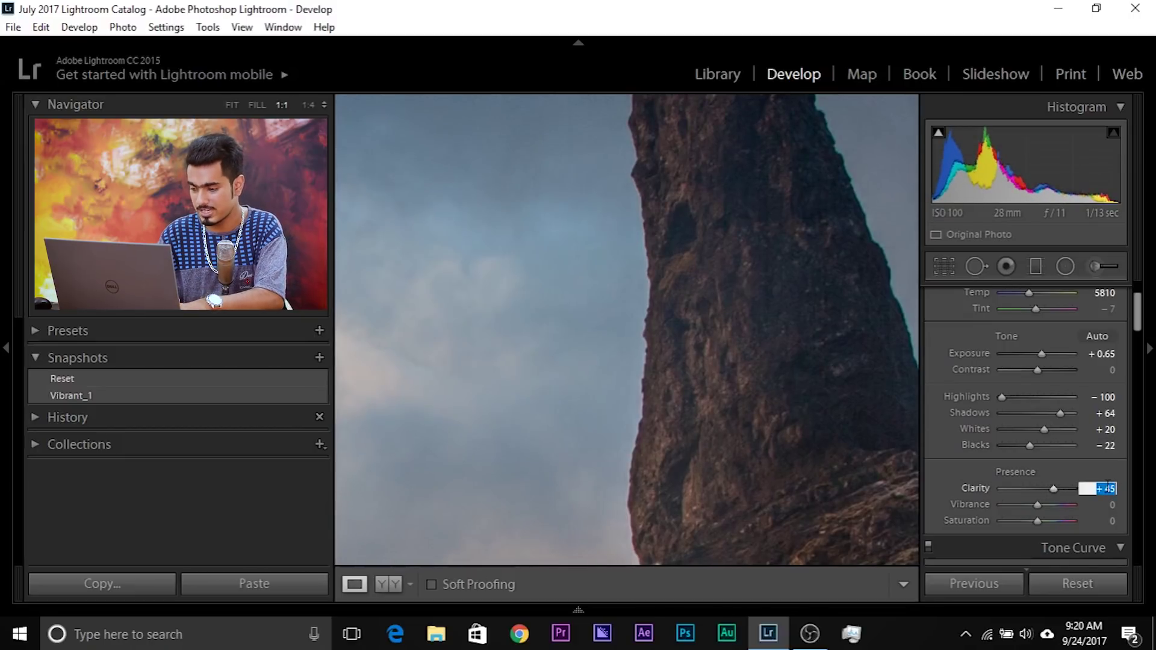
{"action": "type", "text": "35"}
{"action": "key", "text": "Return"}
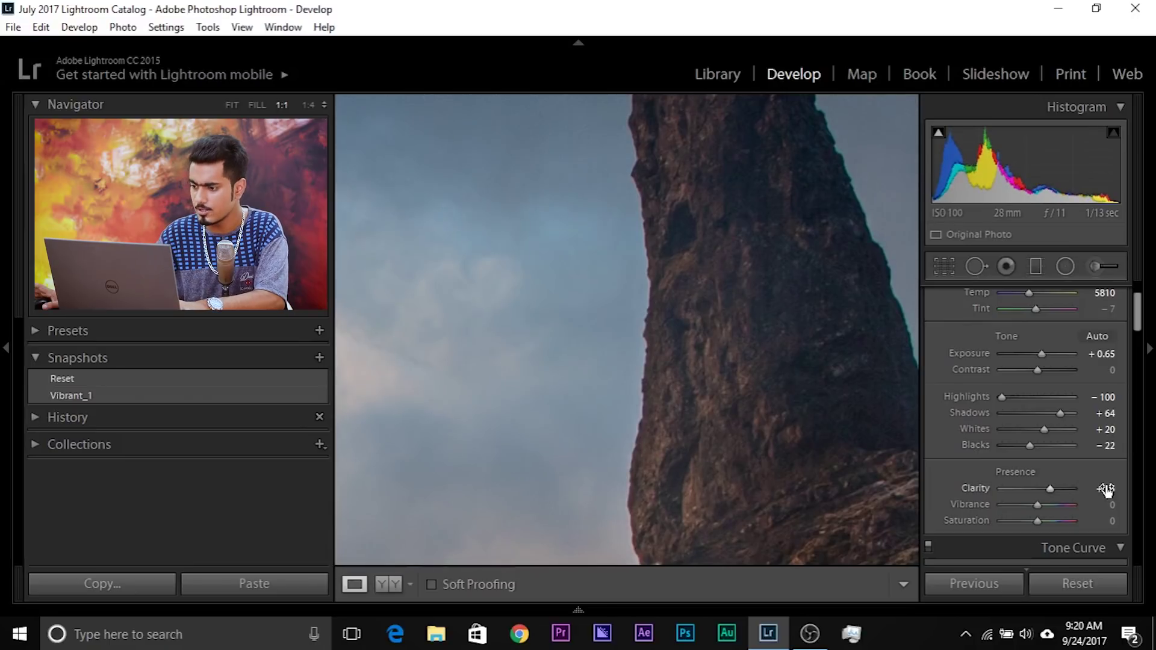
{"action": "left_click", "coordinate": [551, 428]}
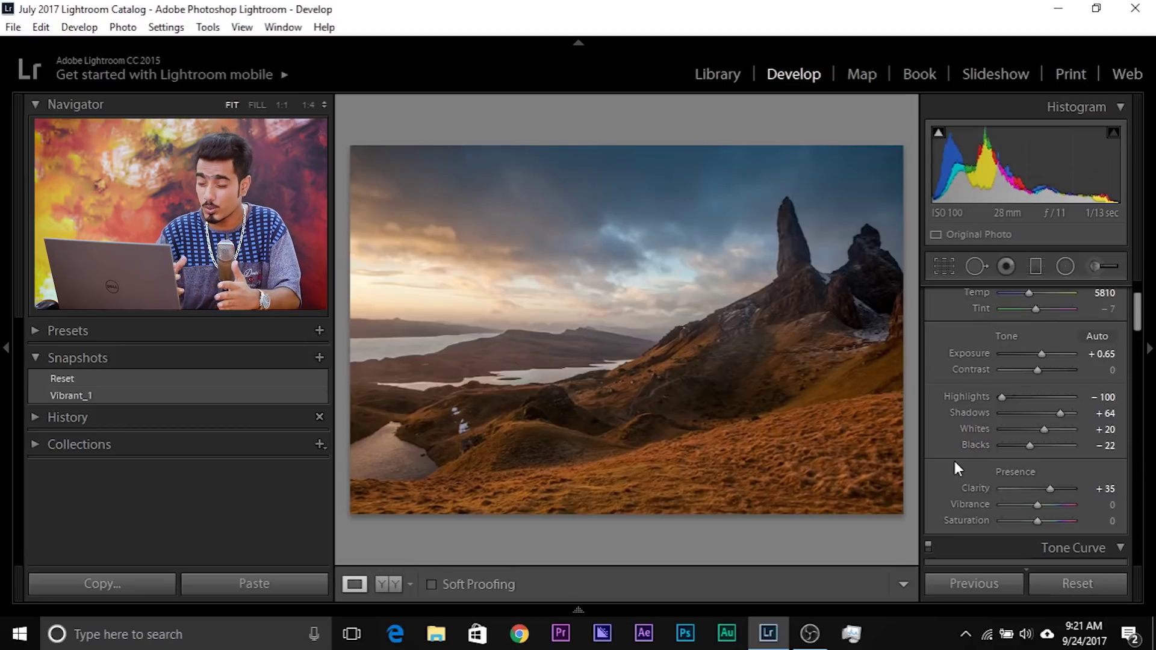
Set the tone curve's Highlights to +9, Lights to +55 and Darks to +44, and show the clipping warnings
{"action": "left_click_drag", "start_coordinate": [1137, 308], "coordinate": [1145, 358]}
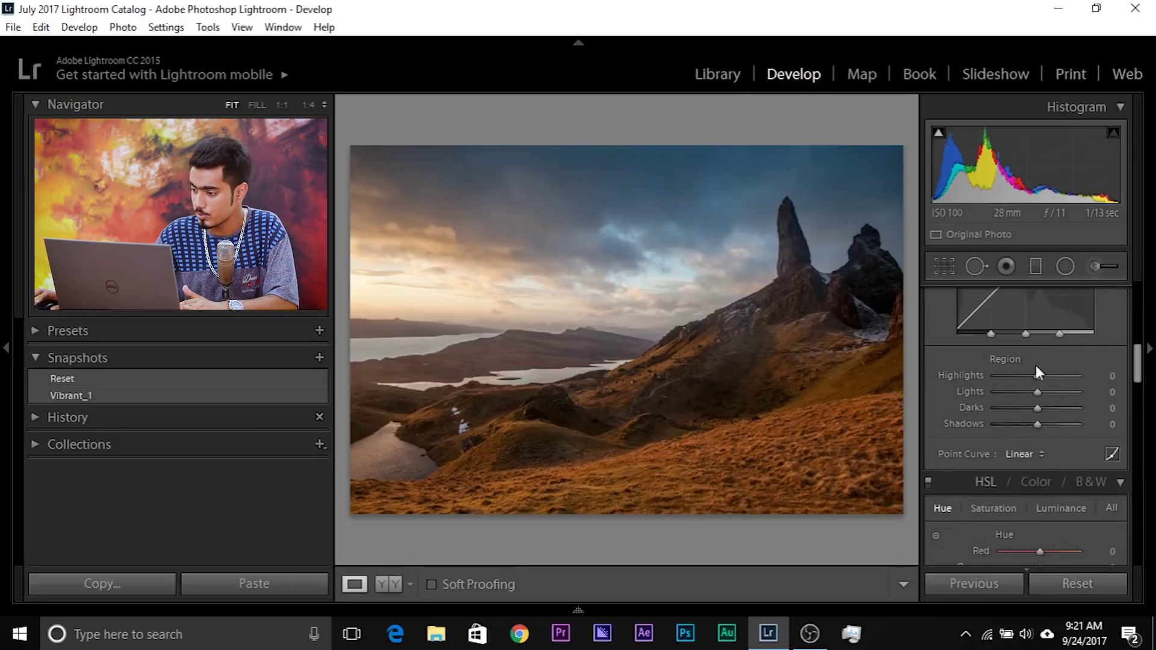
{"action": "left_click_drag", "start_coordinate": [1037, 375], "coordinate": [1059, 384]}
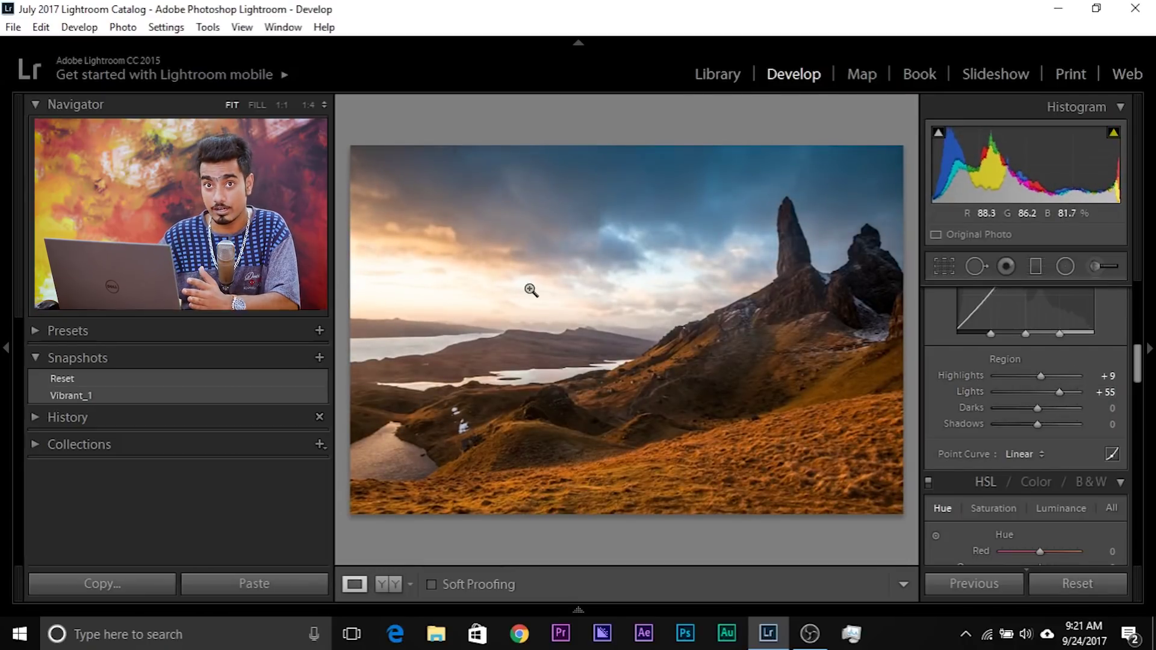
{"action": "mouse_move", "coordinate": [1038, 408]}
{"action": "left_mouse_down"}
{"action": "mouse_move", "coordinate": [1060, 408]}
{"action": "mouse_move", "coordinate": [1010, 423]}
{"action": "mouse_move", "coordinate": [1029, 424]}
{"action": "left_mouse_up"}
{"action": "key", "text": "j"}
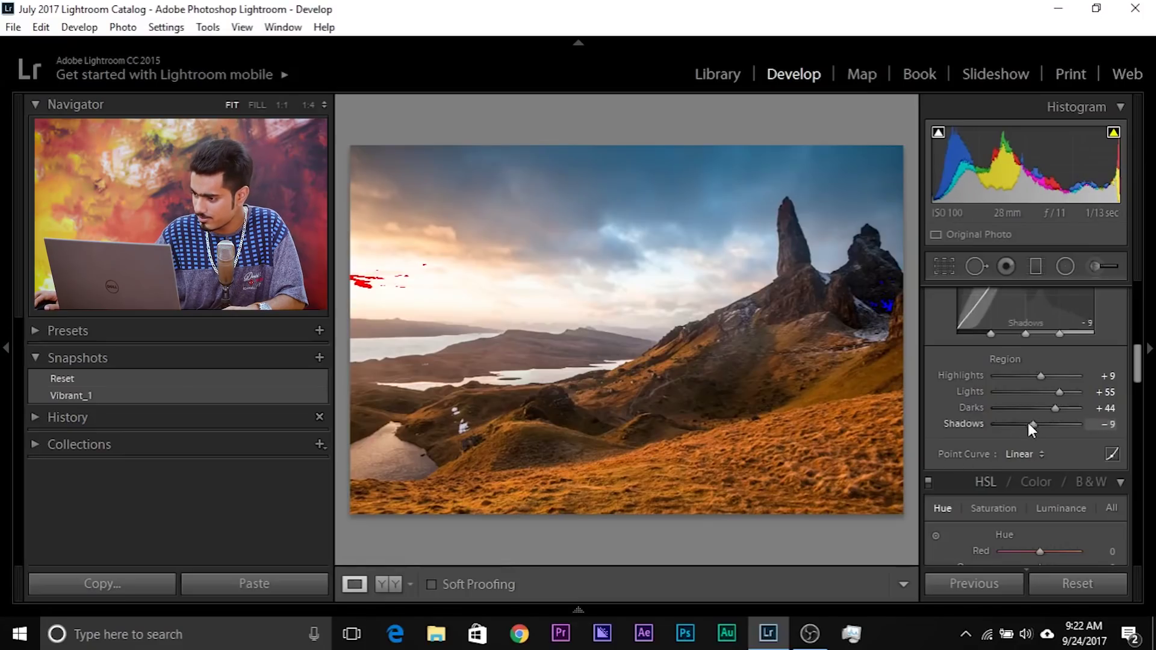
Set the tone curve's Shadows to -40 and compare the photo before and after the edits
{"action": "mouse_move", "coordinate": [1029, 424]}
{"action": "left_mouse_down"}
{"action": "mouse_move", "coordinate": [1000, 418]}
{"action": "mouse_move", "coordinate": [1014, 420]}
{"action": "left_mouse_up"}
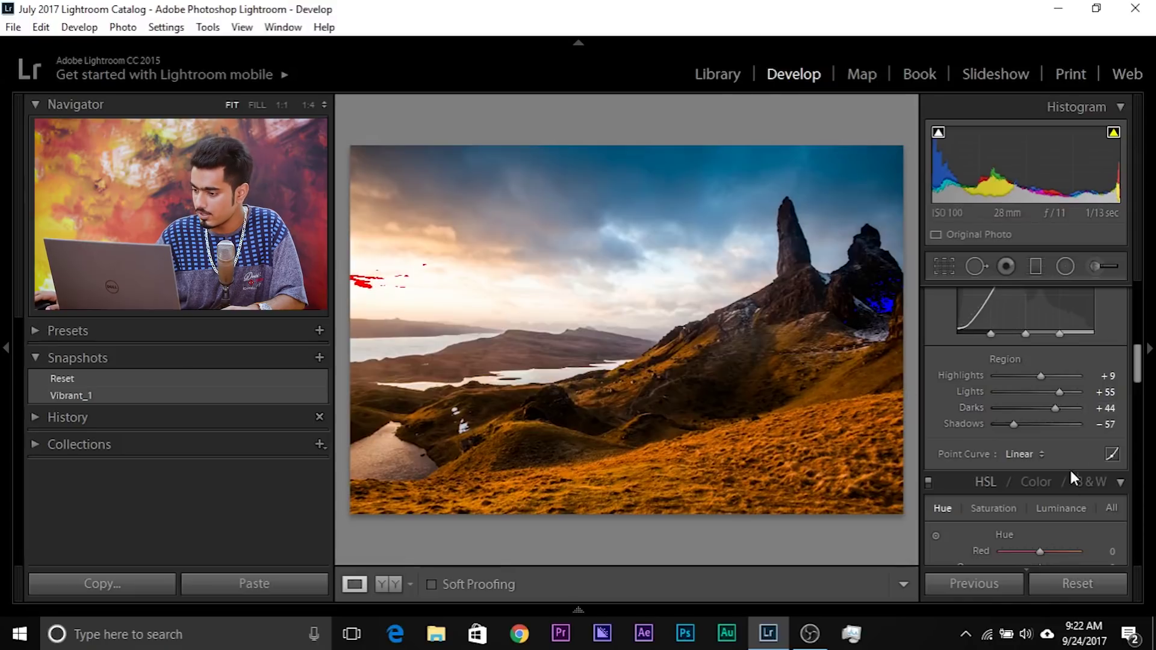
{"action": "left_click", "coordinate": [1019, 425]}
{"action": "left_click", "coordinate": [1101, 424]}
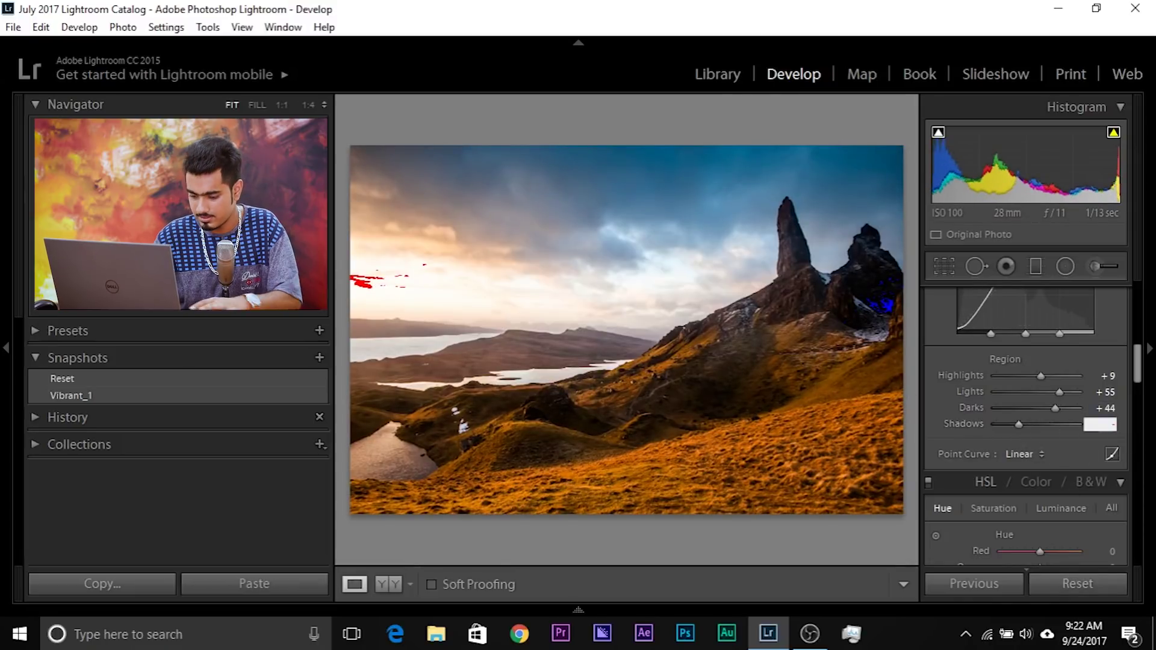
{"action": "type", "text": "-40"}
{"action": "key", "text": "Return"}
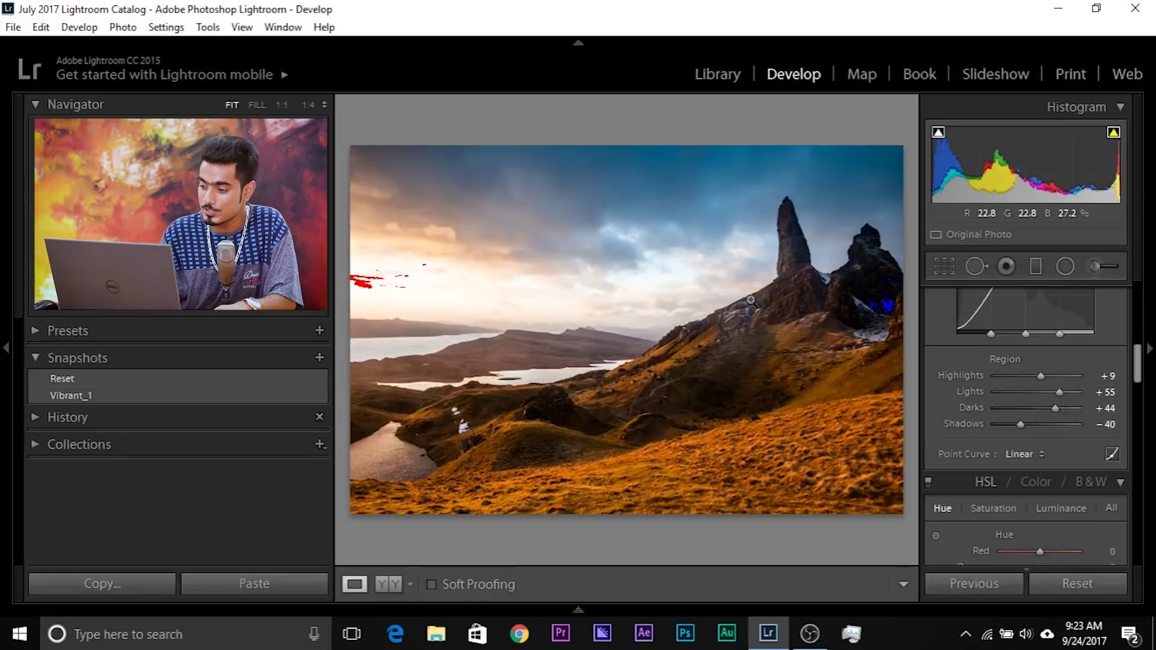
{"action": "key", "text": "backslash"}
{"action": "key", "text": "backslash"}
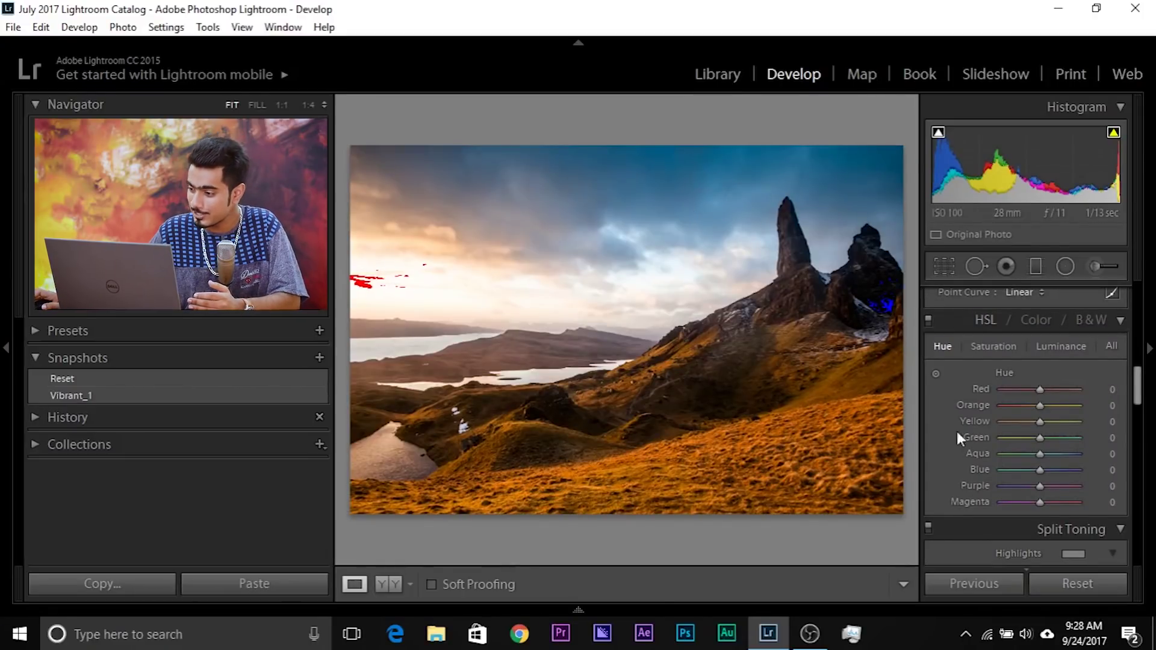
Use targeted HSL Saturation adjustment to lower the sky's Blue to -60 and raise the hillside's Orange to +43
{"action": "left_click", "coordinate": [985, 346]}
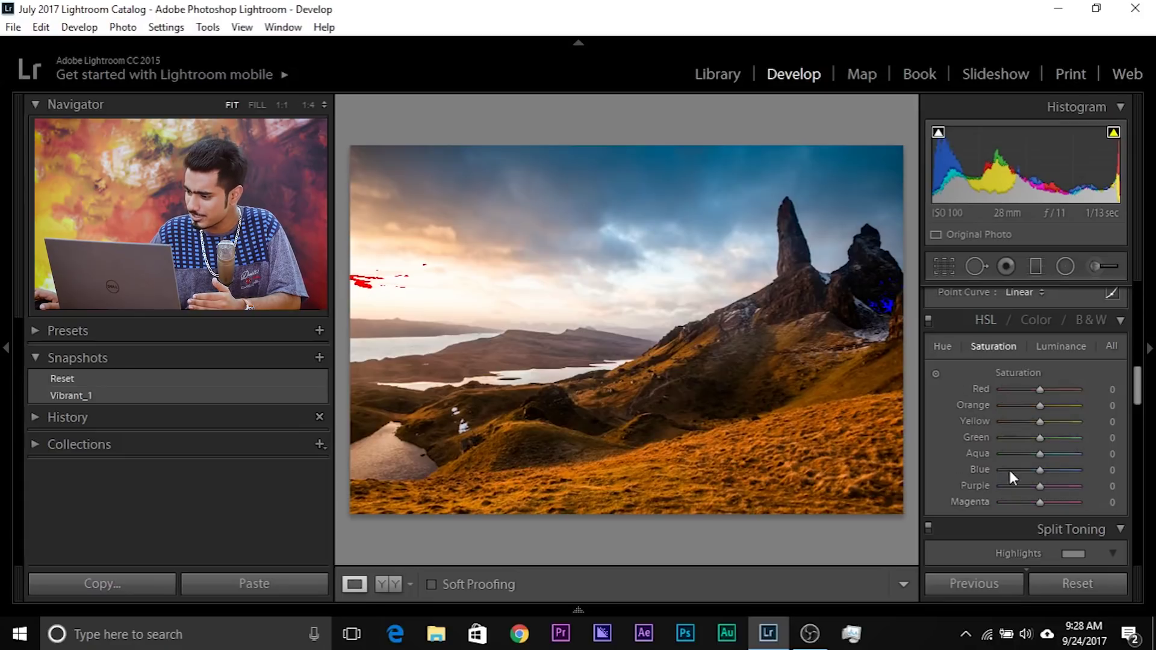
{"action": "left_click", "coordinate": [936, 373]}
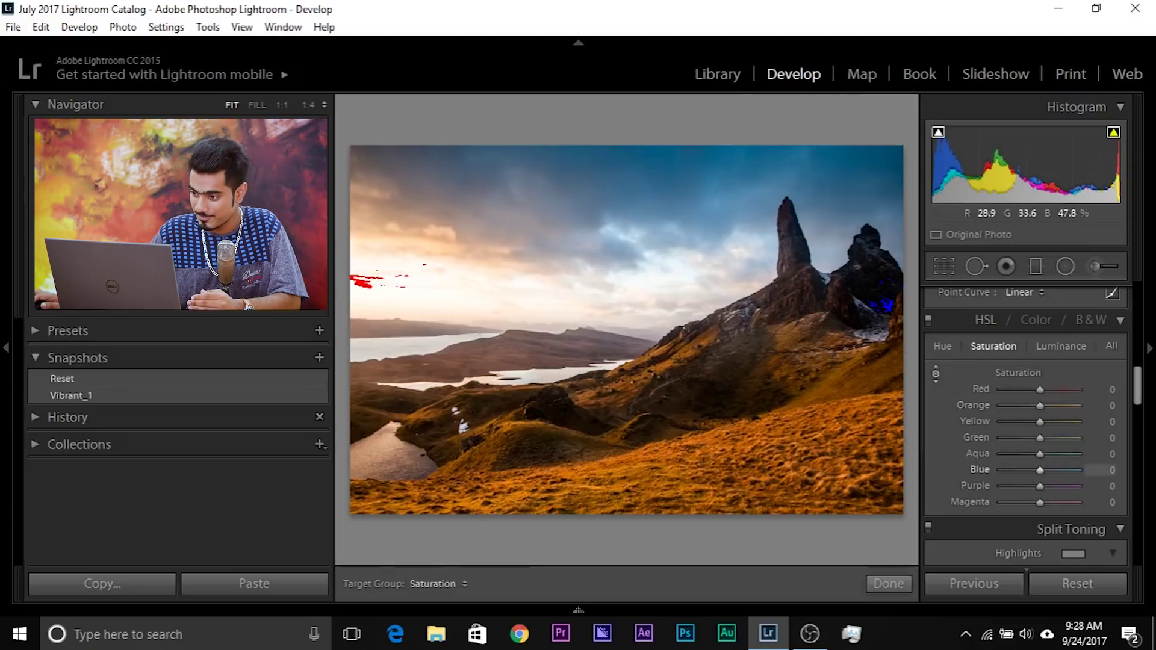
{"action": "left_click_drag", "start_coordinate": [747, 156], "coordinate": [747, 193]}
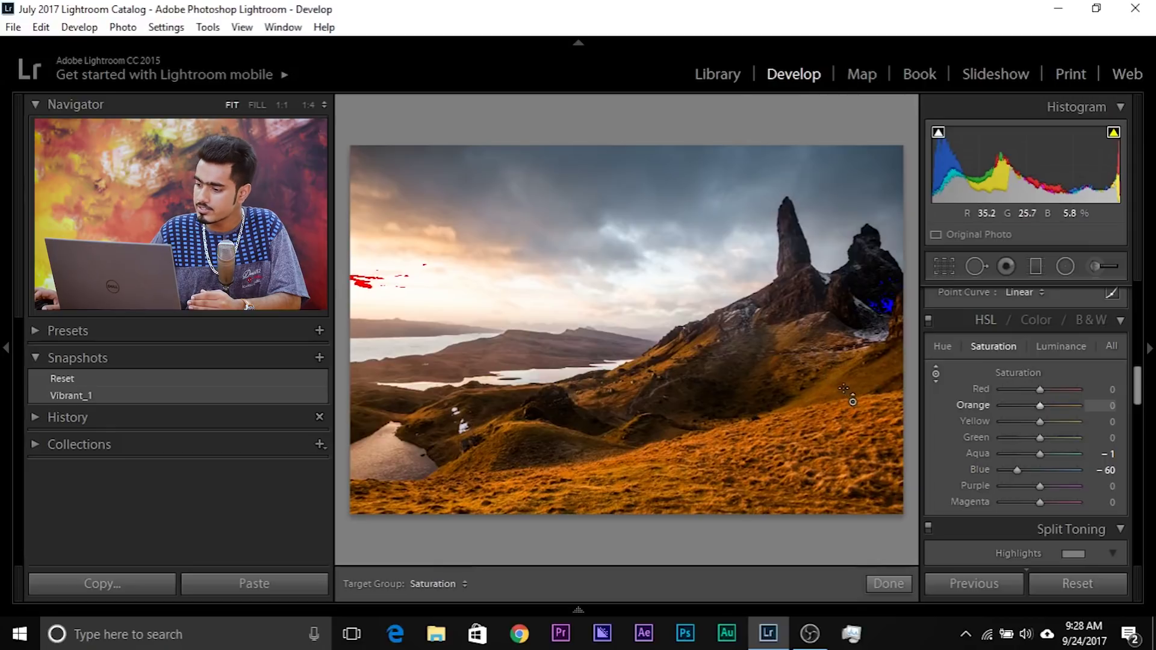
{"action": "left_click_drag", "start_coordinate": [603, 421], "coordinate": [602, 395]}
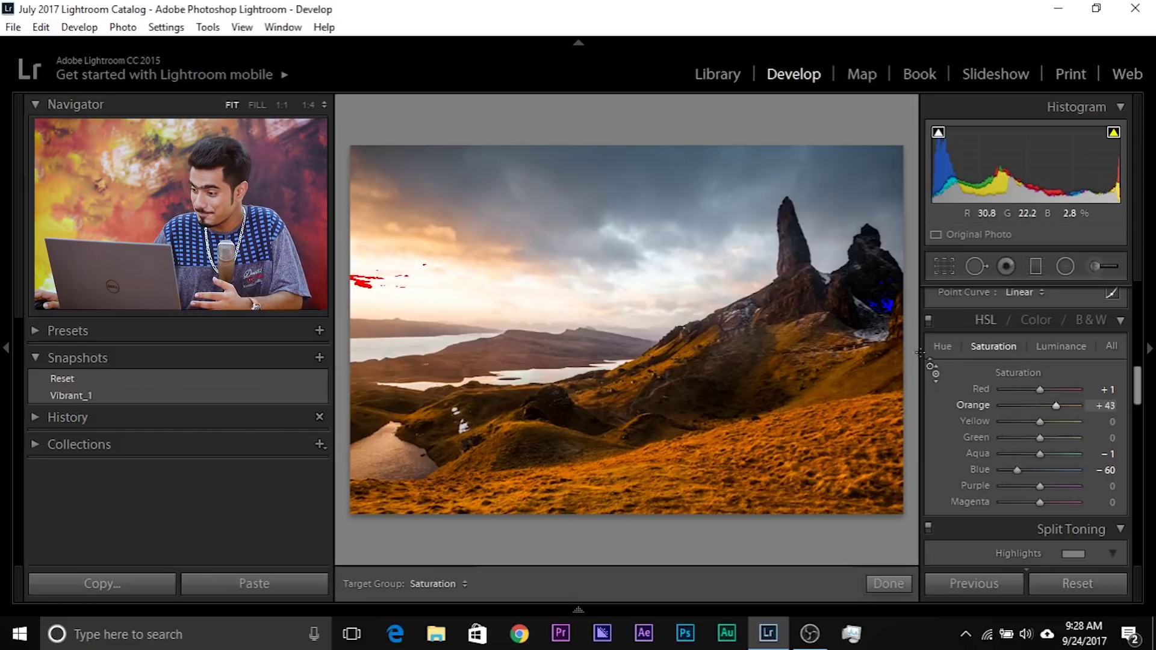
Use targeted HSL adjustment to raise the hillside's Orange Hue to +28 and lower the sky's Blue Luminance to -38
{"action": "left_click", "coordinate": [949, 350]}
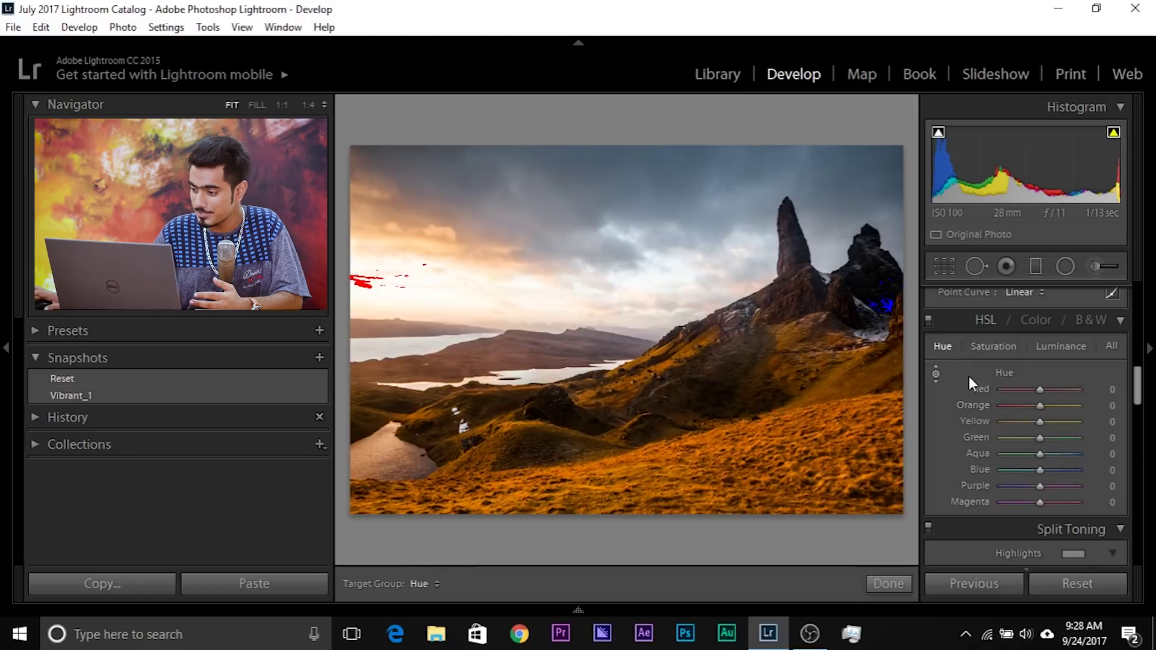
{"action": "left_click", "coordinate": [936, 373]}
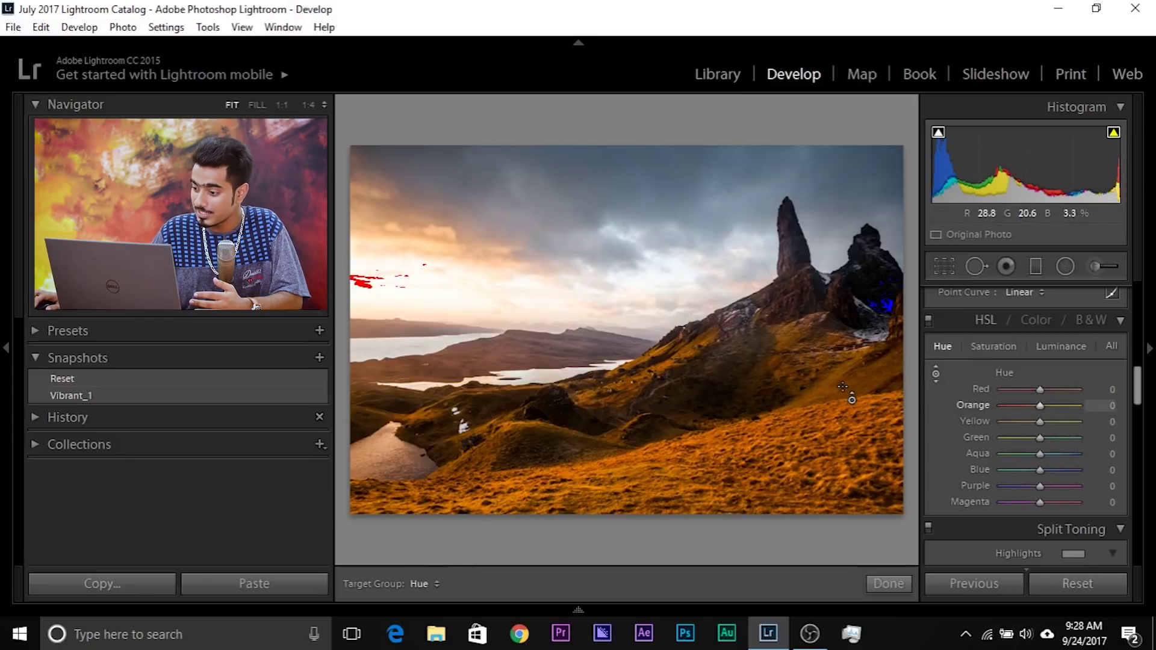
{"action": "mouse_move", "coordinate": [602, 422]}
{"action": "left_mouse_down"}
{"action": "mouse_move", "coordinate": [602, 397]}
{"action": "mouse_move", "coordinate": [603, 416]}
{"action": "left_mouse_up"}
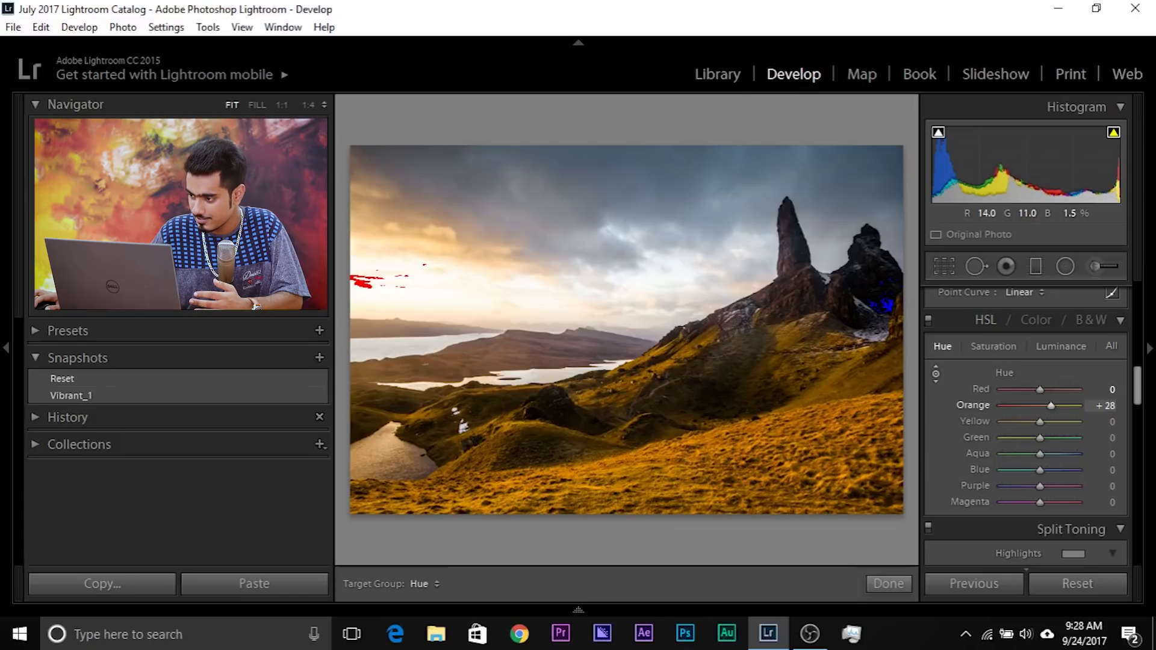
{"action": "left_click", "coordinate": [1061, 346]}
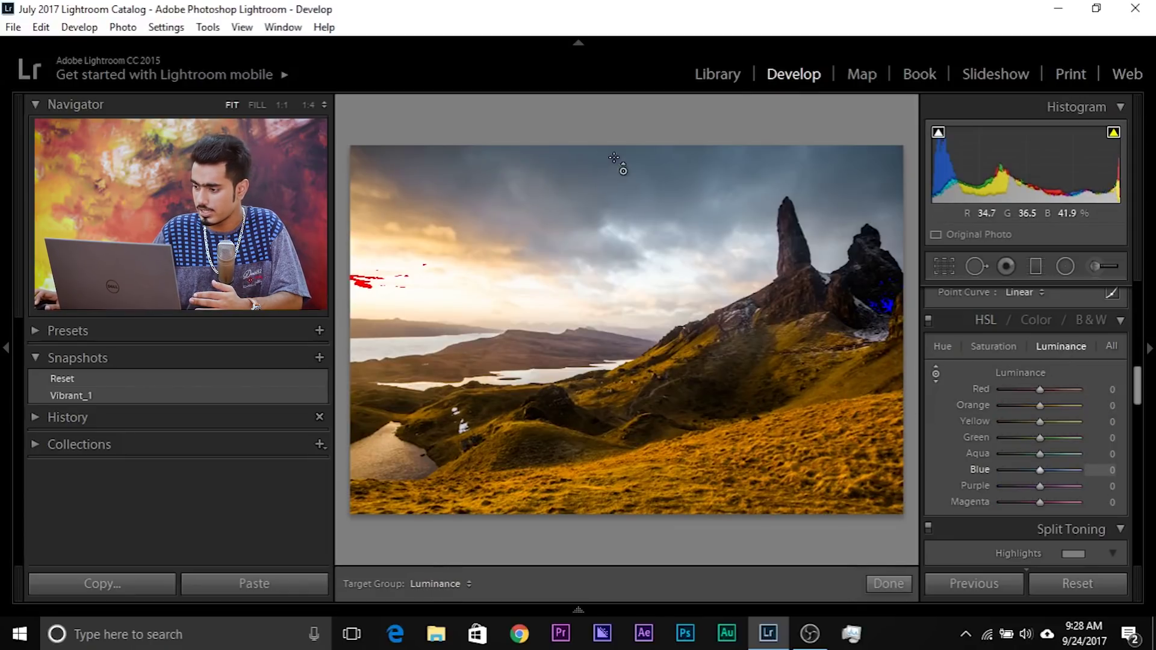
{"action": "left_click_drag", "start_coordinate": [638, 159], "coordinate": [639, 183]}
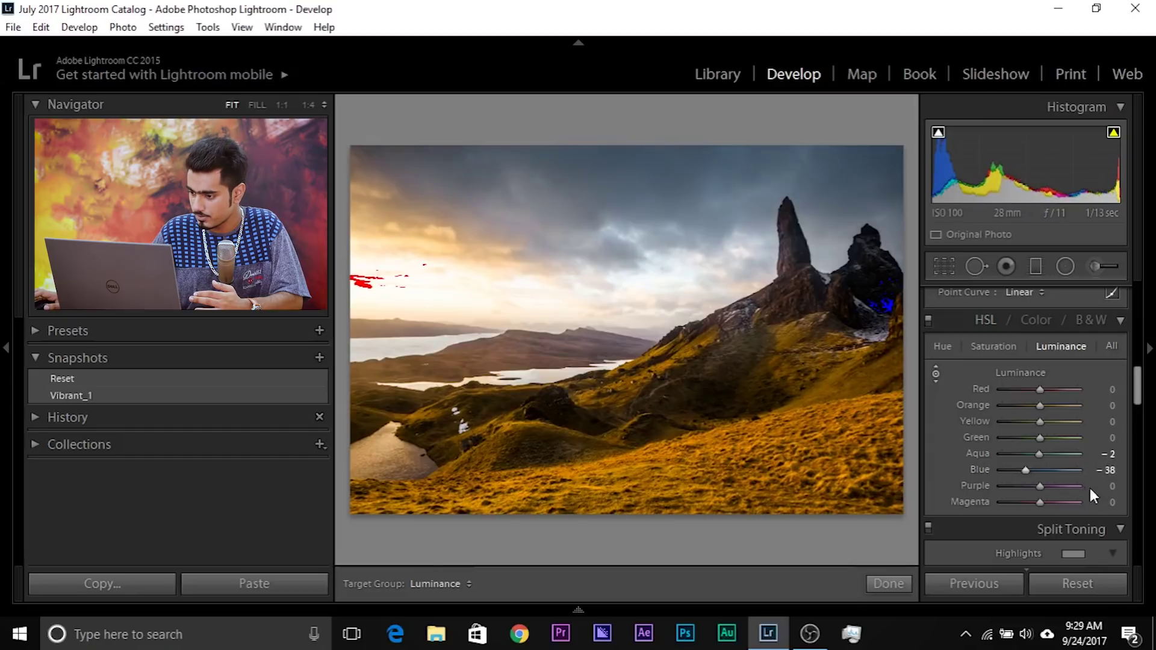
Reset the Adjustment Brush effects, set Shadows to 100, and paint over the clipped dark rock beside the pinnacle
{"action": "left_click_drag", "start_coordinate": [1136, 373], "coordinate": [1032, 452]}
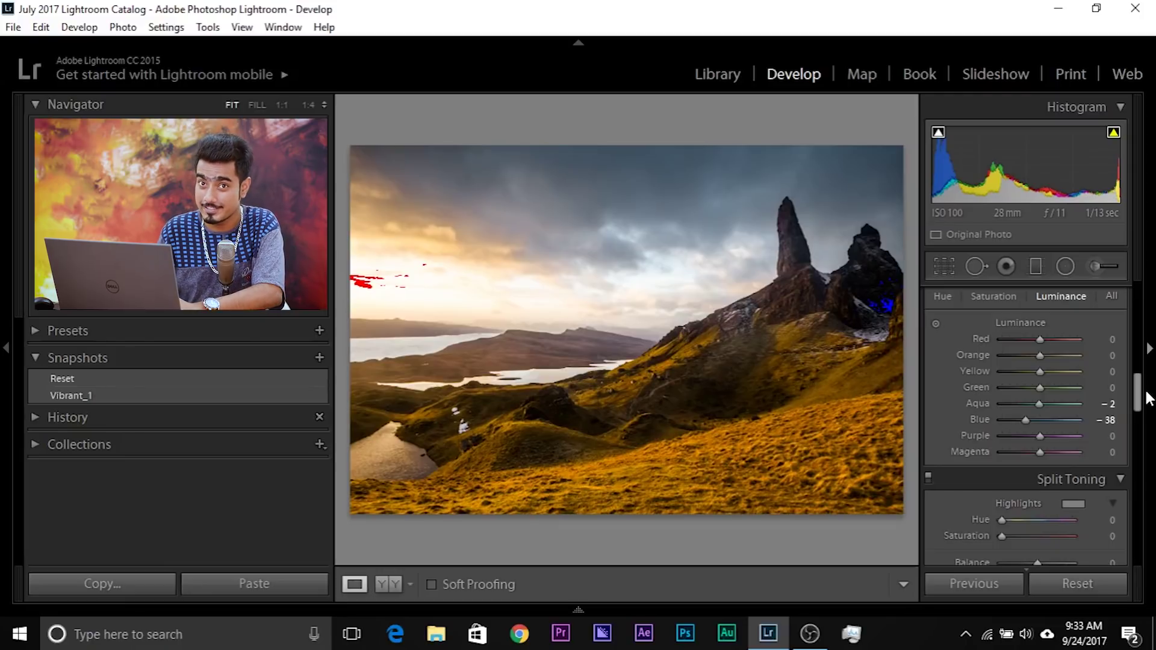
{"action": "left_click", "coordinate": [1102, 271]}
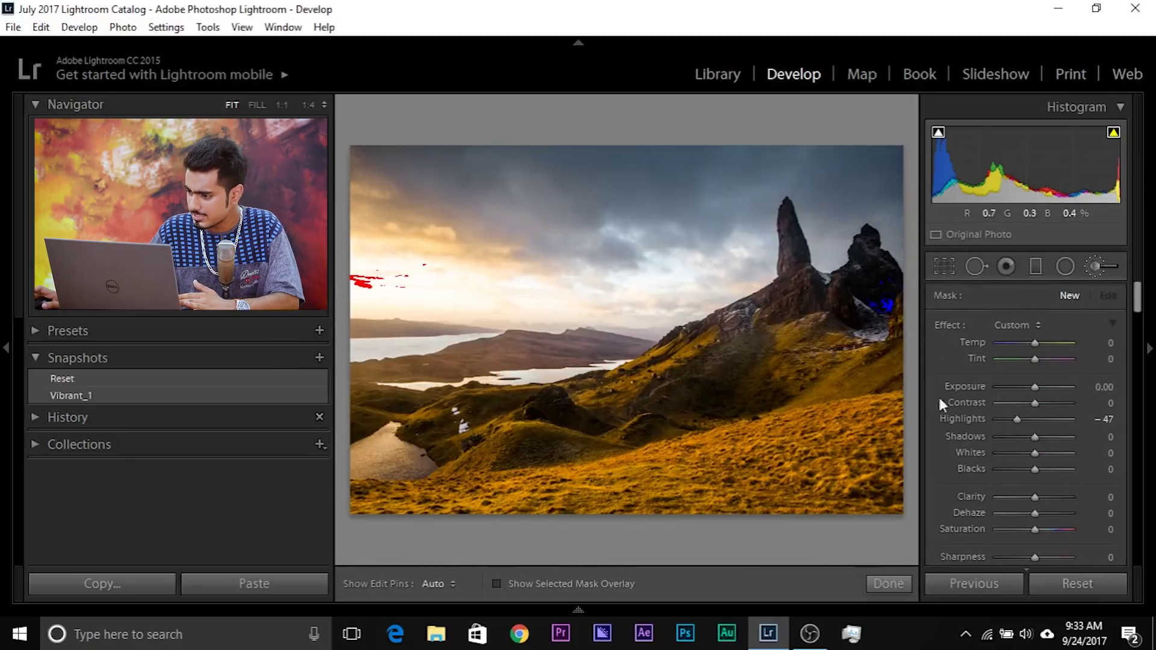
{"action": "left_click_drag", "start_coordinate": [1035, 437], "coordinate": [1111, 446]}
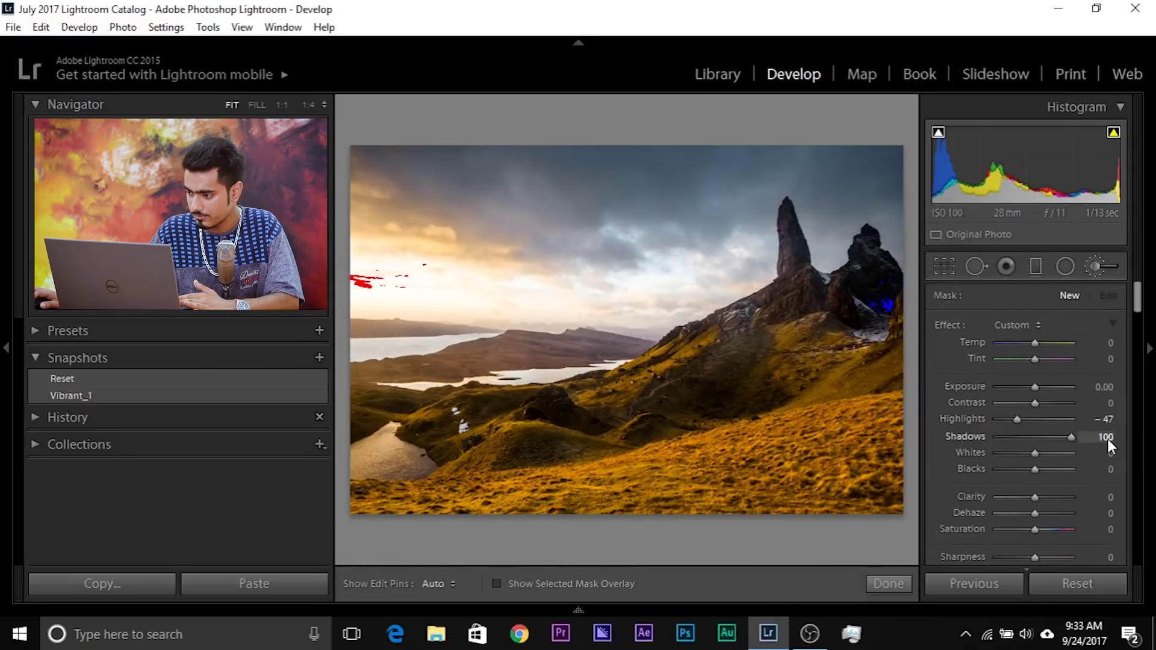
{"action": "double_click", "coordinate": [963, 418]}
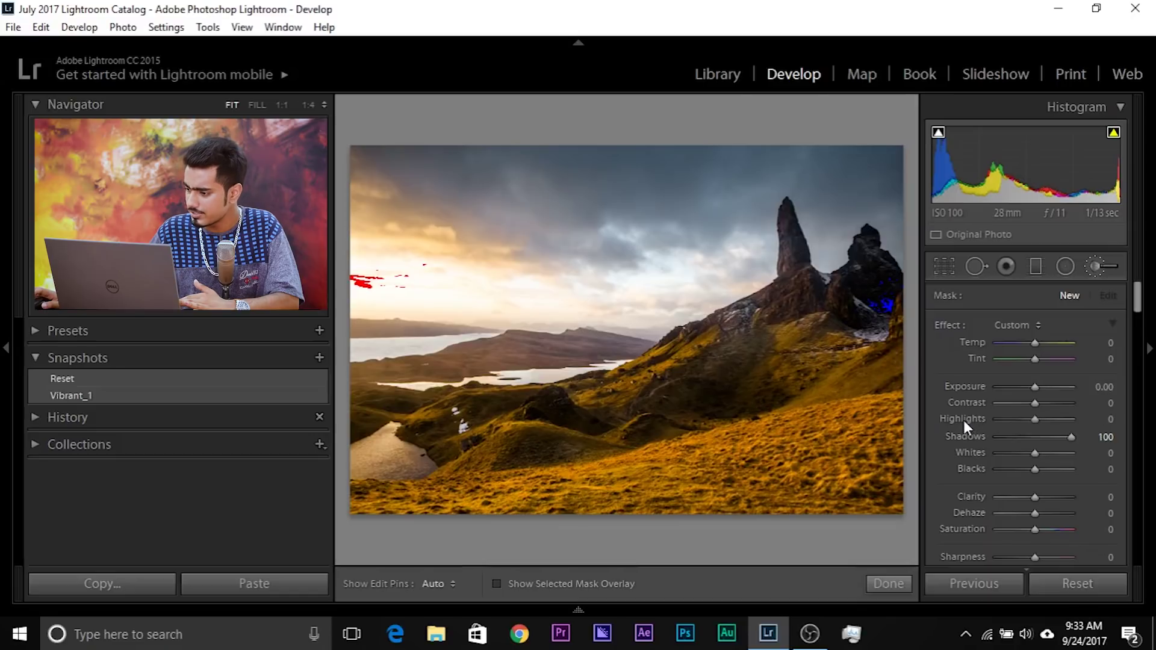
{"action": "double_click", "coordinate": [949, 326]}
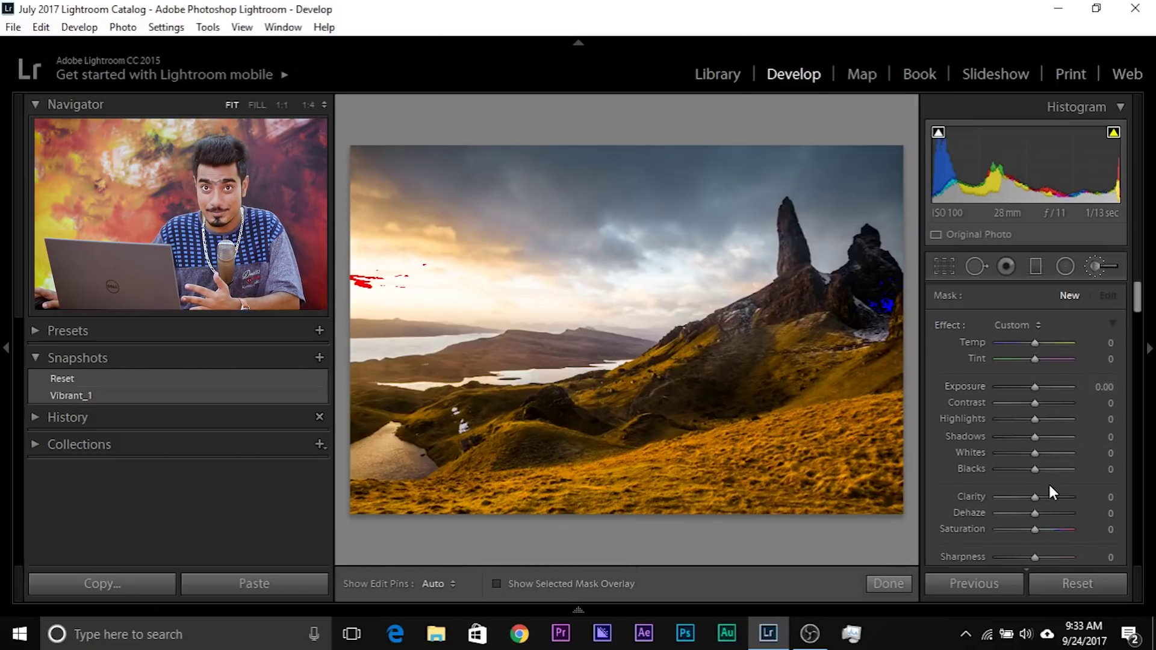
{"action": "left_click_drag", "start_coordinate": [1036, 439], "coordinate": [1115, 435]}
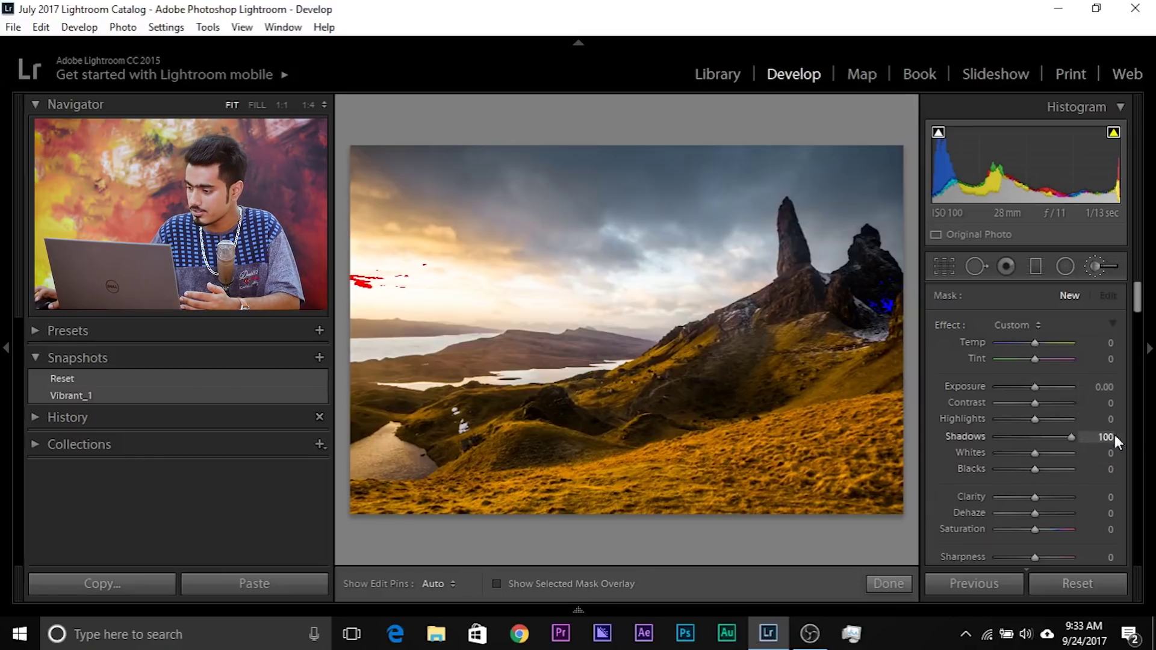
{"action": "left_click", "coordinate": [881, 301]}
Set the Exposure of the dark rock's brush mask to 0.20
{"action": "left_click_drag", "start_coordinate": [1033, 386], "coordinate": [1038, 386]}
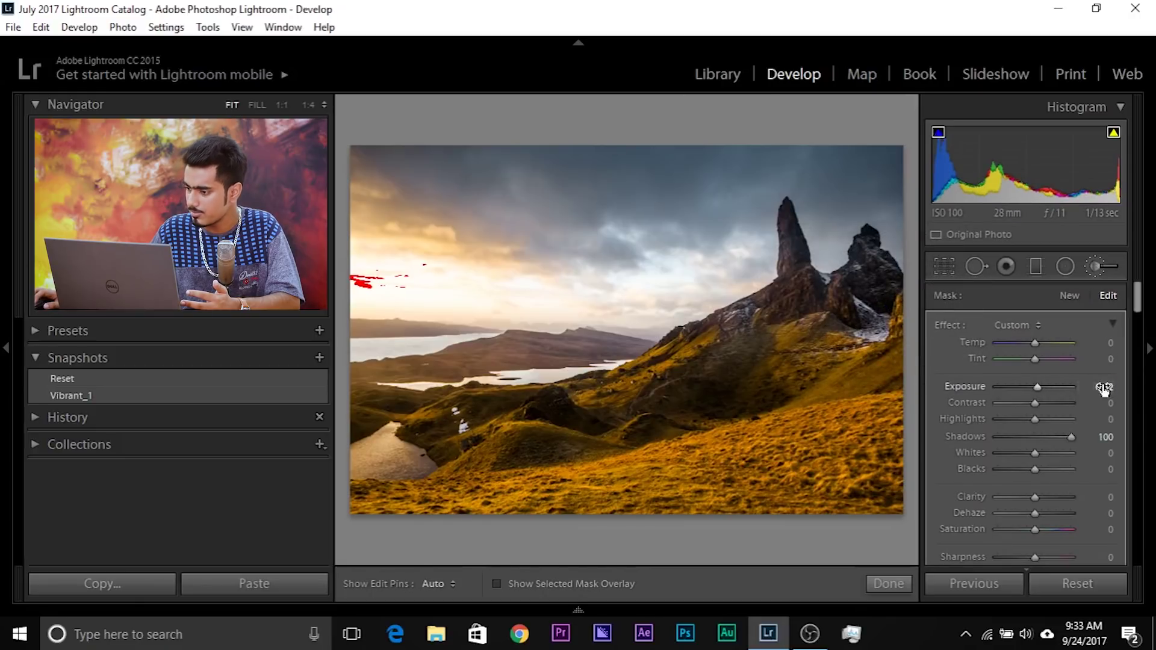
{"action": "type", "text": "0.2"}
{"action": "key", "text": "Return"}
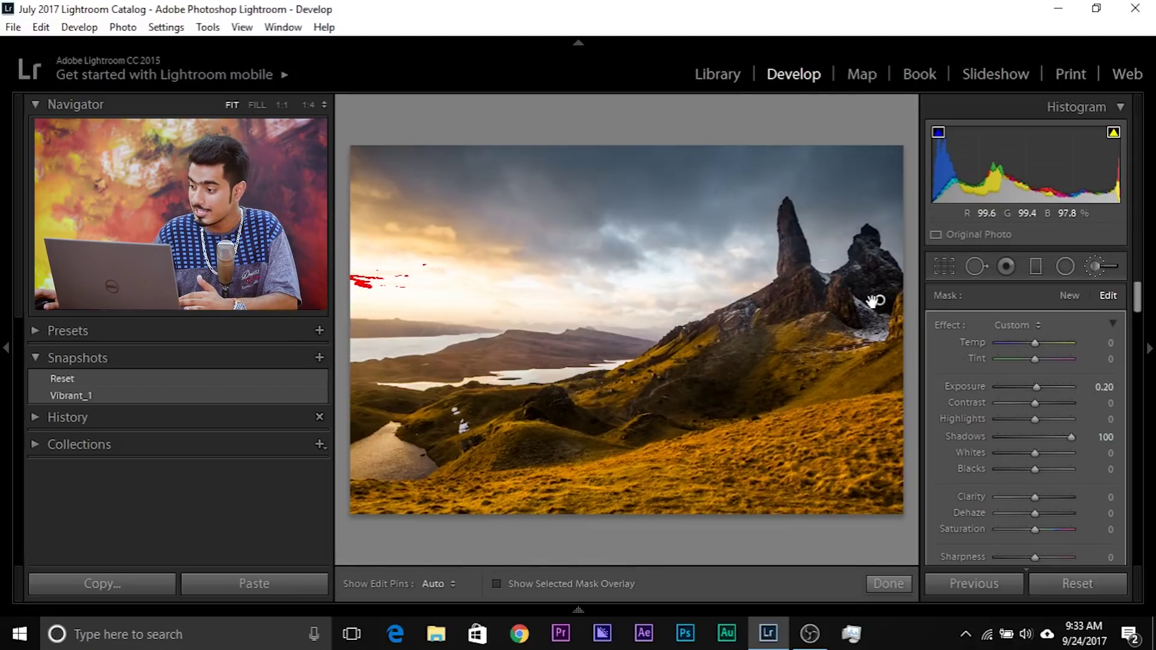
Paint a new brush mask over the clipped bright sky near the sun with Highlights -100, Shadows 0 and Exposure -0.32
{"action": "left_click", "coordinate": [1071, 295]}
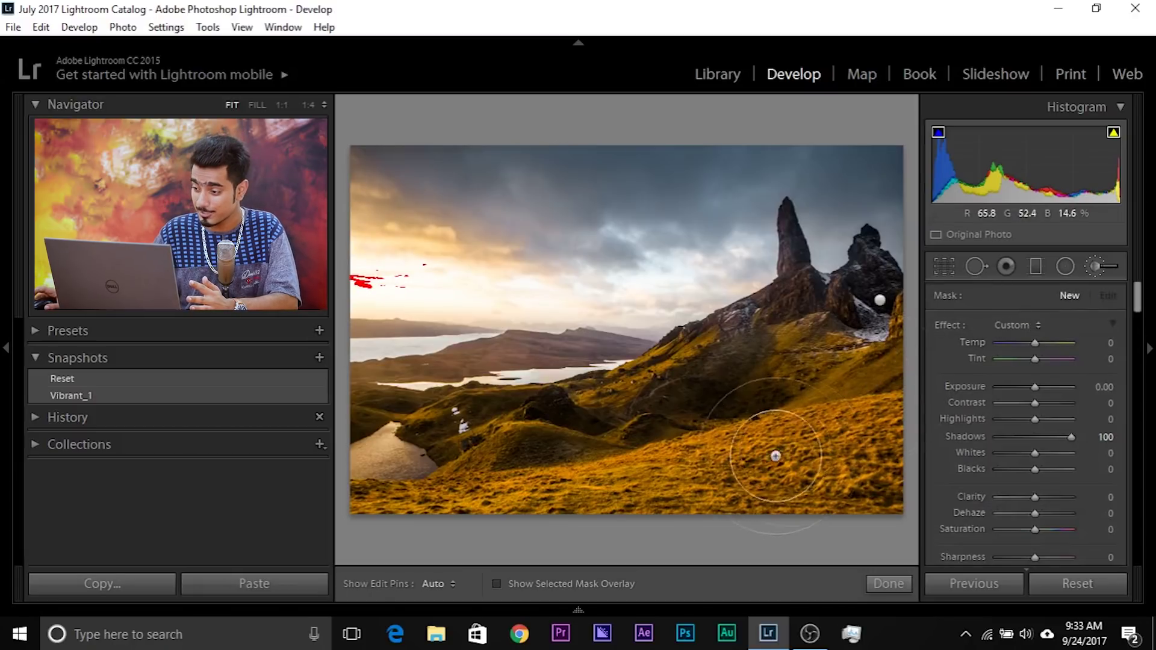
{"action": "left_click", "coordinate": [364, 278]}
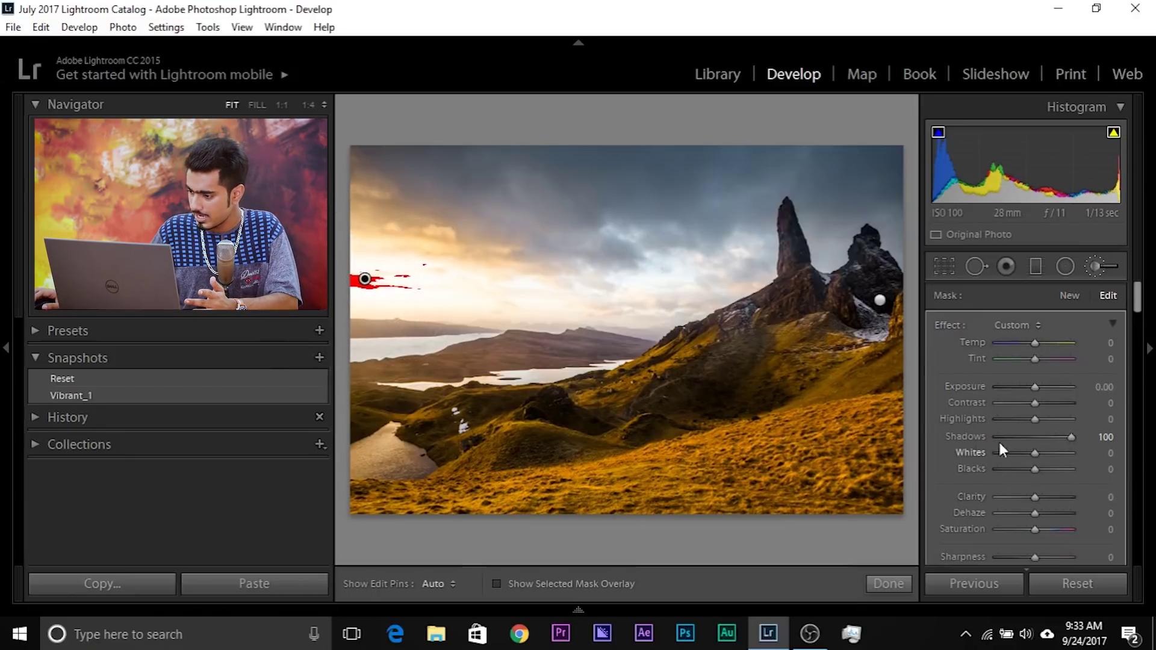
{"action": "left_click_drag", "start_coordinate": [1035, 418], "coordinate": [995, 419]}
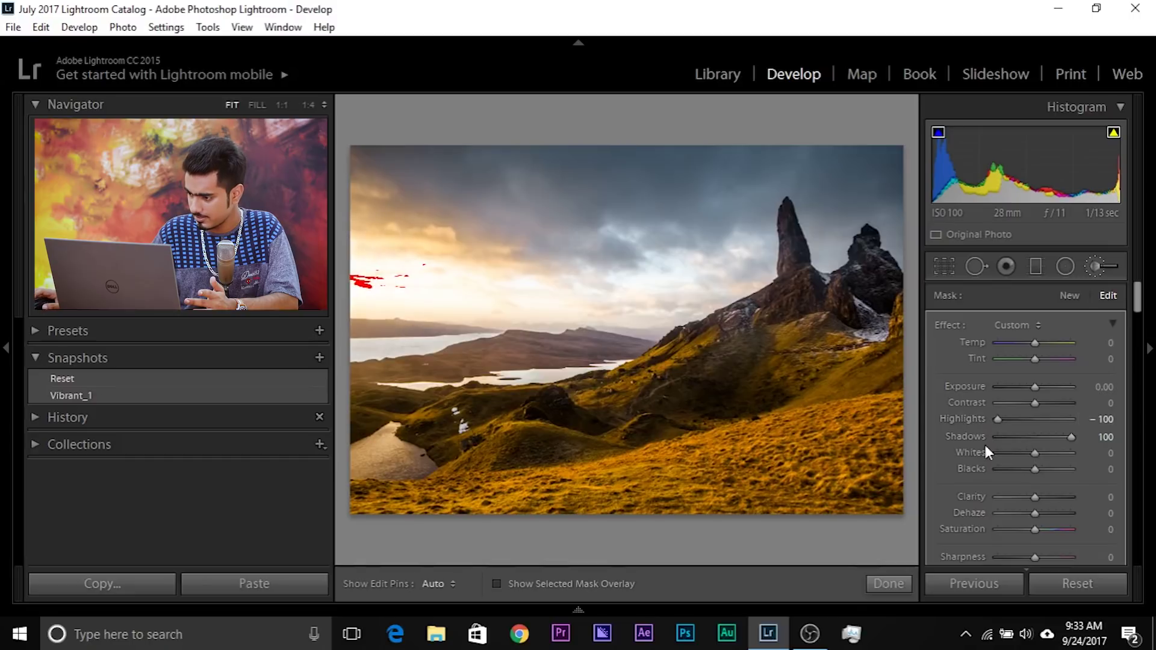
{"action": "double_click", "coordinate": [970, 437]}
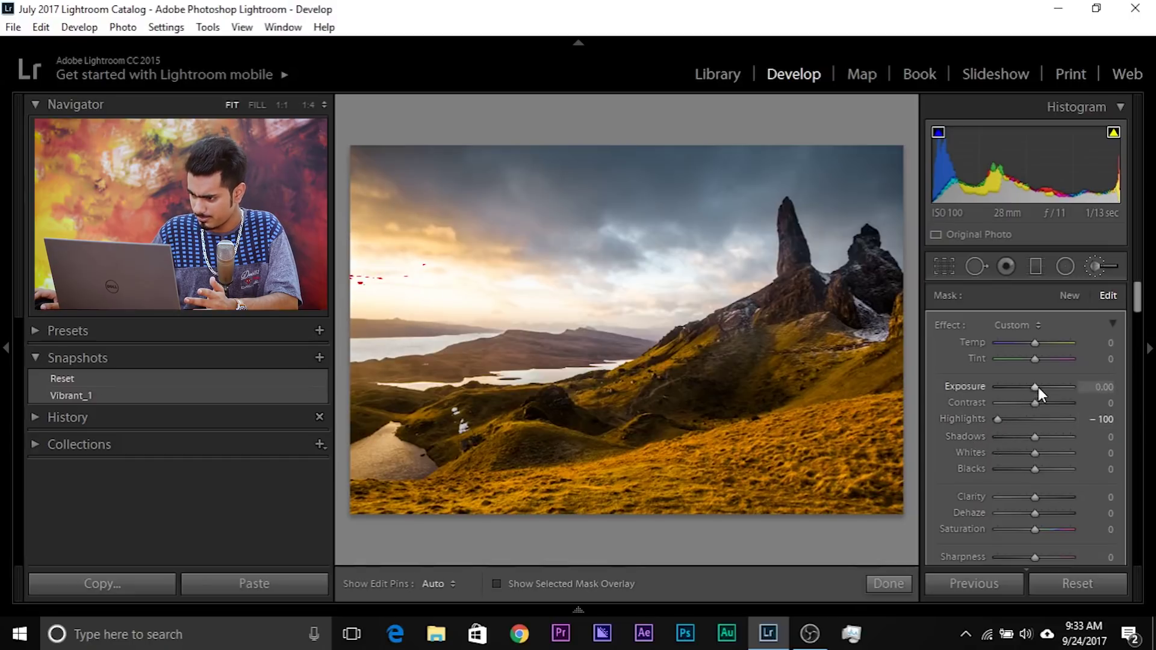
{"action": "left_click_drag", "start_coordinate": [1036, 388], "coordinate": [999, 380]}
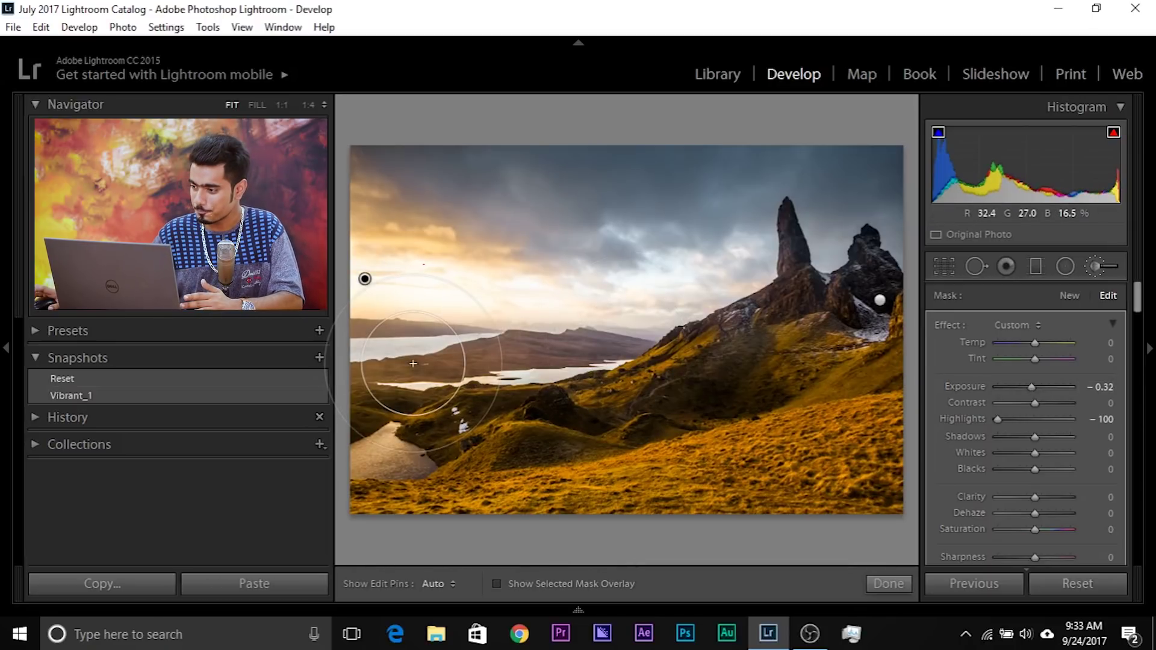
Reset the brush effects for a new mask, set Temp to 43, and paint warmth over the bright sky near the sun
{"action": "left_click", "coordinate": [1068, 294]}
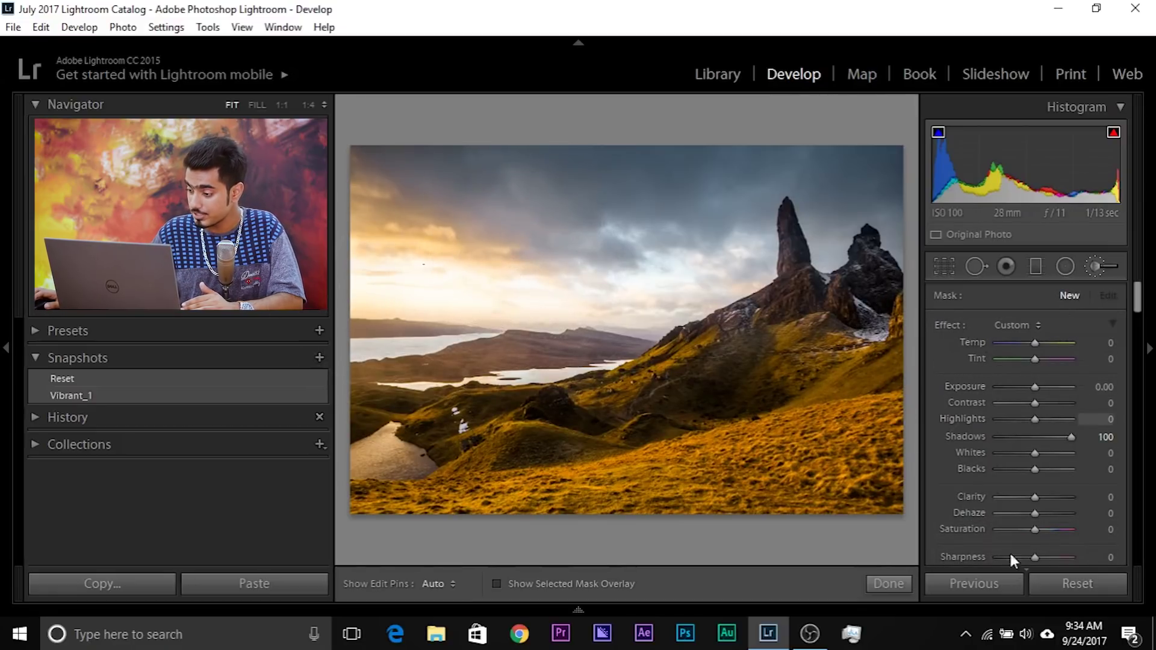
{"action": "double_click", "coordinate": [950, 325]}
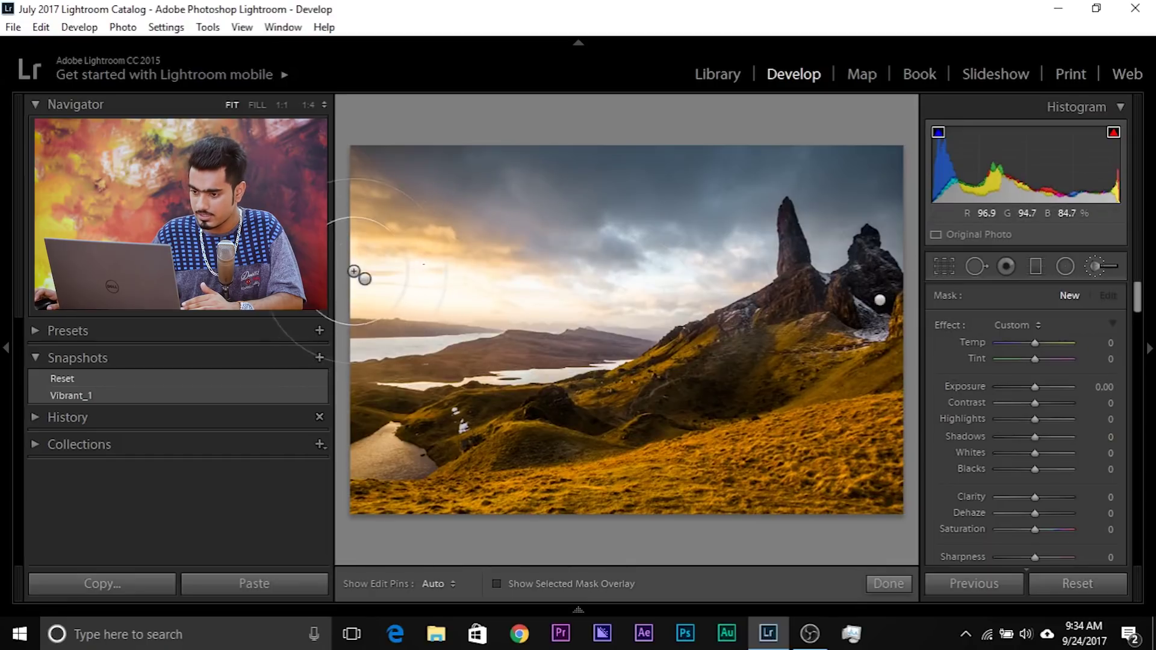
{"action": "left_click_drag", "start_coordinate": [1040, 343], "coordinate": [1052, 341]}
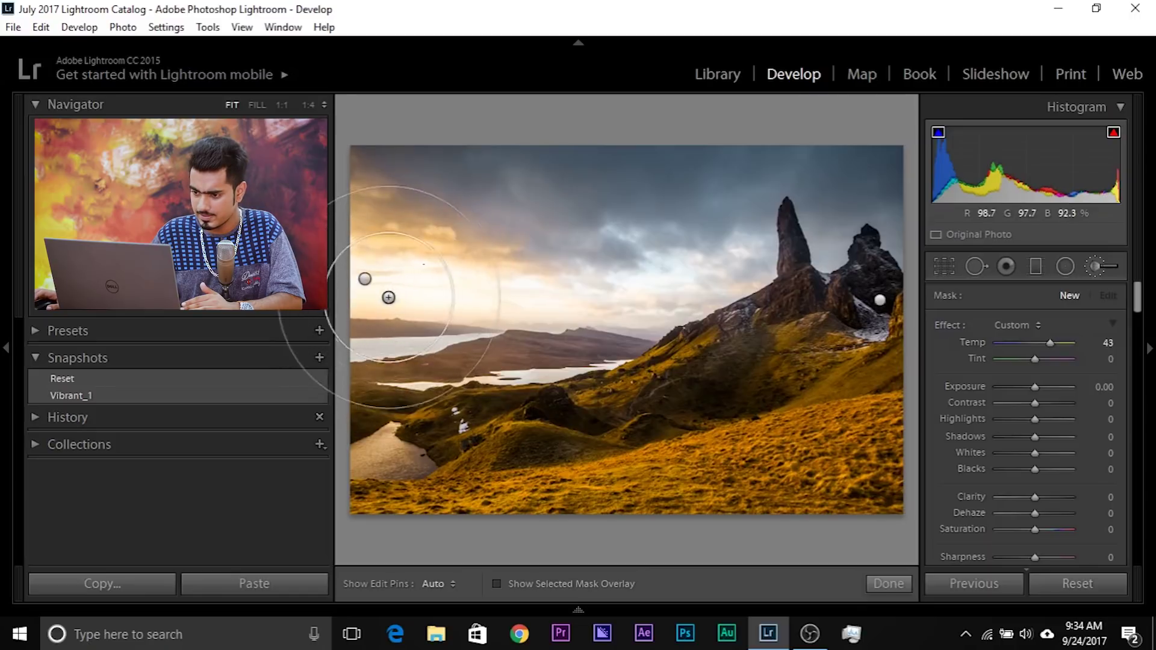
{"action": "key", "text": "h"}
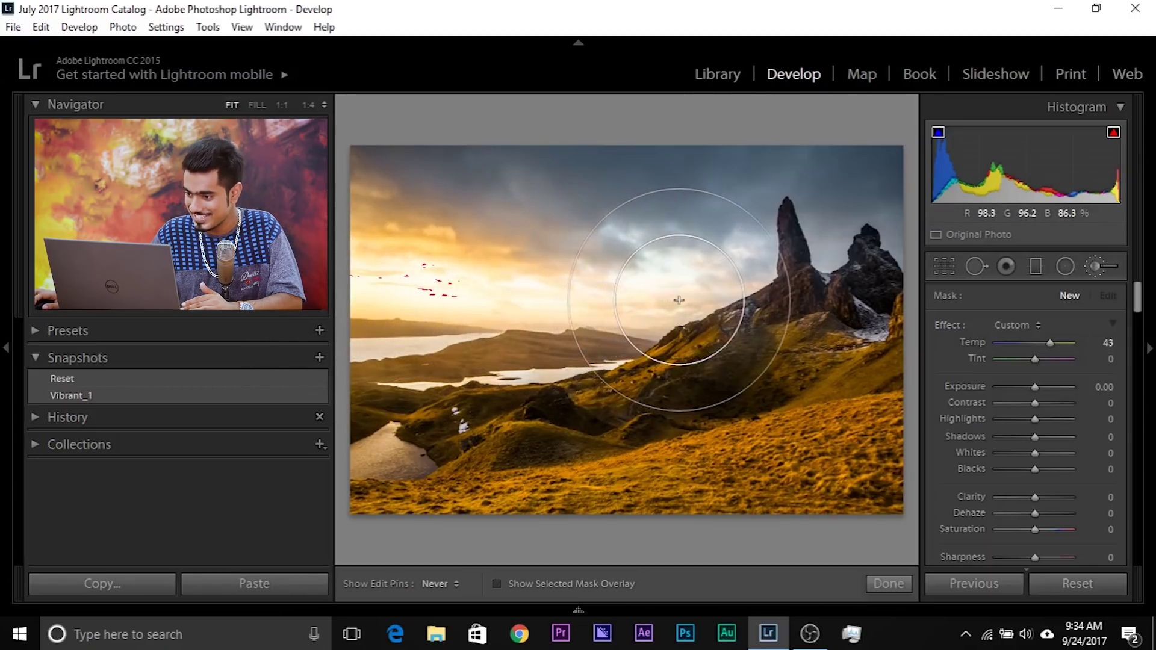
{"action": "left_click", "coordinate": [768, 403]}
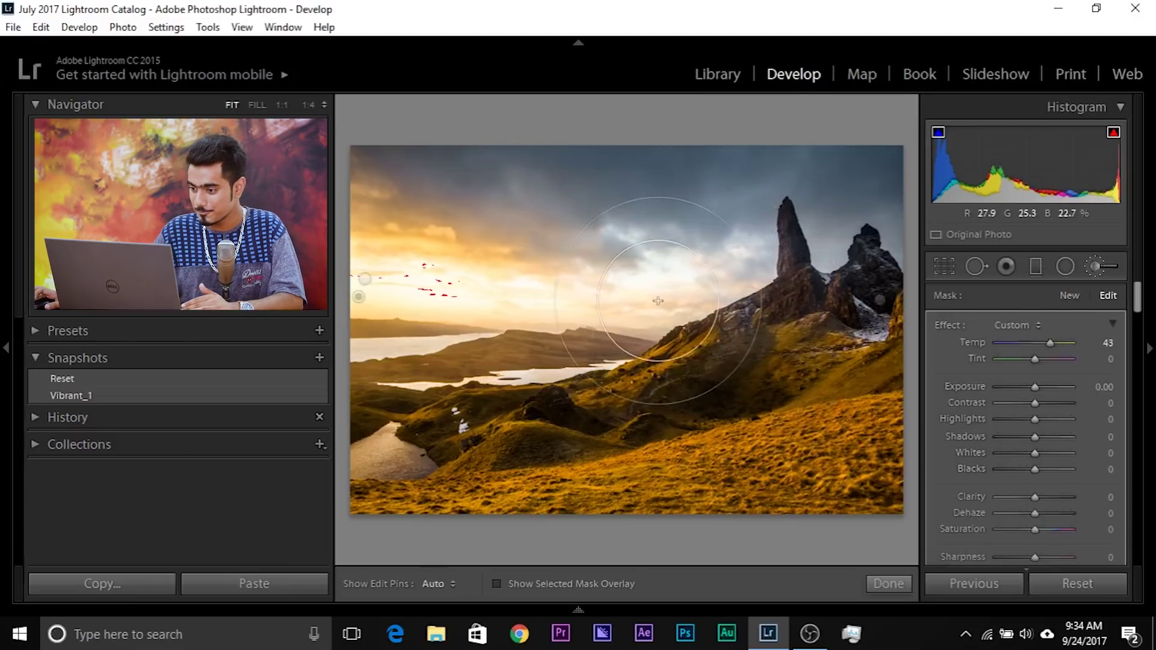
Refine the warm sky mask to Temp 49 and Highlights -33, toggling the edit pins to judge the effect
{"action": "key", "text": "h"}
{"action": "key", "text": "h"}
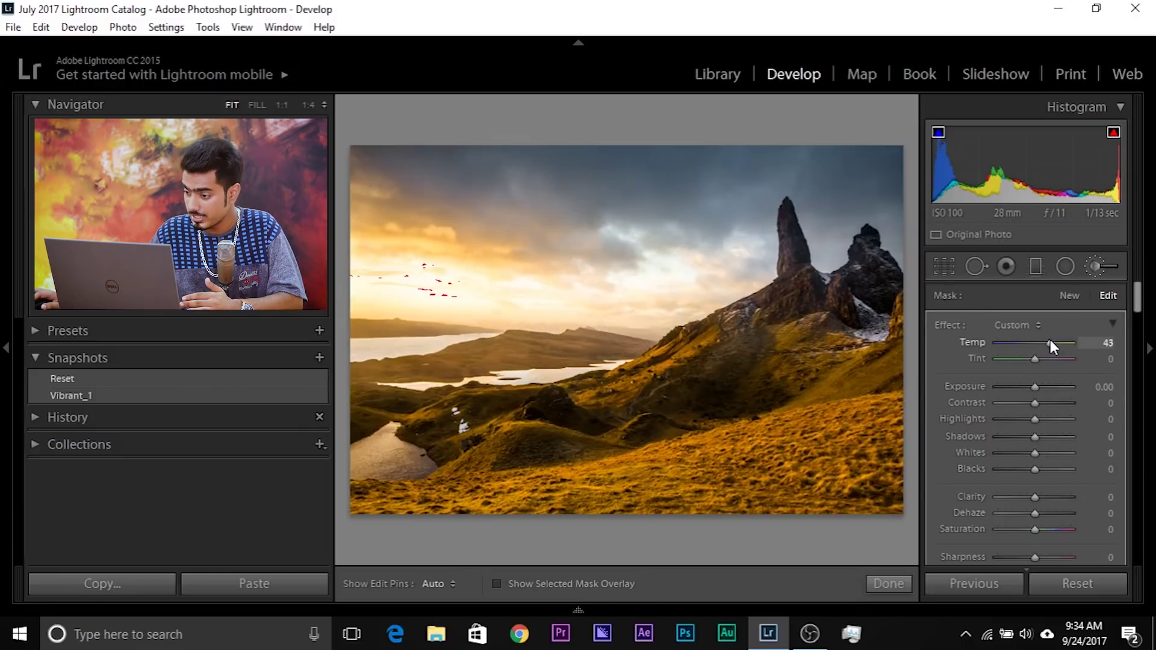
{"action": "mouse_move", "coordinate": [1055, 339]}
{"action": "left_mouse_down"}
{"action": "mouse_move", "coordinate": [1065, 337]}
{"action": "mouse_move", "coordinate": [1053, 335]}
{"action": "left_mouse_up"}
{"action": "left_click_drag", "start_coordinate": [1030, 418], "coordinate": [1016, 414]}
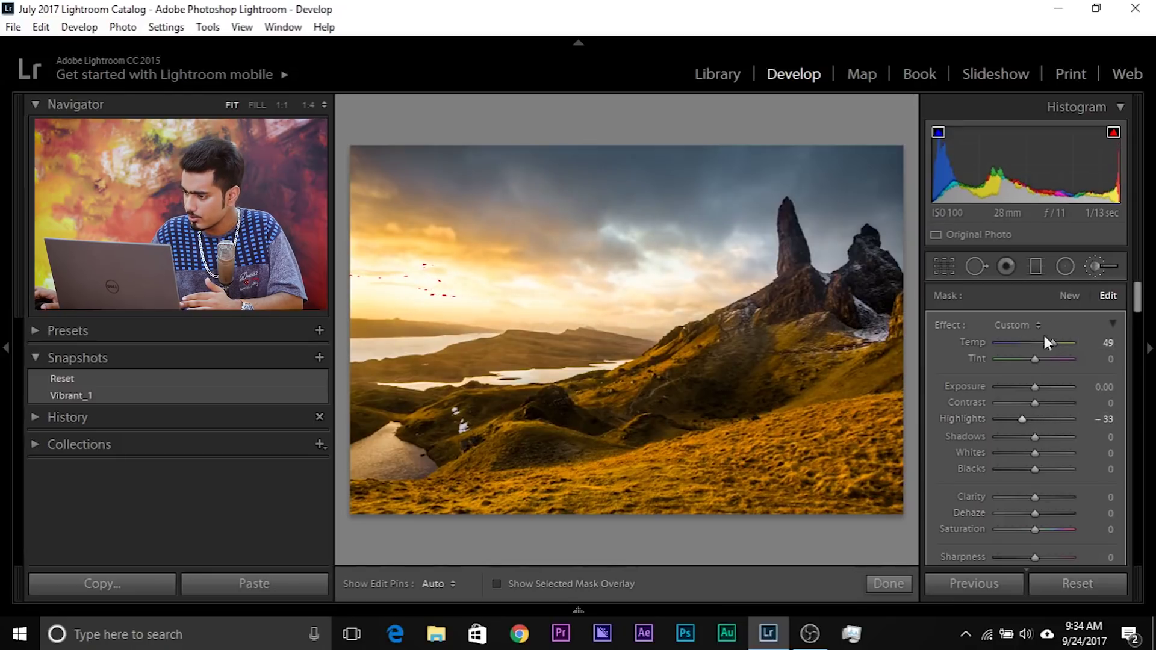
Paint a new cooling brush mask over the dark upper sky and set its Temp to -13 and Clarity to 31
{"action": "left_click", "coordinate": [1070, 301]}
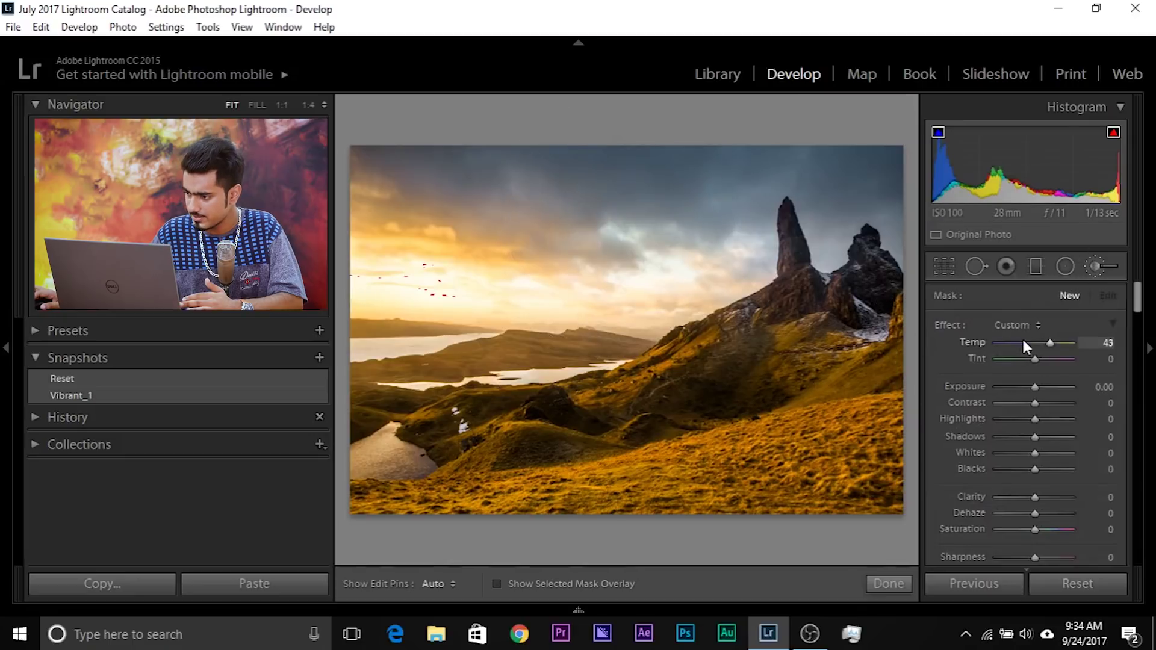
{"action": "left_click_drag", "start_coordinate": [1045, 344], "coordinate": [1024, 341]}
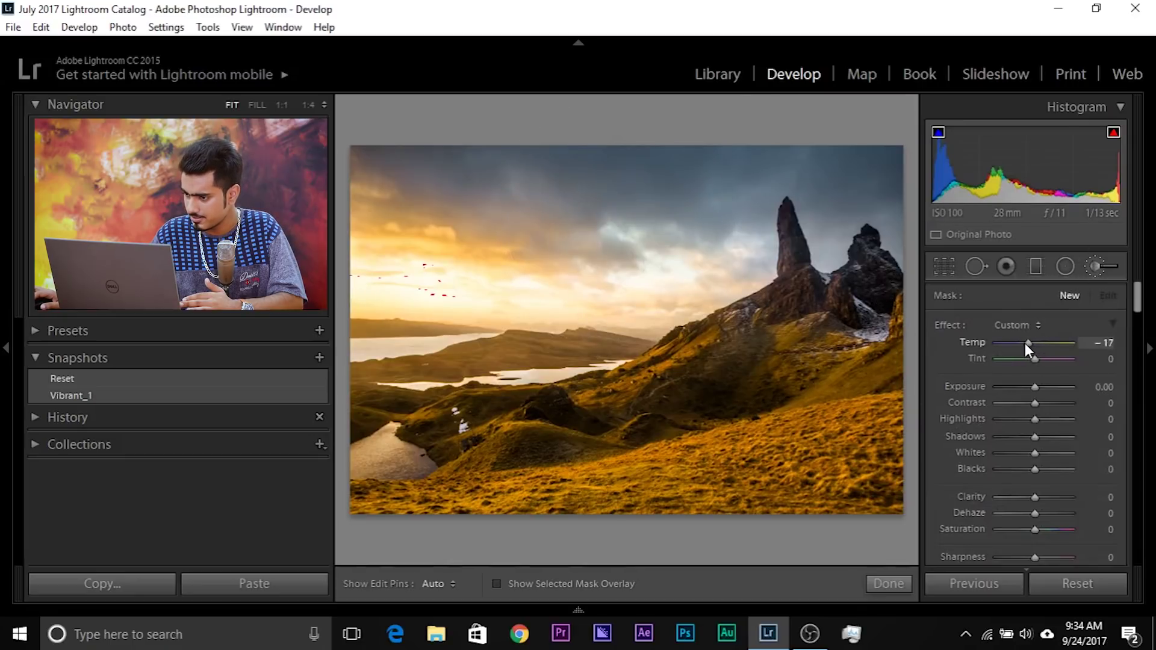
{"action": "key", "text": "h"}
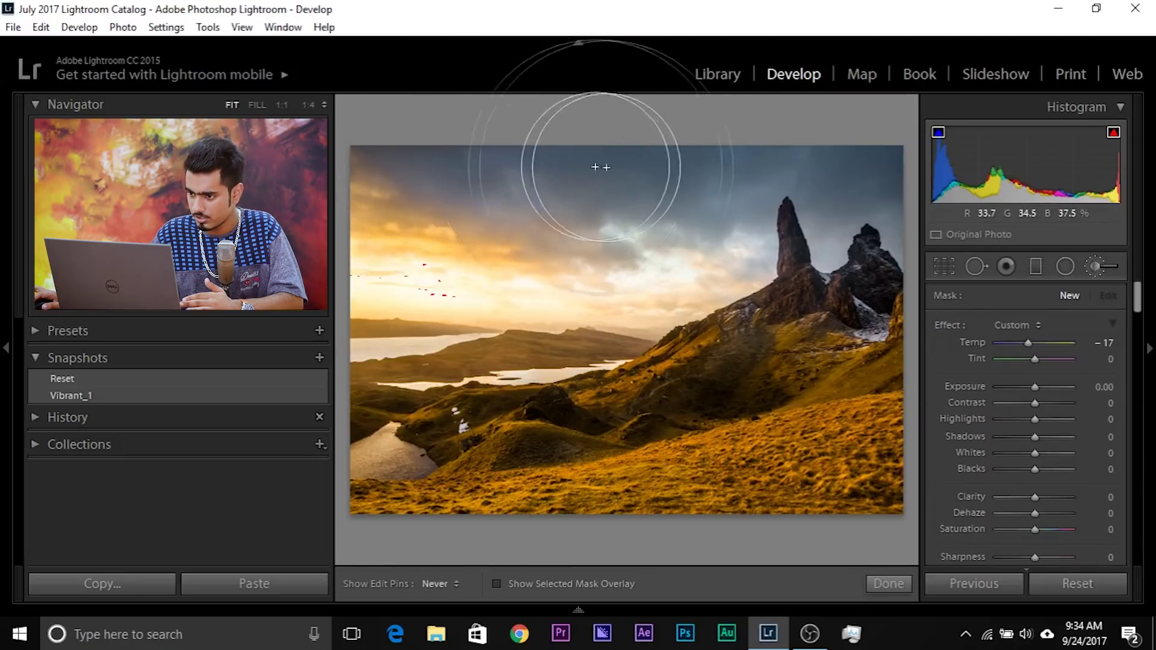
{"action": "mouse_move", "coordinate": [1032, 340]}
{"action": "left_mouse_down"}
{"action": "mouse_move", "coordinate": [1021, 339]}
{"action": "mouse_move", "coordinate": [1032, 336]}
{"action": "left_mouse_up"}
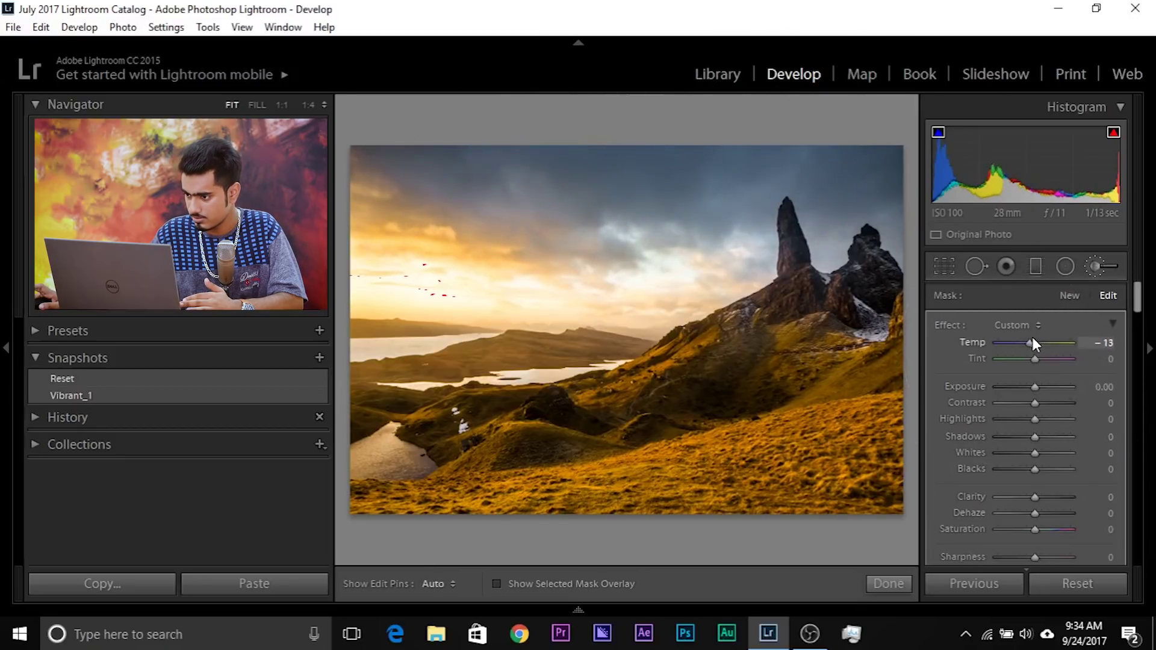
{"action": "left_click_drag", "start_coordinate": [1037, 503], "coordinate": [1047, 505]}
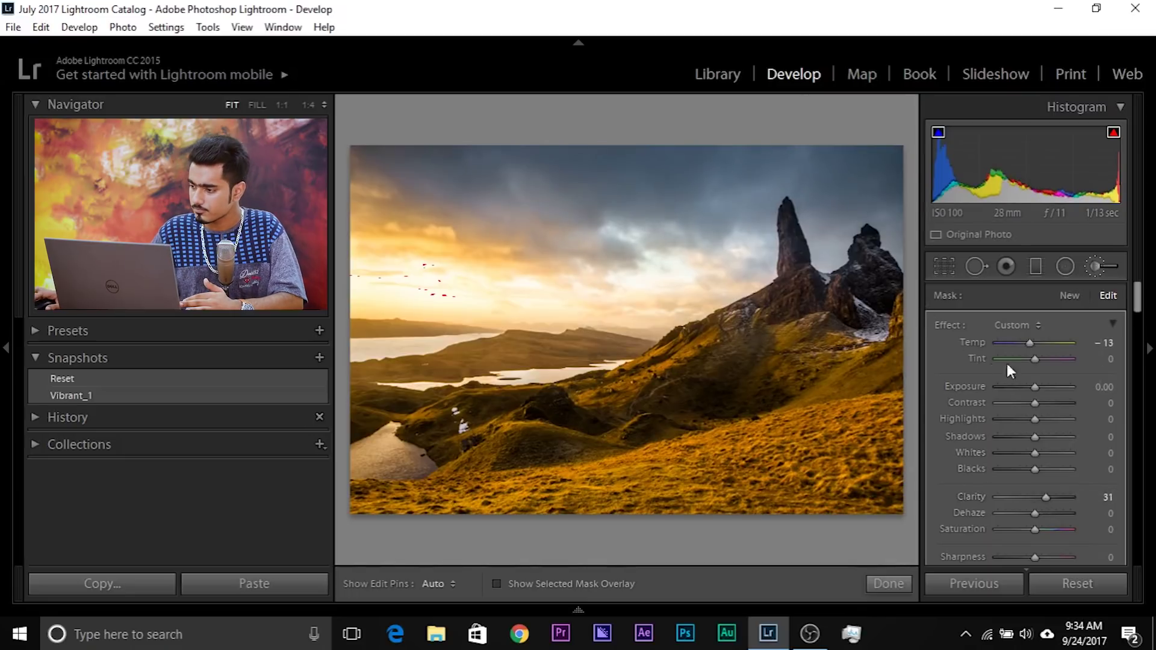
Paint a new brush mask with Temp -17 and Highlights -100 over the bright clouds, toggling the edit pins
{"action": "left_click", "coordinate": [1070, 295]}
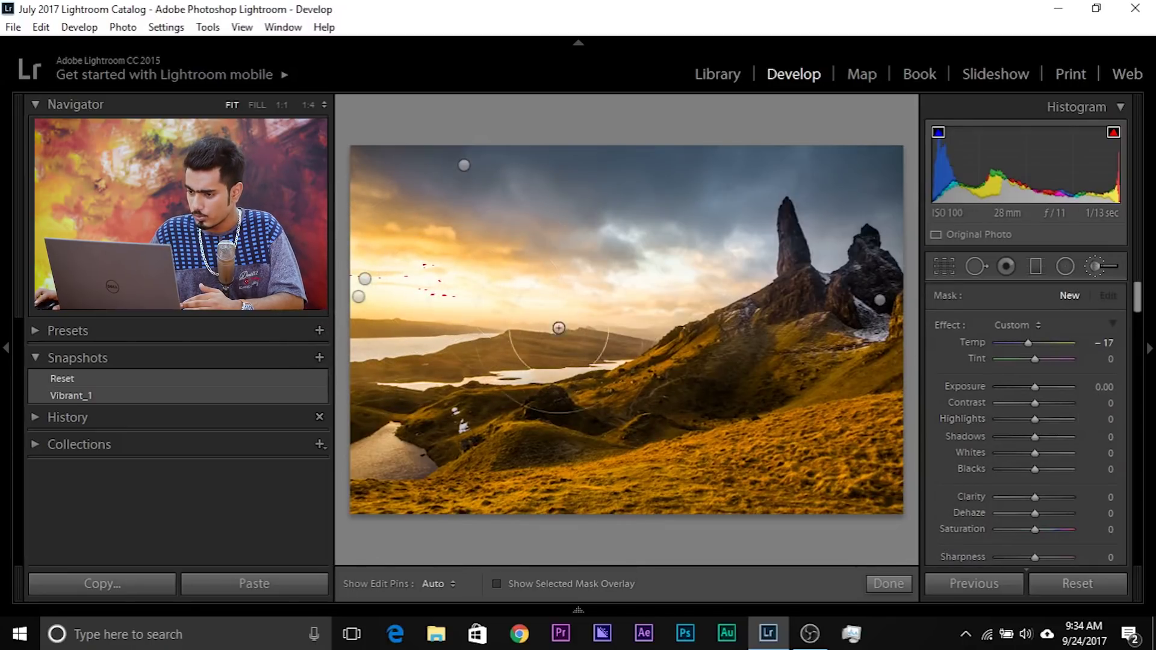
{"action": "left_click_drag", "start_coordinate": [1024, 419], "coordinate": [868, 424]}
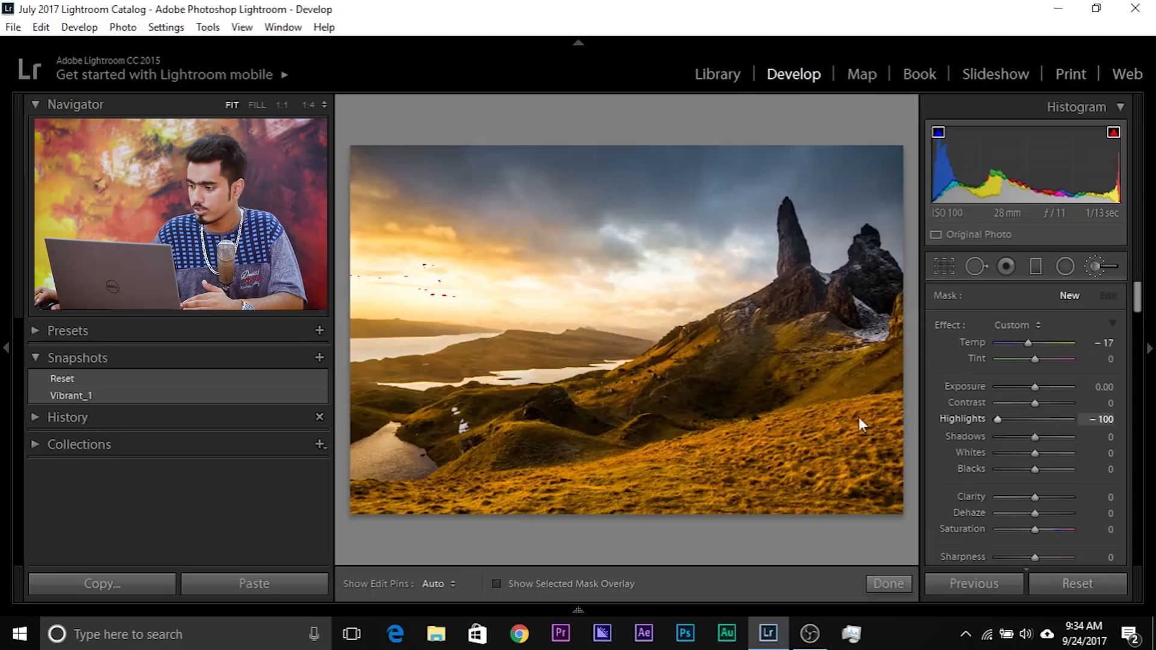
{"action": "key", "text": "h"}
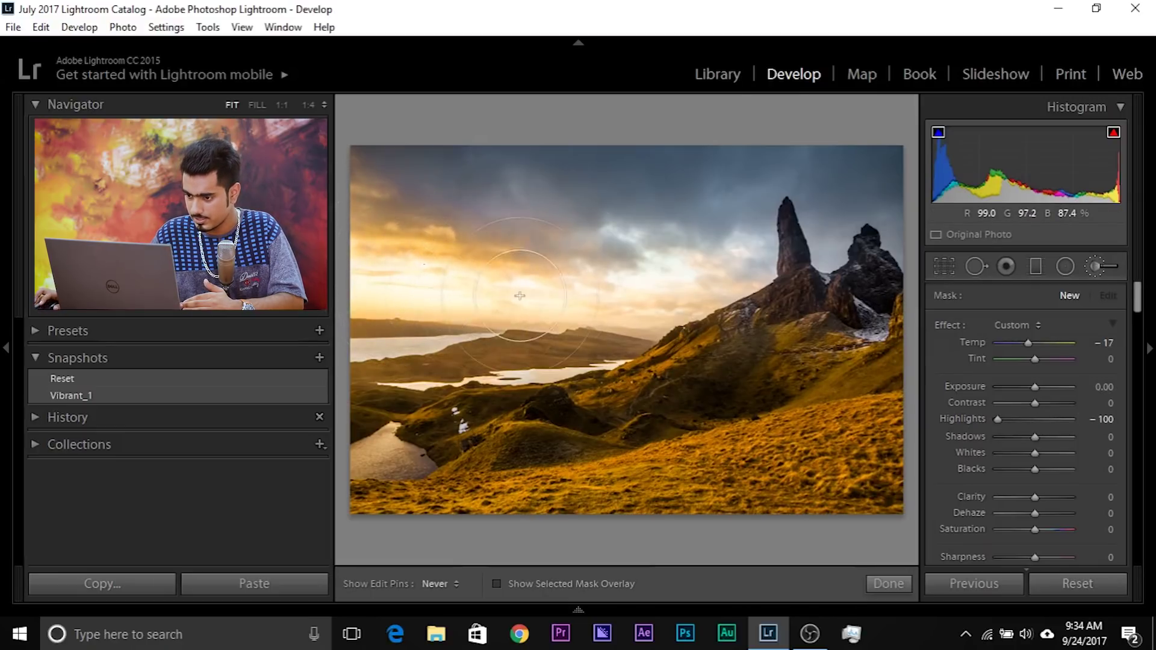
{"action": "key", "text": "h"}
{"action": "key", "text": "h"}
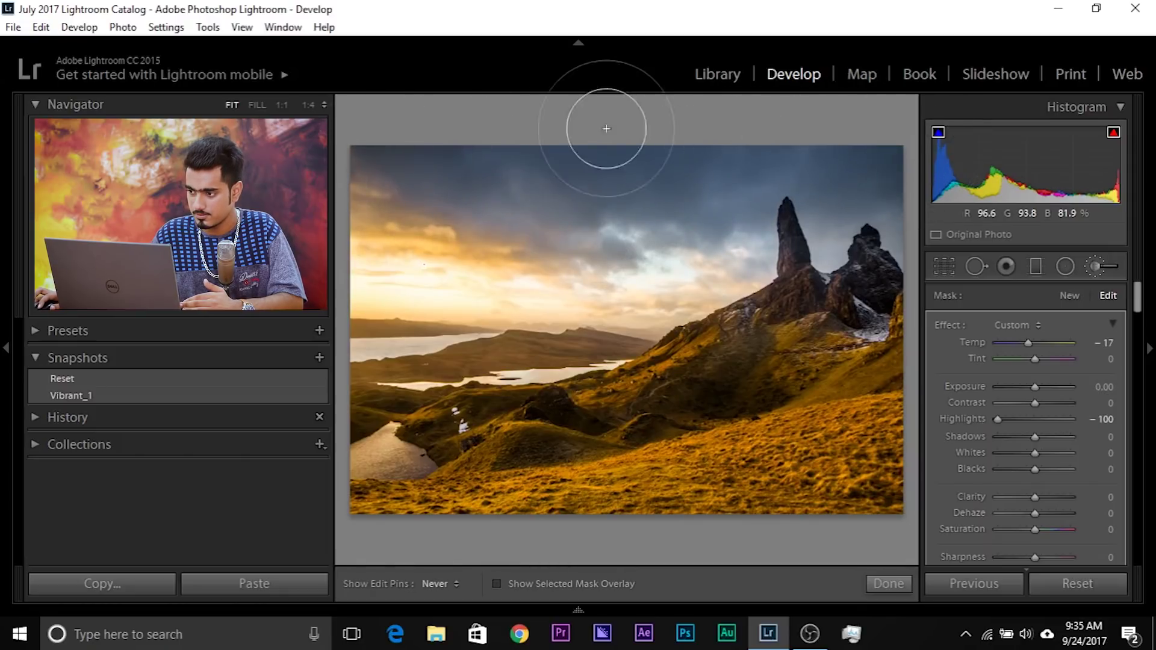
{"action": "key", "text": "h"}
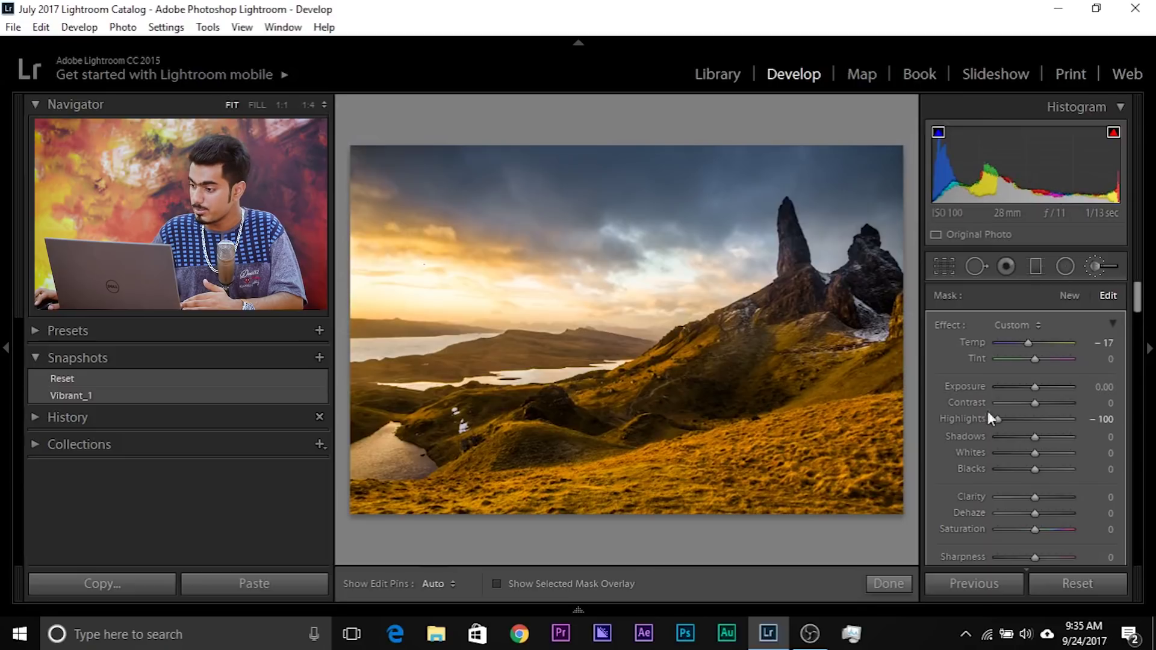
Set the bright clouds mask's Exposure to -0.20 and compare the photo with its unedited version
{"action": "left_click", "coordinate": [1035, 386]}
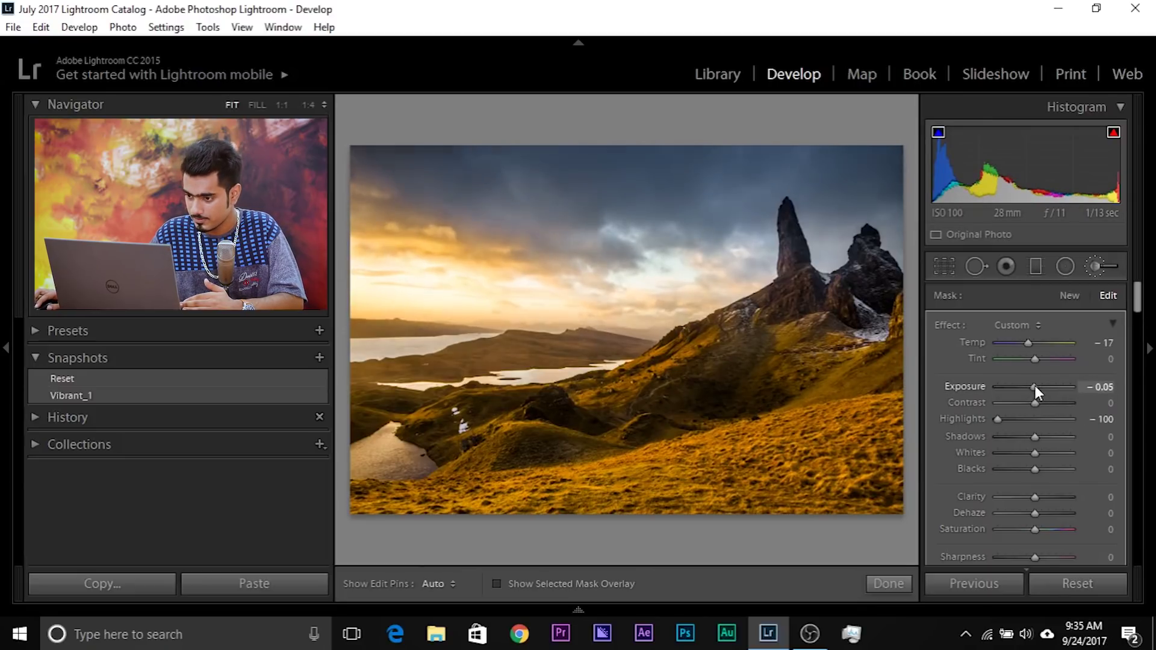
{"action": "left_click", "coordinate": [1100, 386]}
{"action": "type", "text": "-0.2"}
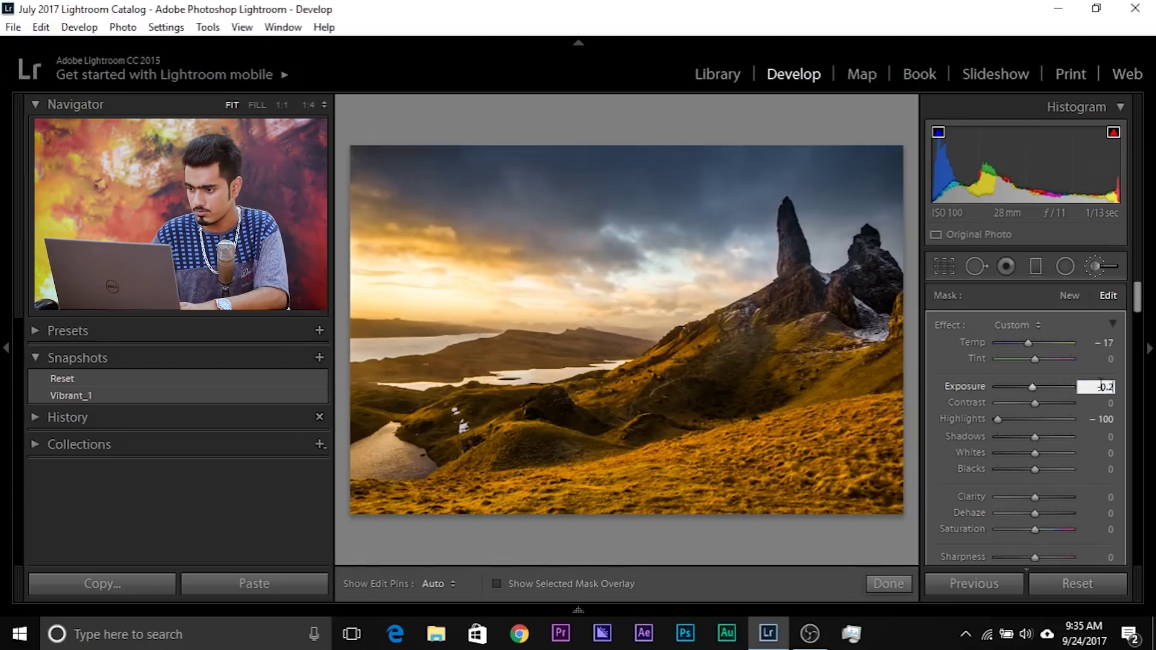
{"action": "key", "text": "Return"}
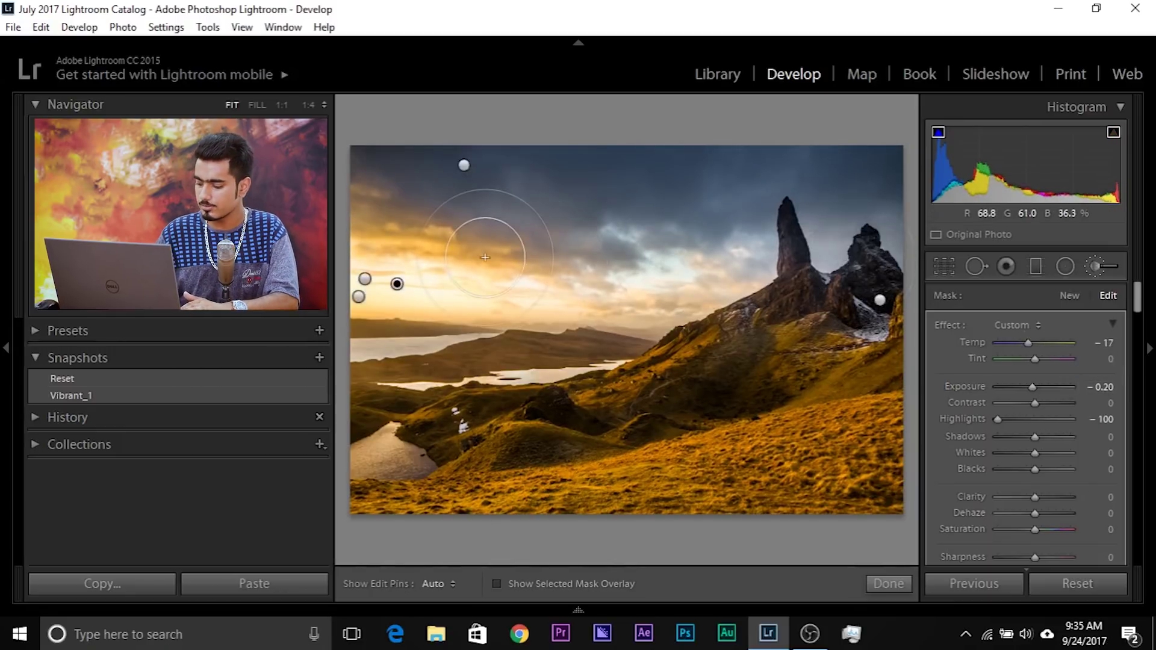
{"action": "key", "text": "backslash"}
{"action": "key", "text": "backslash"}
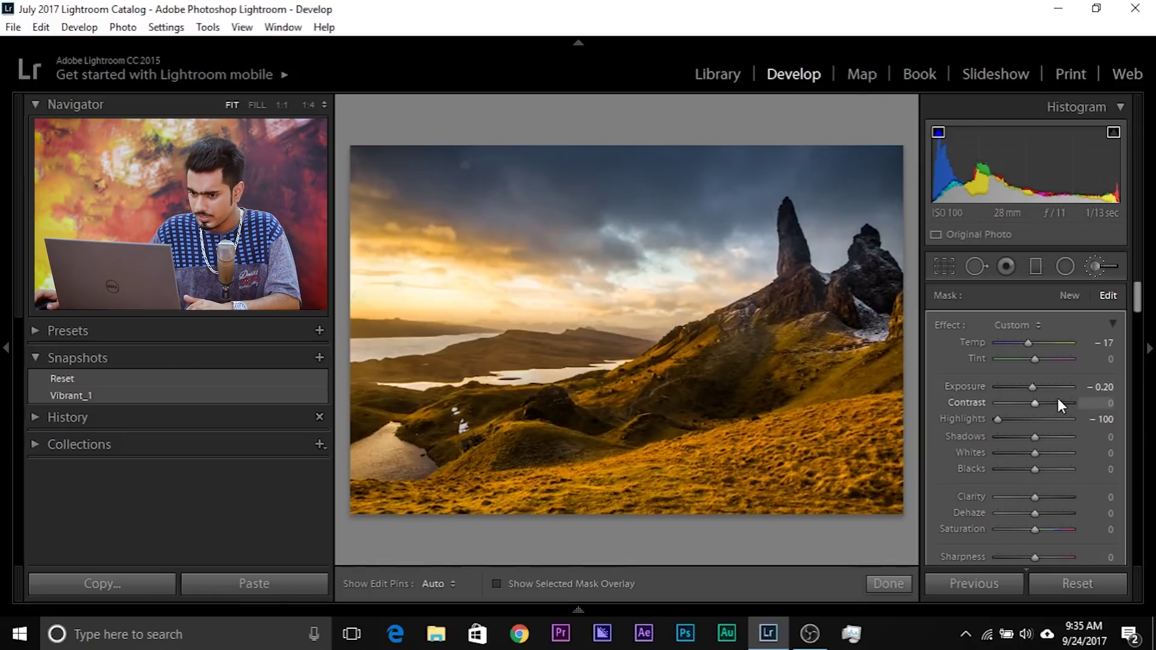
Save the current edit as a snapshot named "Vibrant 2" and compare it with the Vibrant_1 snapshot
{"action": "left_click", "coordinate": [320, 358]}
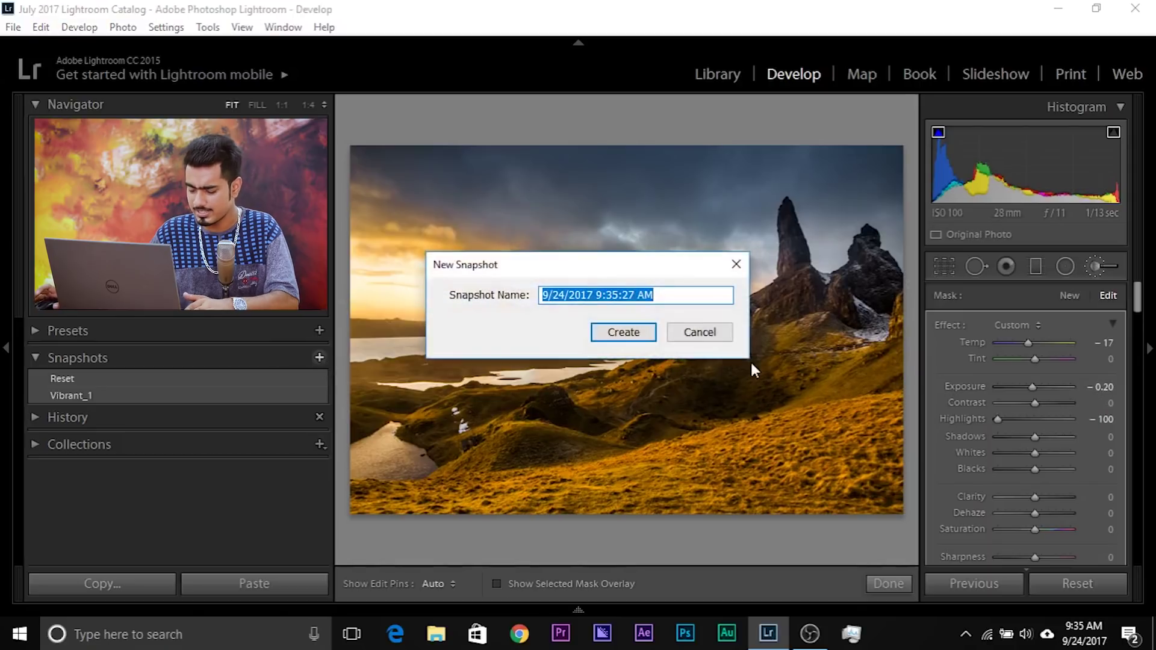
{"action": "type", "text": "Vibrant 2"}
{"action": "key", "text": "Return"}
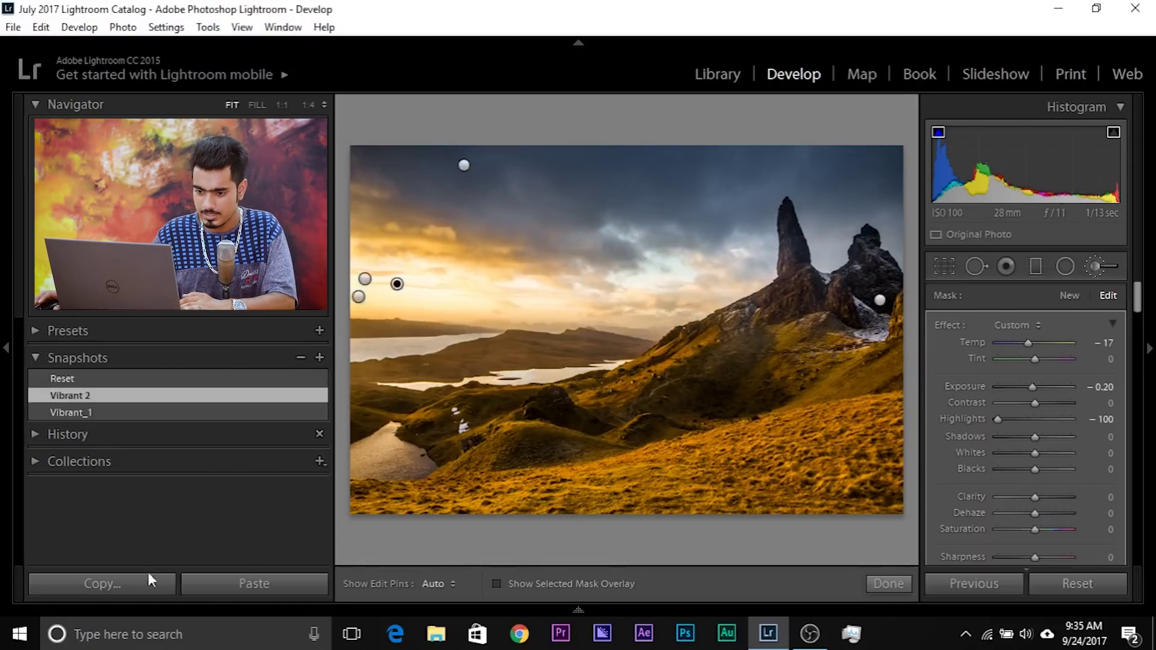
{"action": "left_click", "coordinate": [89, 413]}
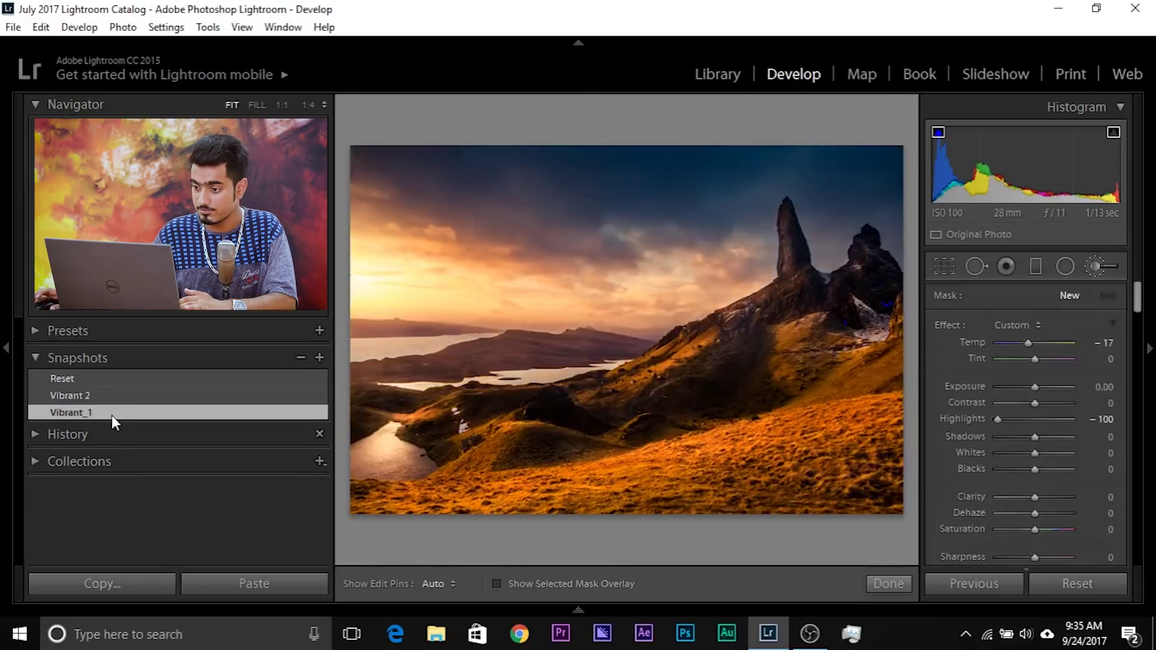
{"action": "left_click", "coordinate": [88, 397]}
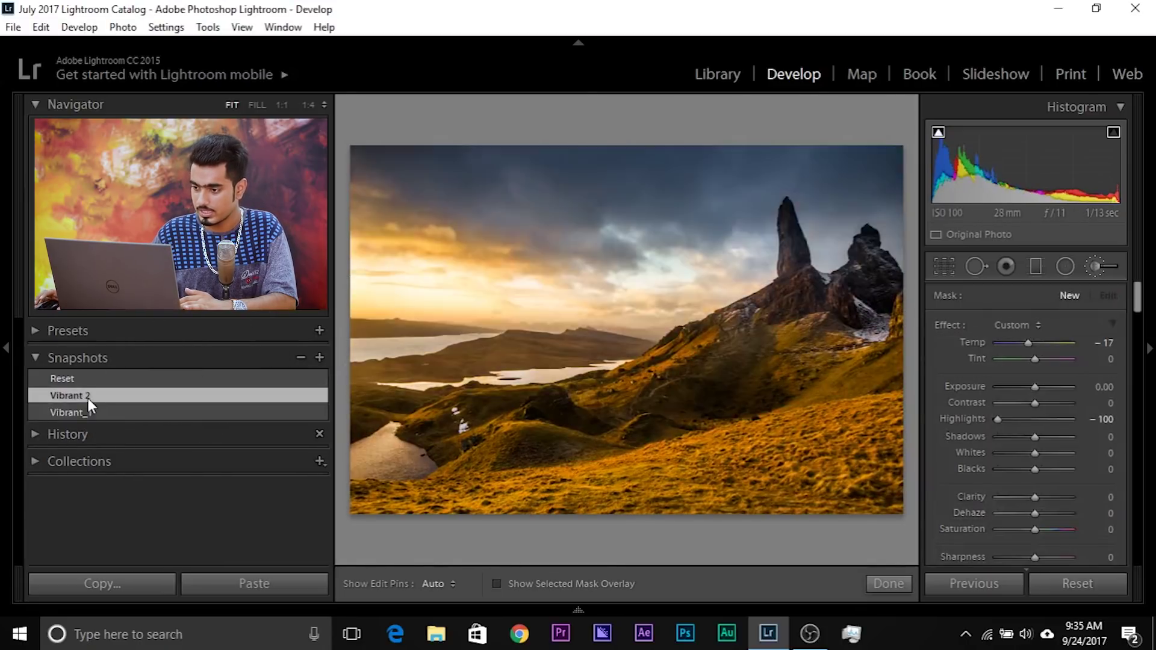
Set the warm sky mask's Tint to 24 and delete the cooling brush mask over the dark upper sky
{"action": "mouse_move", "coordinate": [395, 284]}
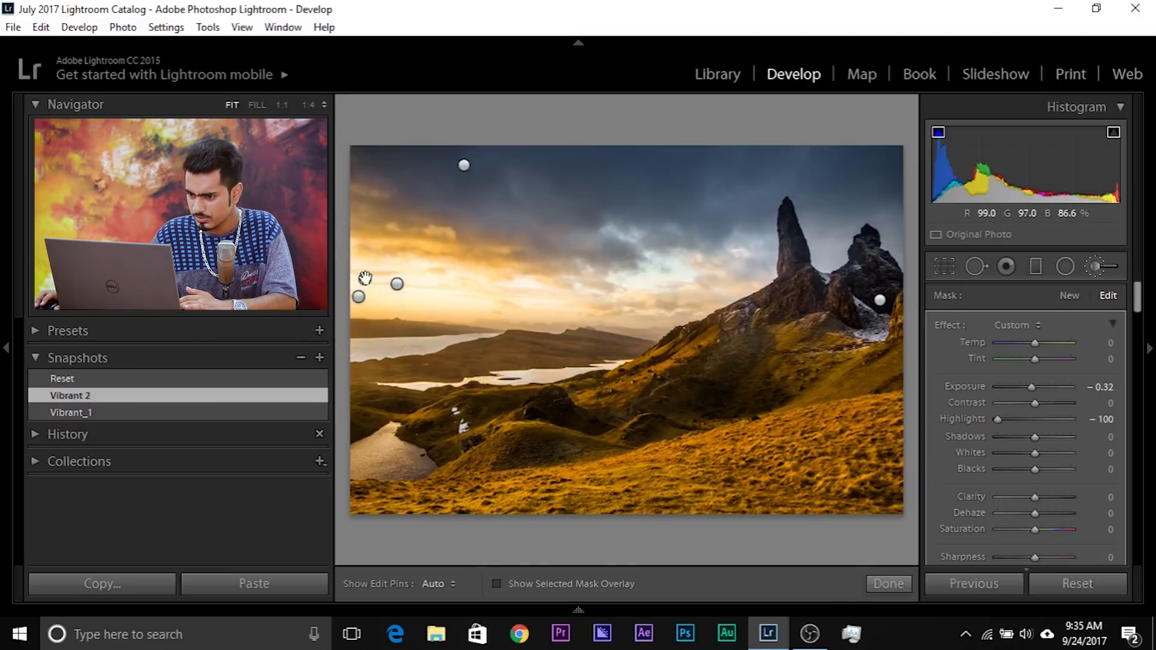
{"action": "left_click", "coordinate": [359, 298]}
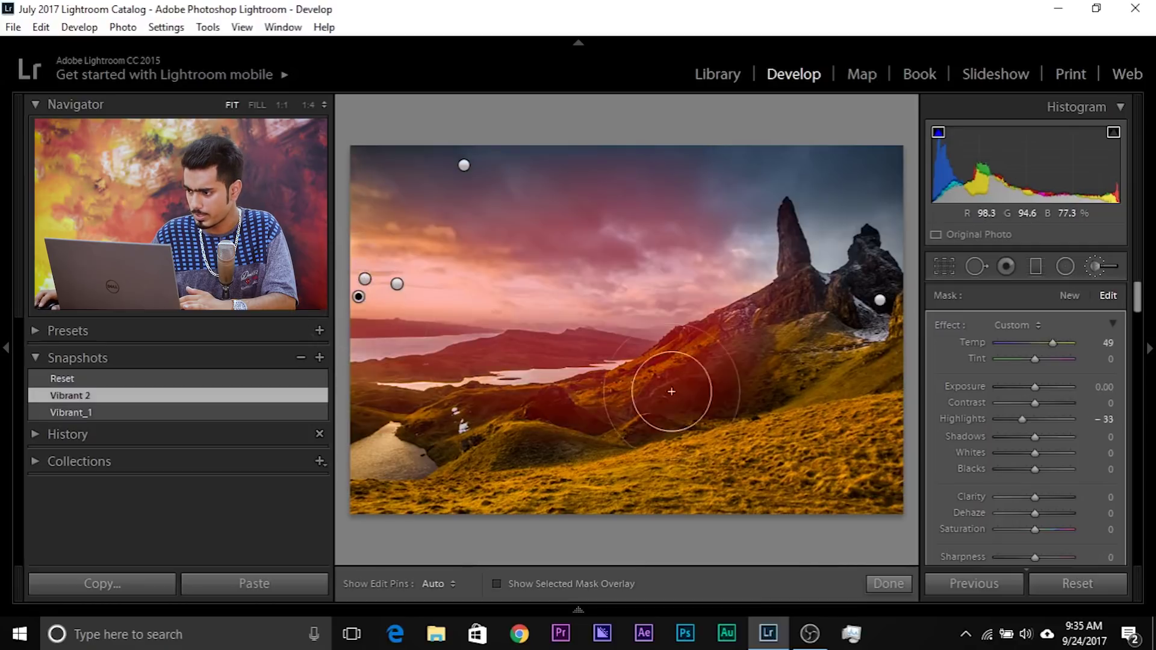
{"action": "left_click_drag", "start_coordinate": [1036, 358], "coordinate": [1042, 357]}
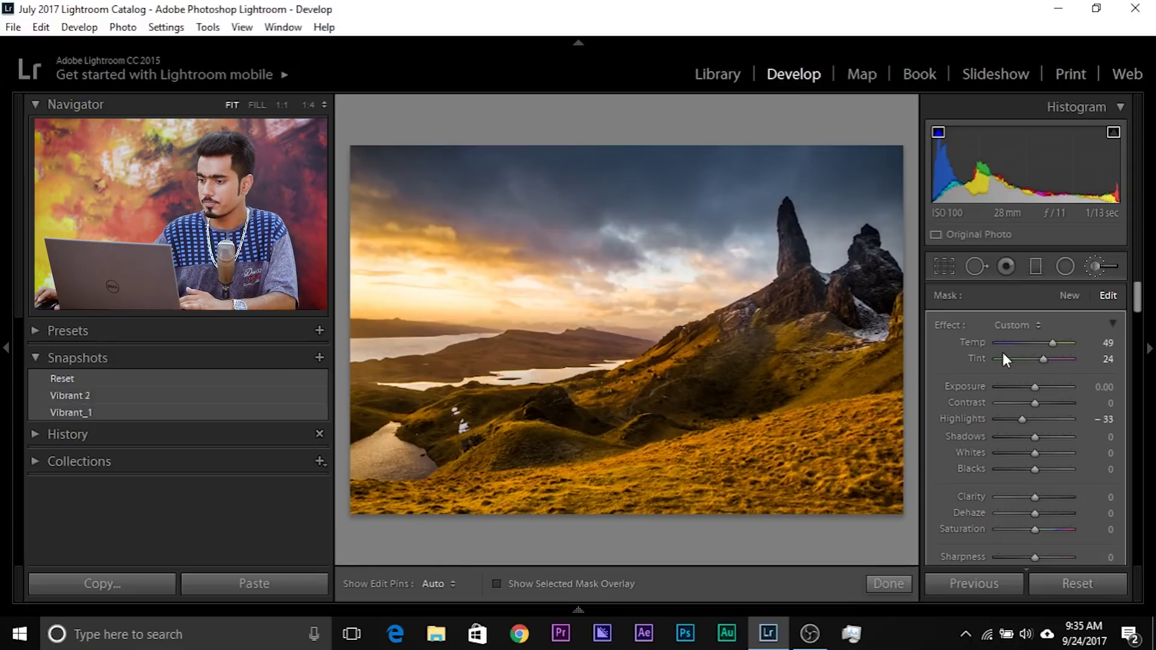
{"action": "left_click", "coordinate": [464, 164]}
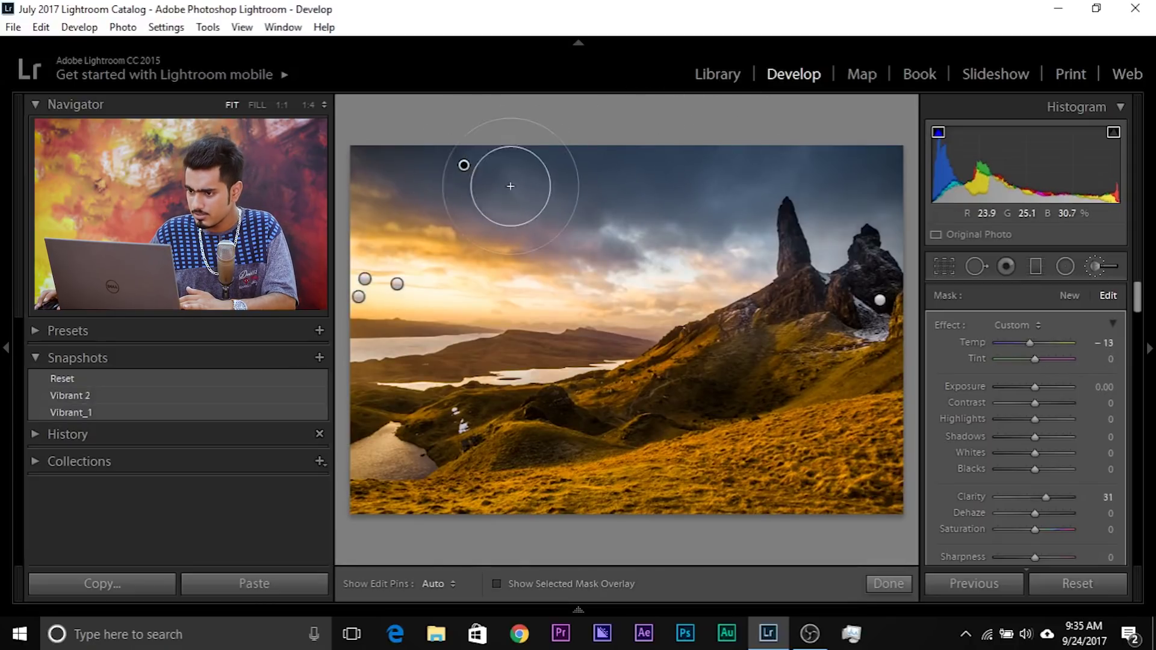
{"action": "left_click", "coordinate": [458, 162]}
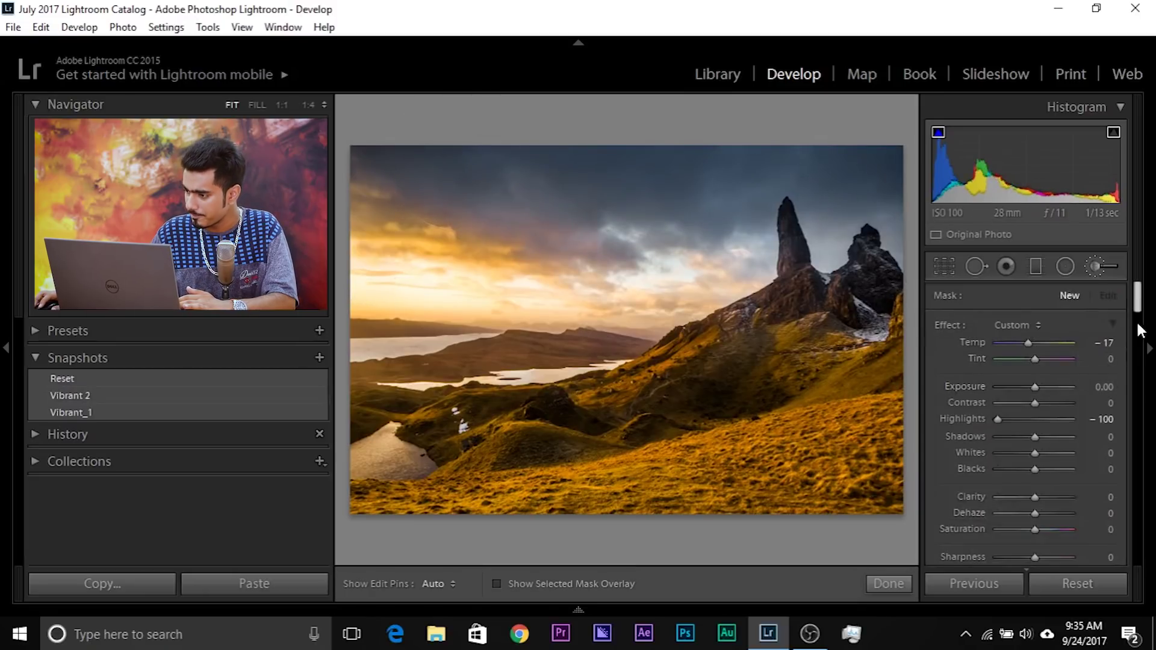
Reset the brush effects, set Clarity to 54, and begin painting a new mask over the grassy foreground
{"action": "left_click_drag", "start_coordinate": [1136, 297], "coordinate": [1140, 310]}
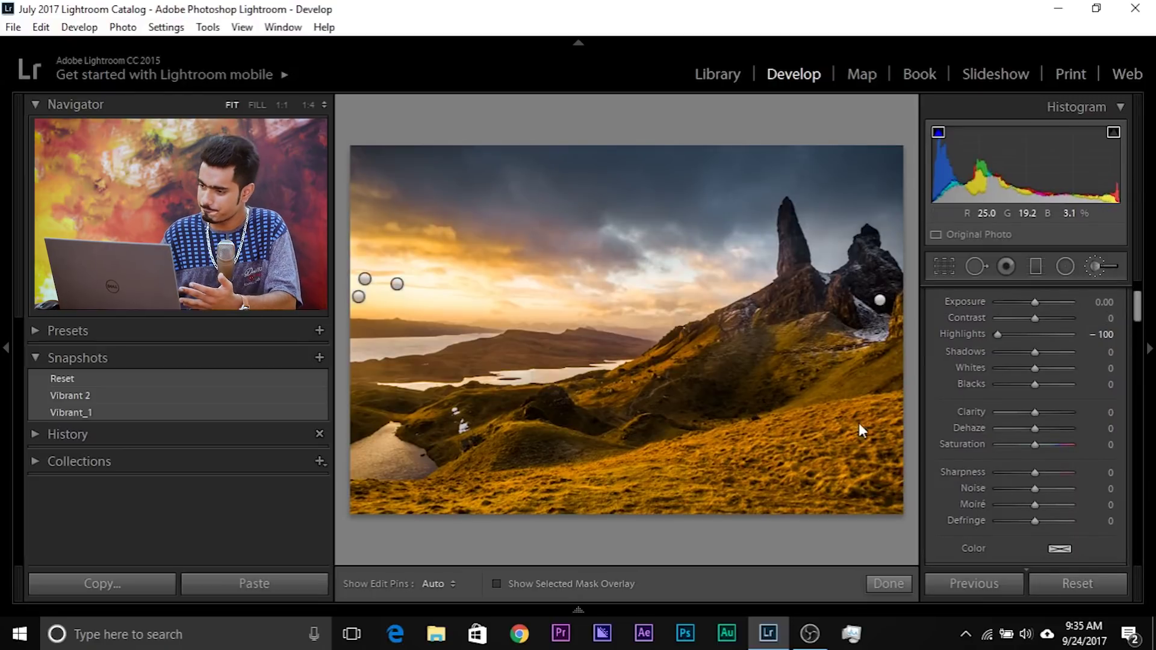
{"action": "scroll", "coordinate": [1120, 338], "scroll_direction": "up", "scroll_amount": 3}
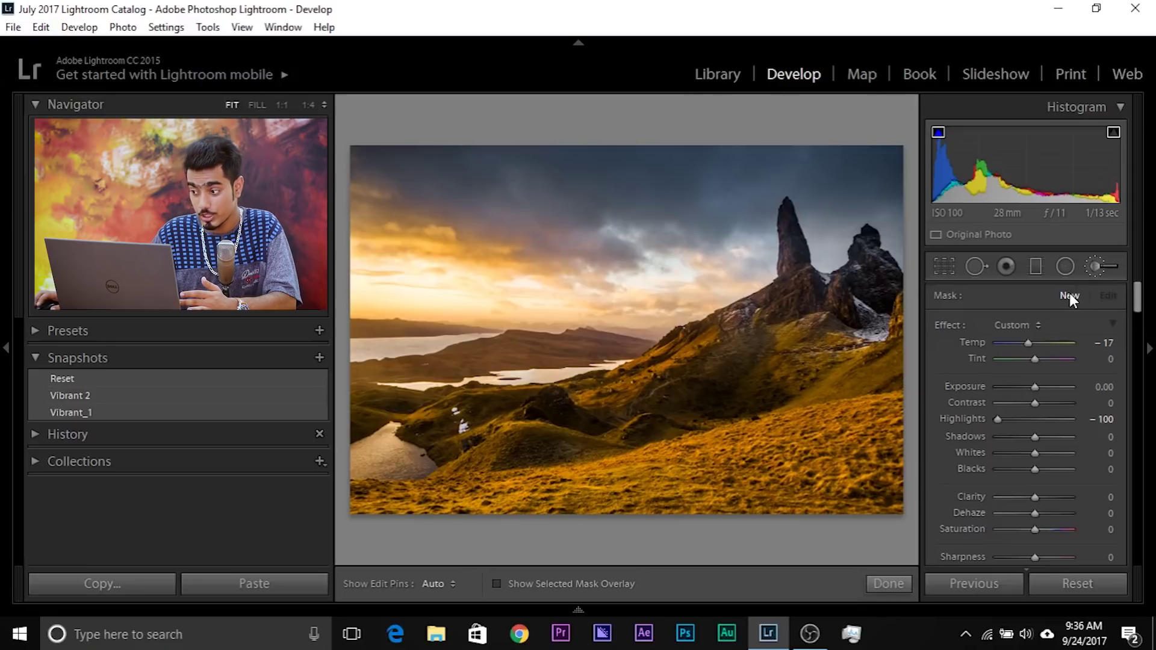
{"action": "double_click", "coordinate": [944, 327]}
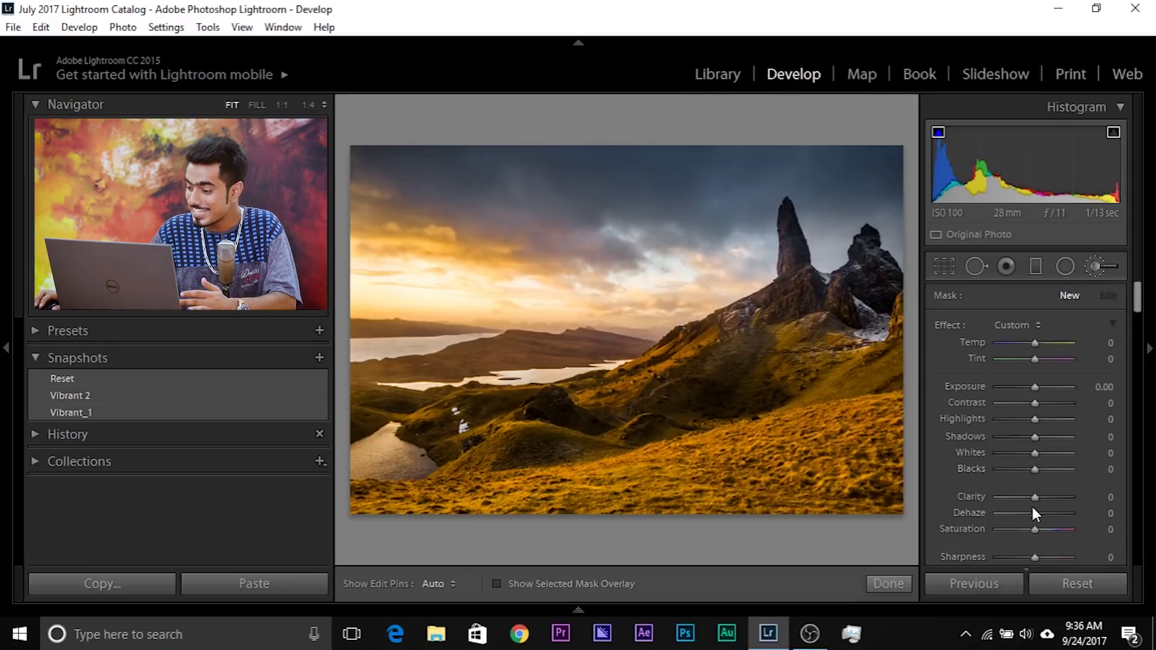
{"action": "left_click_drag", "start_coordinate": [1035, 501], "coordinate": [1053, 500]}
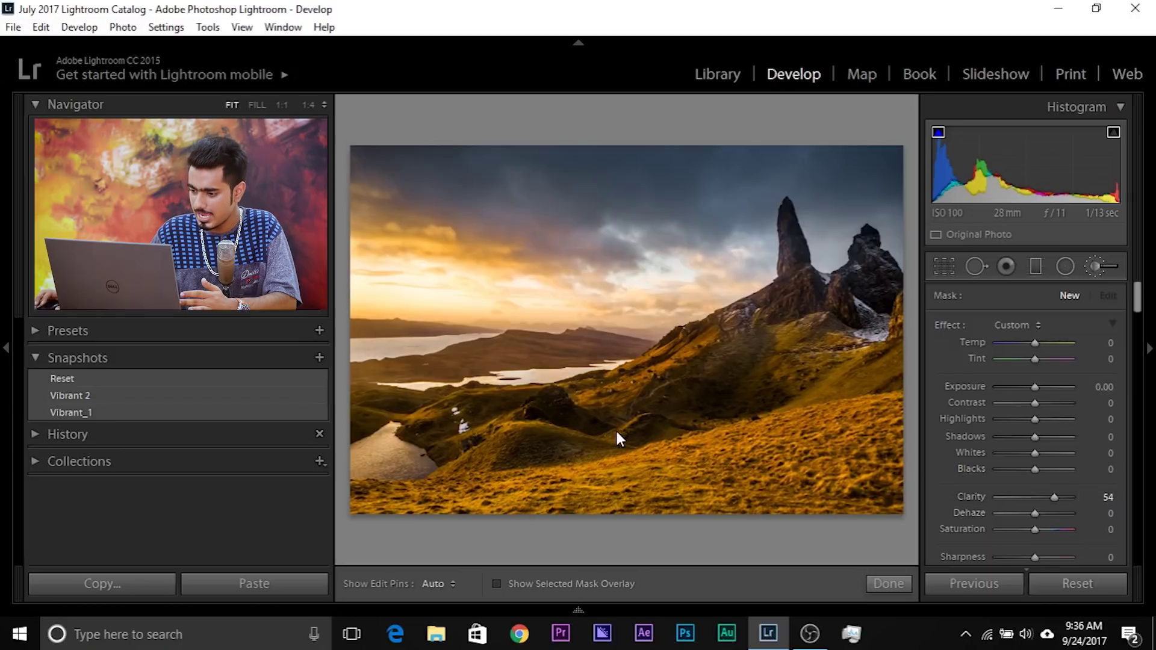
{"action": "key", "text": "h"}
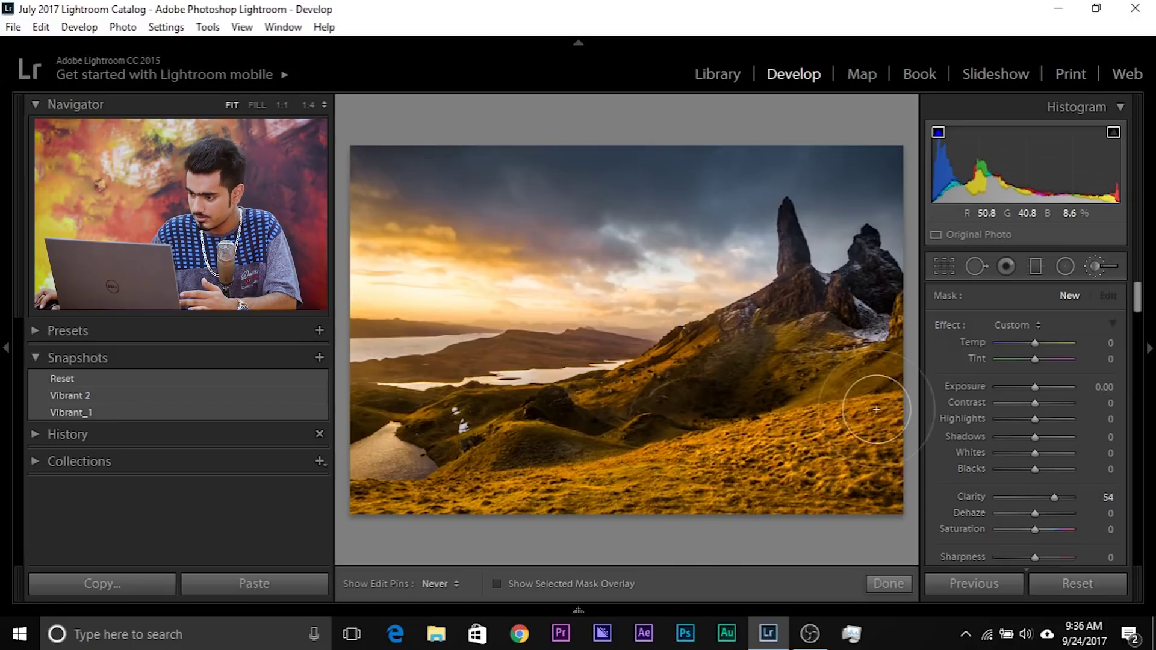
{"action": "key", "text": "h"}
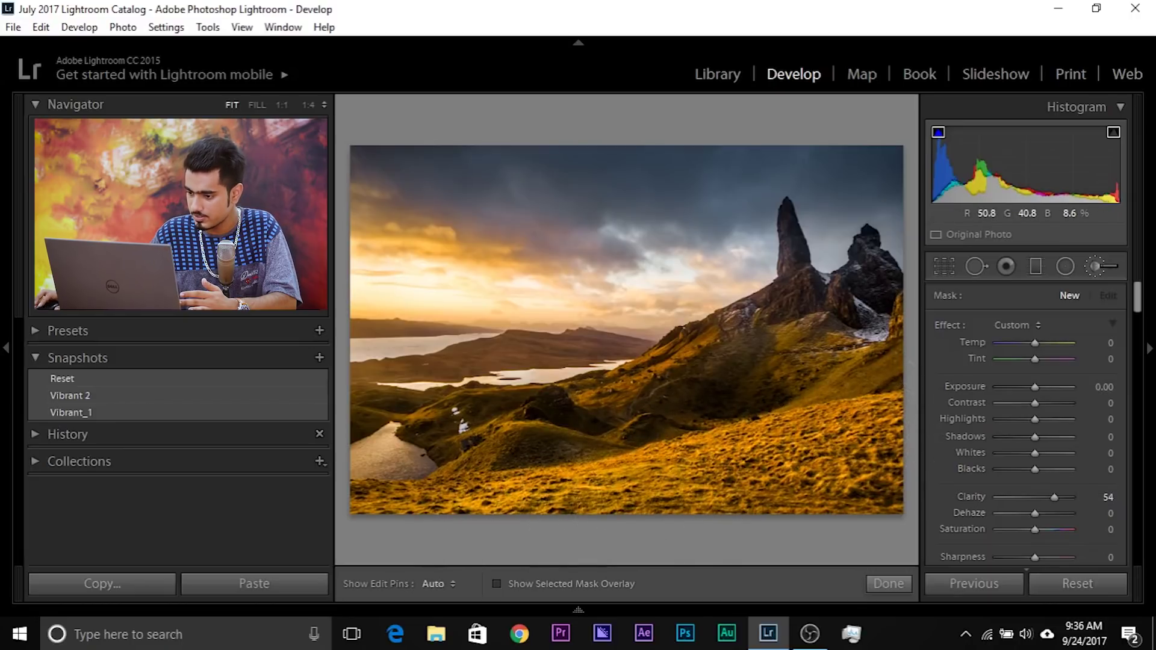
{"action": "left_click", "coordinate": [684, 394]}
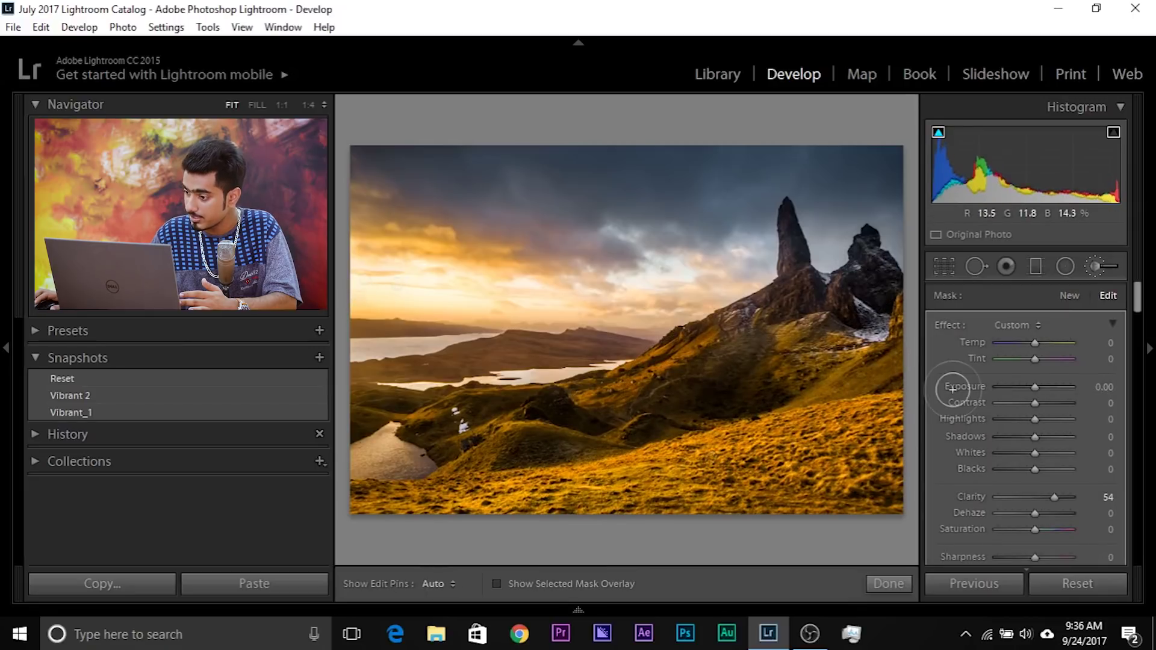
Extend the Clarity mask across the hills and up to the rock spire, varying the brush size between 8 and 14
{"action": "left_click_drag", "start_coordinate": [1138, 297], "coordinate": [1140, 319]}
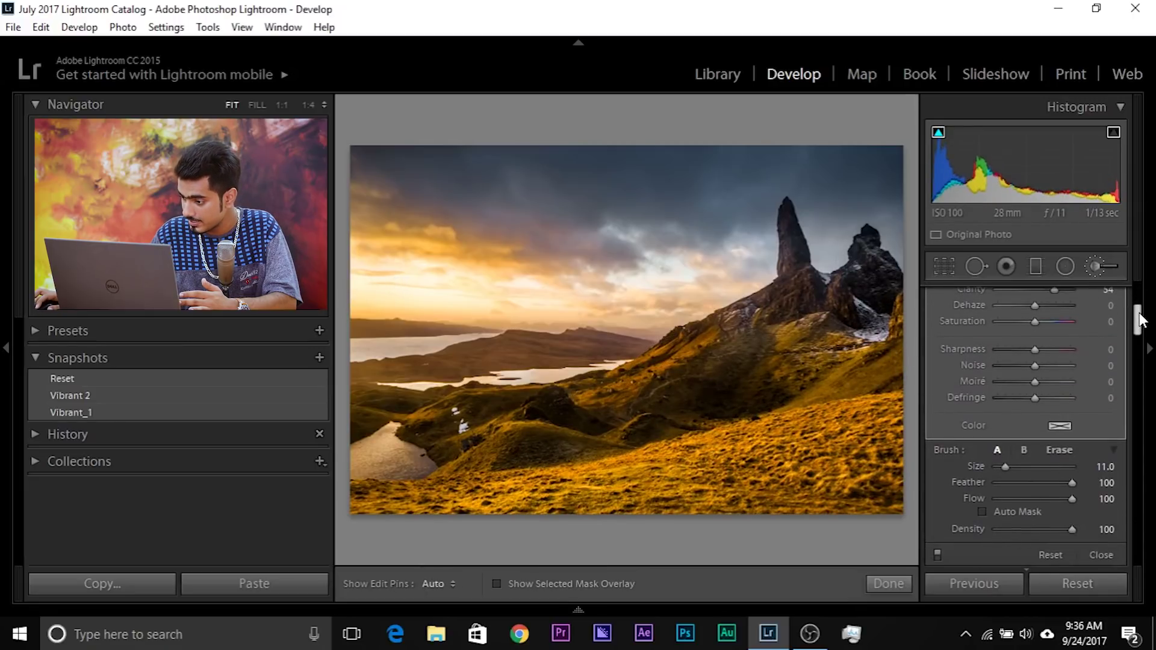
{"action": "key", "text": "h"}
{"action": "scroll", "coordinate": [701, 348], "scroll_direction": "down", "scroll_amount": 4}
{"action": "key", "text": "h"}
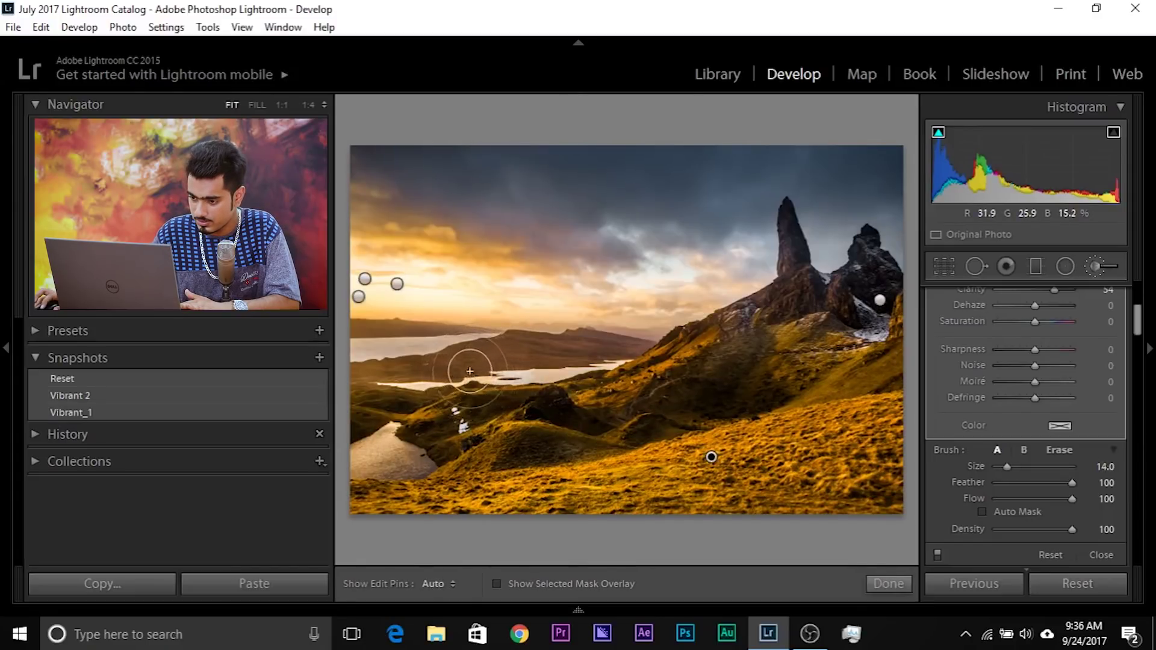
{"action": "scroll", "coordinate": [700, 368], "scroll_direction": "down", "scroll_amount": 2}
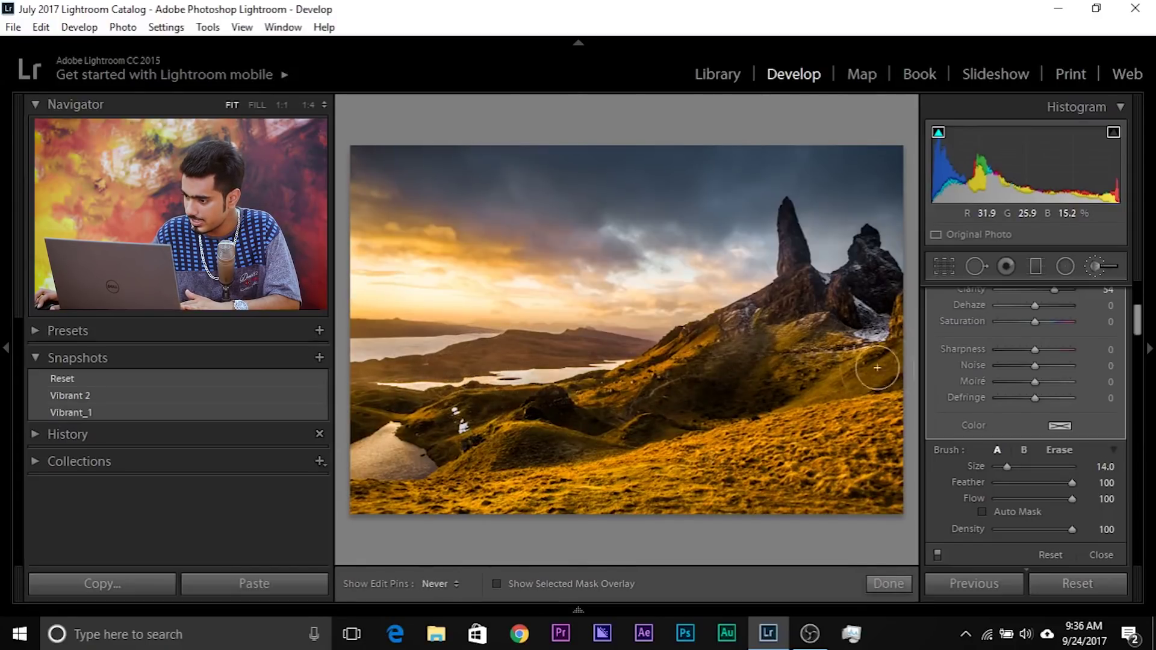
{"action": "key", "text": "bracketleft"}
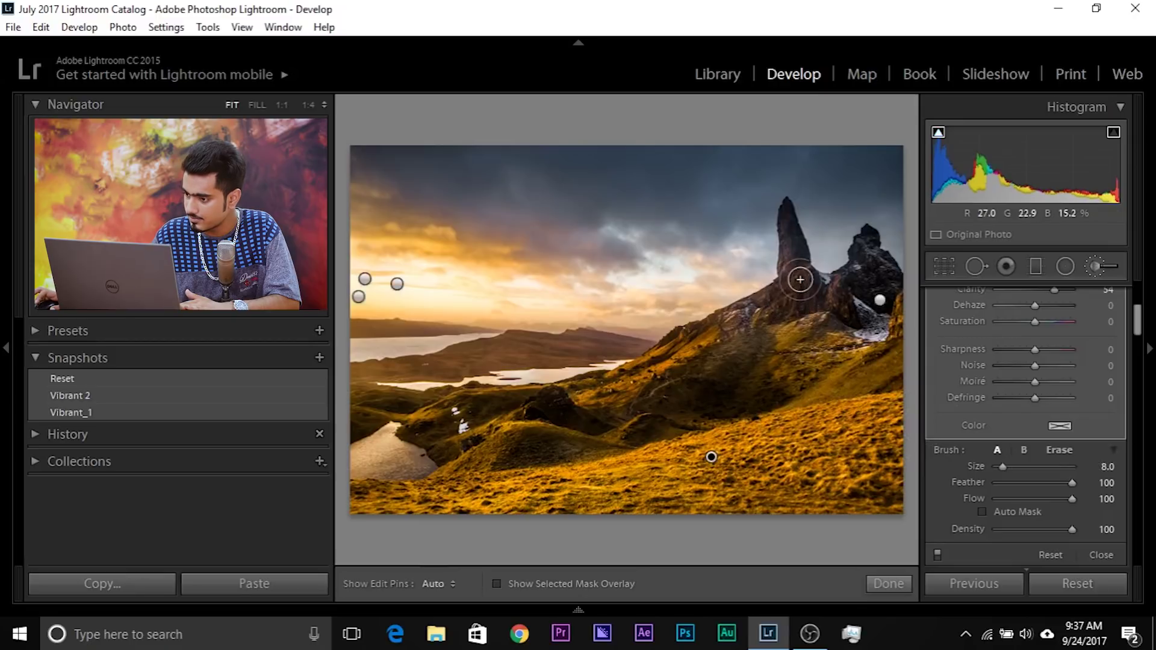
{"action": "mouse_move", "coordinate": [781, 288]}
{"action": "left_mouse_down"}
{"action": "mouse_move", "coordinate": [738, 306]}
{"action": "mouse_move", "coordinate": [759, 299]}
{"action": "mouse_move", "coordinate": [756, 301]}
{"action": "left_mouse_up"}
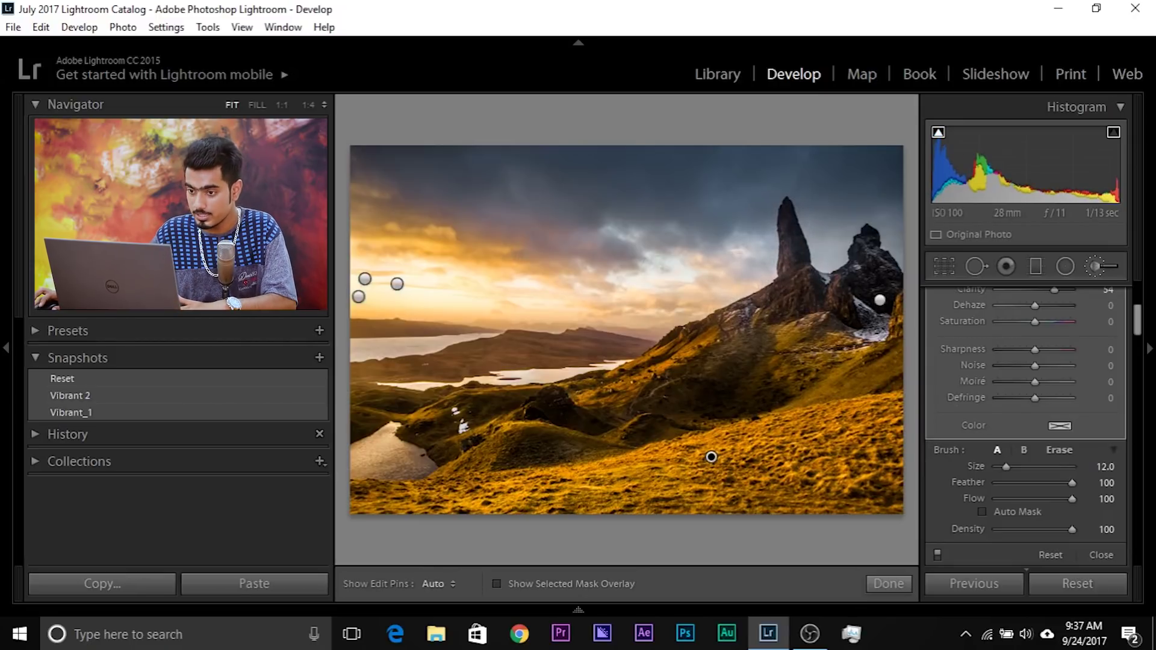
{"action": "left_click", "coordinate": [749, 279]}
{"action": "left_click", "coordinate": [768, 299]}
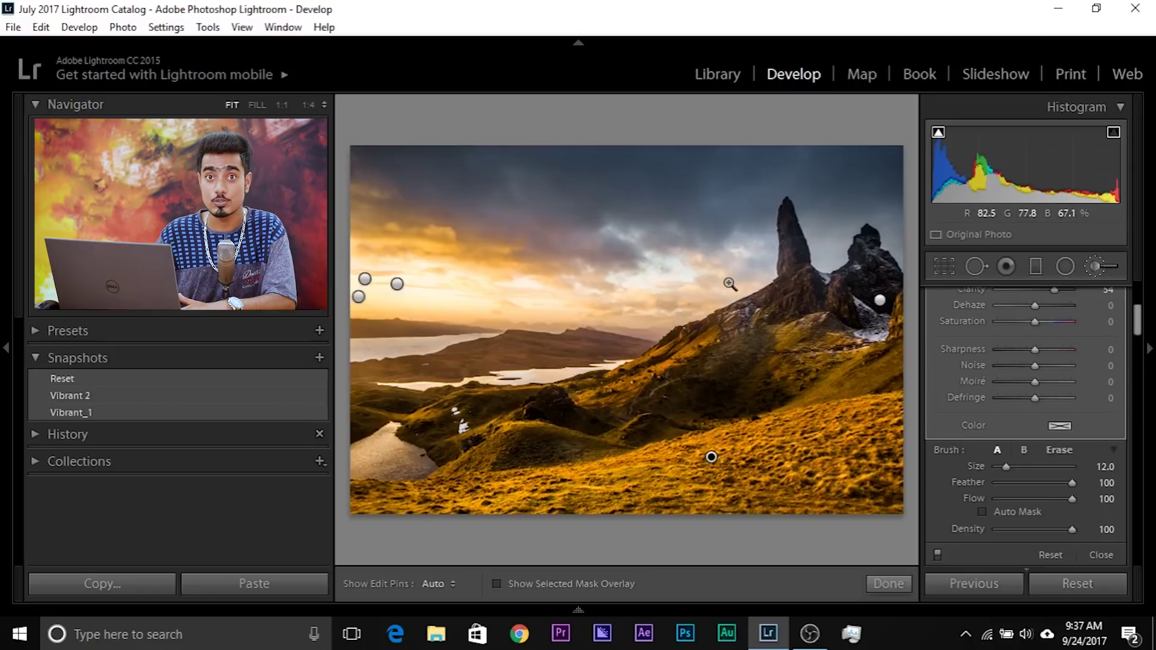
Try a Clarity brush stroke along the edge of the rock spire at 1:1 view and undo it
{"action": "left_click", "coordinate": [820, 285]}
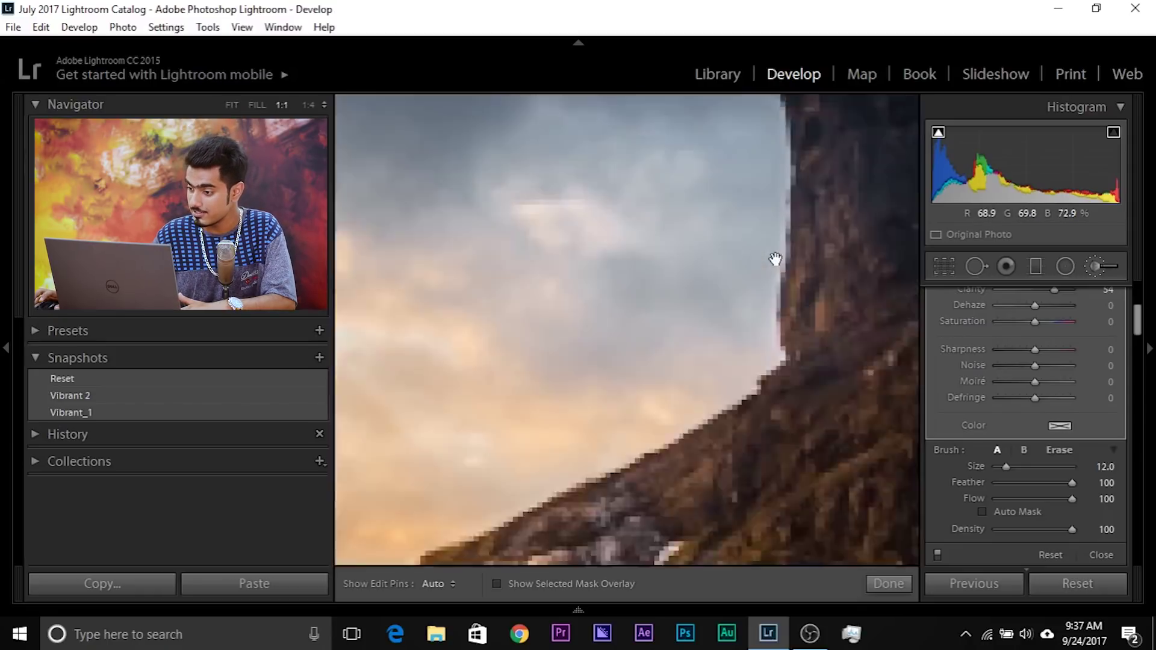
{"action": "scroll", "coordinate": [762, 356], "scroll_direction": "up", "scroll_amount": 3}
{"action": "key", "text": "h"}
{"action": "mouse_move", "coordinate": [761, 356]}
{"action": "left_mouse_down"}
{"action": "mouse_move", "coordinate": [775, 286]}
{"action": "mouse_move", "coordinate": [766, 363]}
{"action": "mouse_move", "coordinate": [801, 269]}
{"action": "mouse_move", "coordinate": [750, 420]}
{"action": "left_mouse_up"}
{"action": "key", "text": "h"}
{"action": "key", "text": "ctrl+z"}
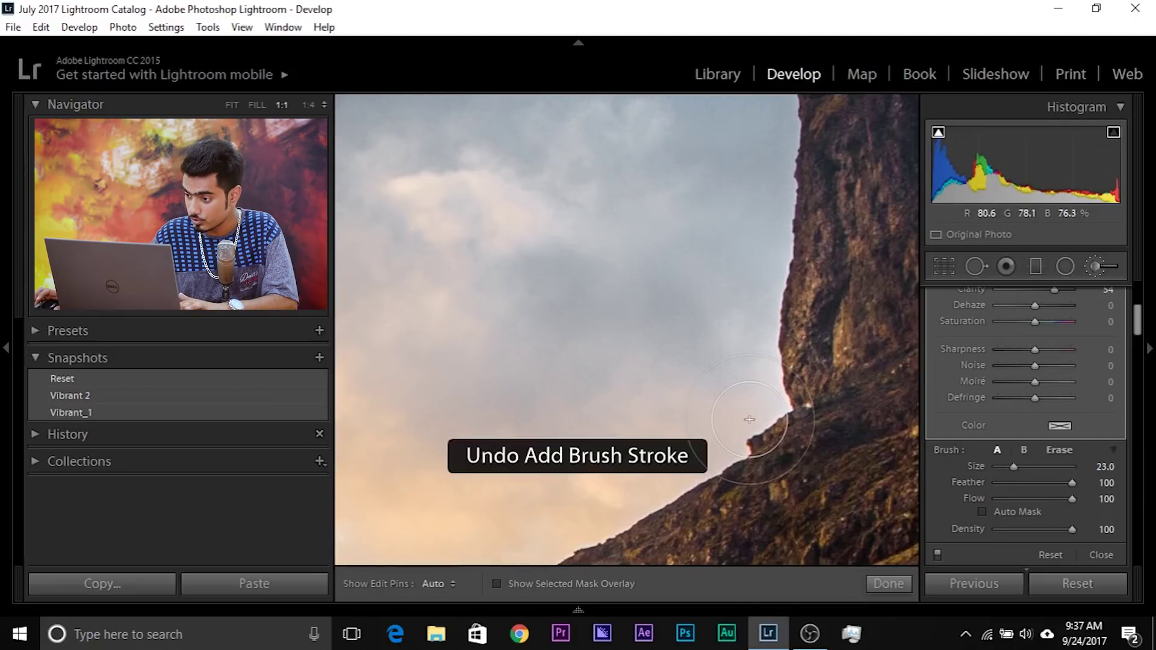
{"action": "scroll", "coordinate": [786, 400], "scroll_direction": "down", "scroll_amount": 1}
{"action": "left_click", "coordinate": [755, 390]}
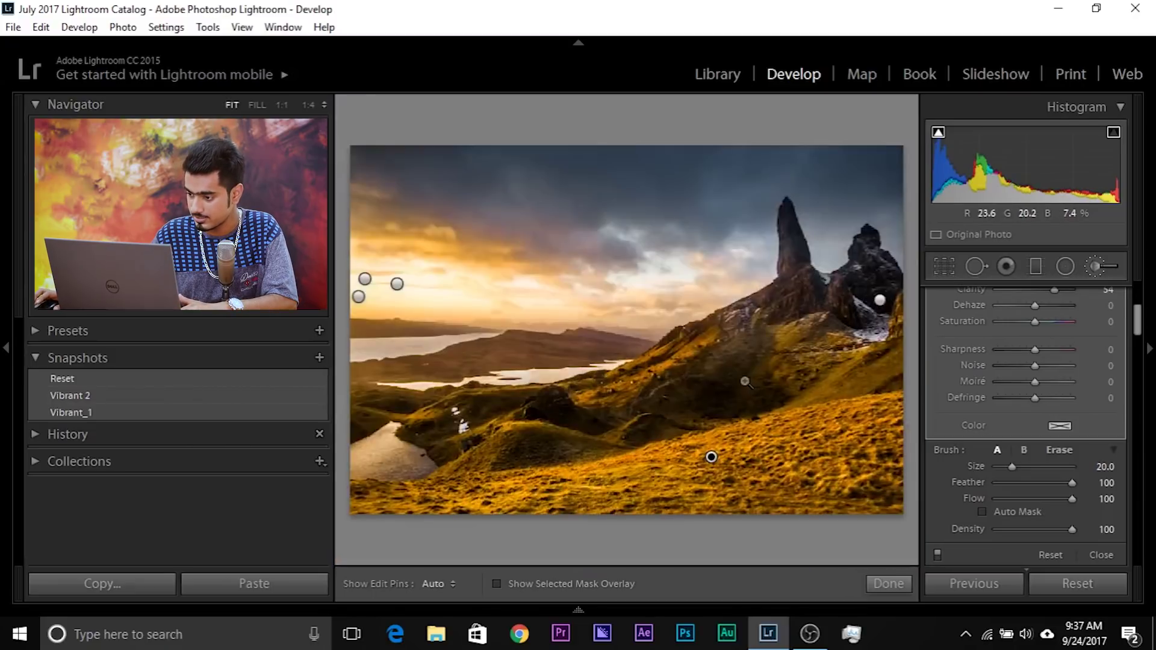
Paint the Clarity mask over the rocky slope and peaks with a smaller brush of about size 9
{"action": "scroll", "coordinate": [777, 325], "scroll_direction": "down", "scroll_amount": 3}
{"action": "key", "text": "h"}
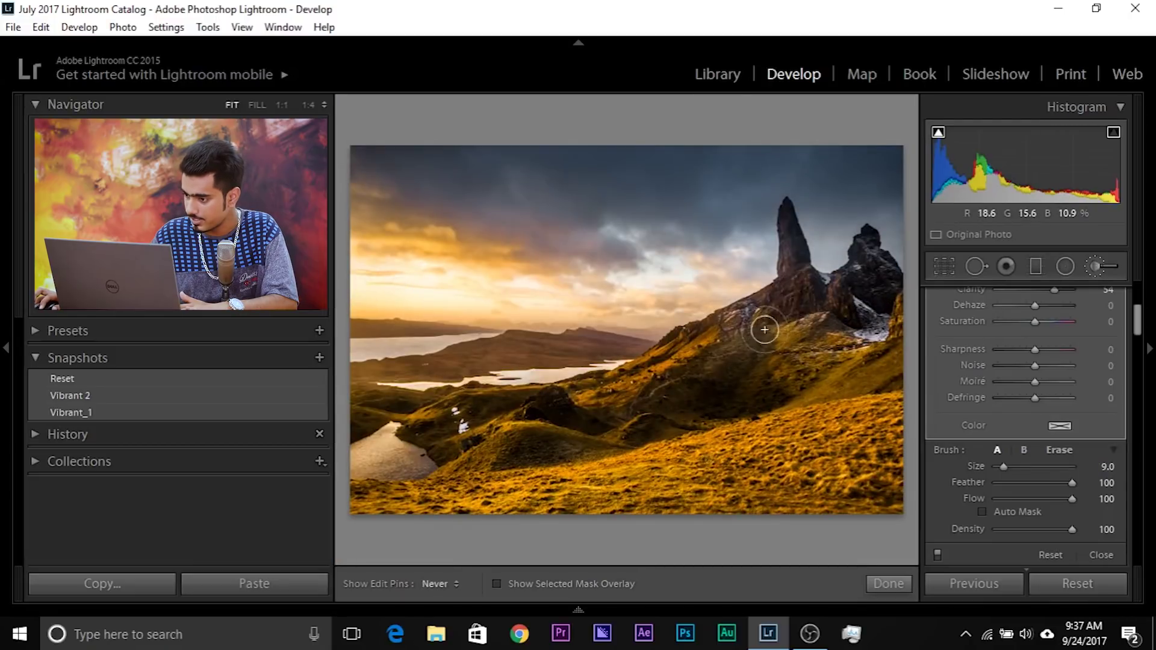
{"action": "scroll", "coordinate": [833, 305], "scroll_direction": "down", "scroll_amount": 1}
{"action": "key", "text": "h"}
Try Clarity at 100 on the landscape mask, settle on 70, and reset a trial Shadows change to 0
{"action": "scroll", "coordinate": [1063, 391], "scroll_direction": "up", "scroll_amount": 2}
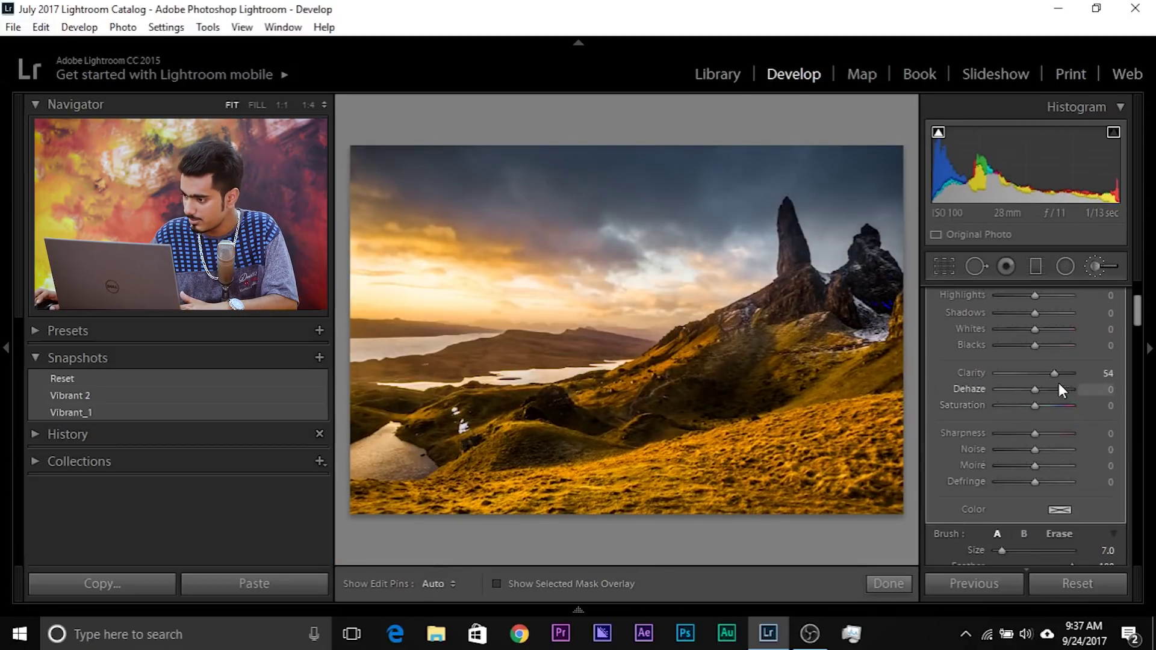
{"action": "left_click_drag", "start_coordinate": [1055, 373], "coordinate": [1101, 370]}
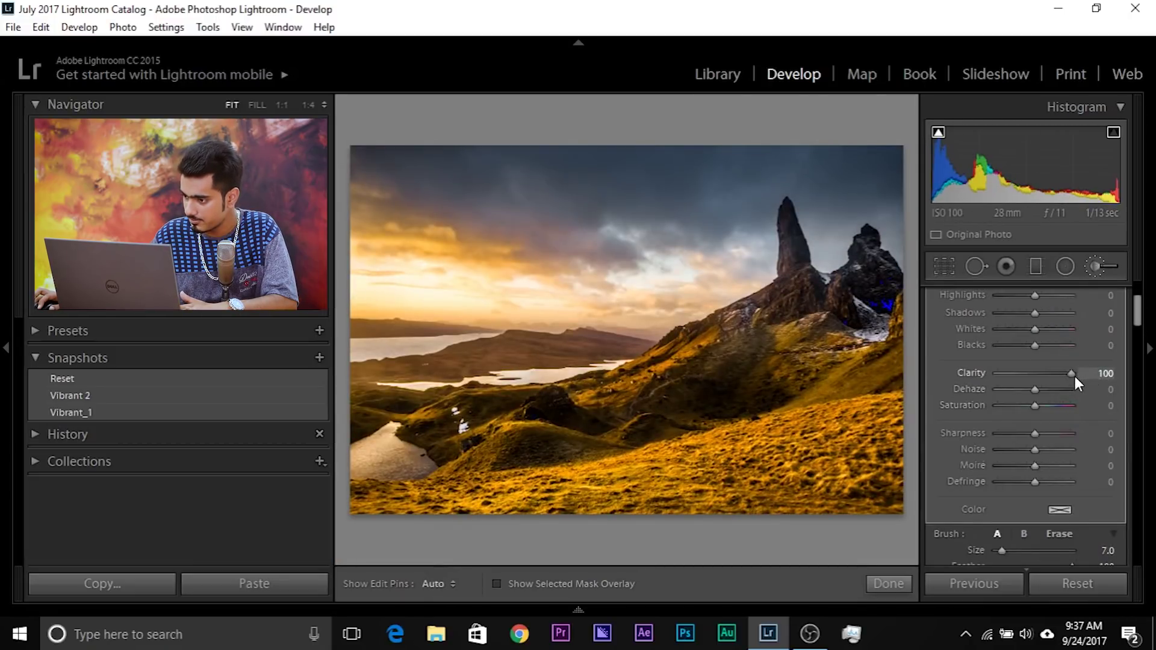
{"action": "scroll", "coordinate": [640, 413], "scroll_direction": "up", "scroll_amount": 4}
{"action": "key", "text": "h"}
{"action": "scroll", "coordinate": [481, 356], "scroll_direction": "down", "scroll_amount": 3}
{"action": "left_click_drag", "start_coordinate": [1071, 374], "coordinate": [1061, 375]}
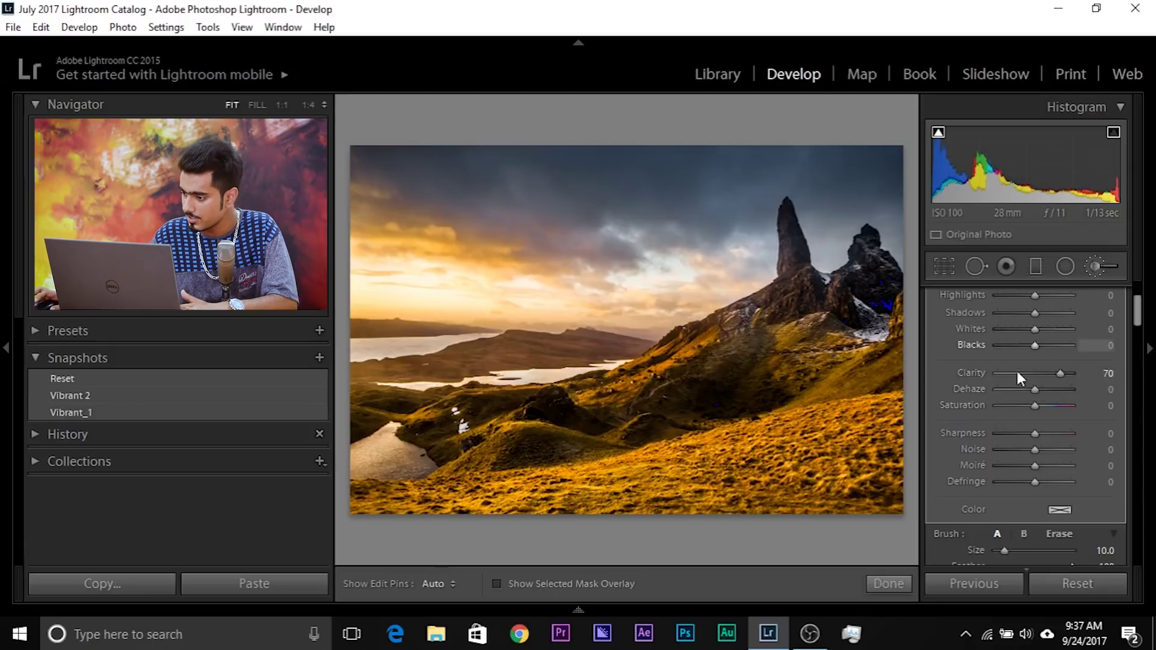
{"action": "mouse_move", "coordinate": [1035, 313]}
{"action": "left_mouse_down"}
{"action": "mouse_move", "coordinate": [1053, 313]}
{"action": "mouse_move", "coordinate": [1032, 313]}
{"action": "left_mouse_up"}
{"action": "double_click", "coordinate": [951, 315]}
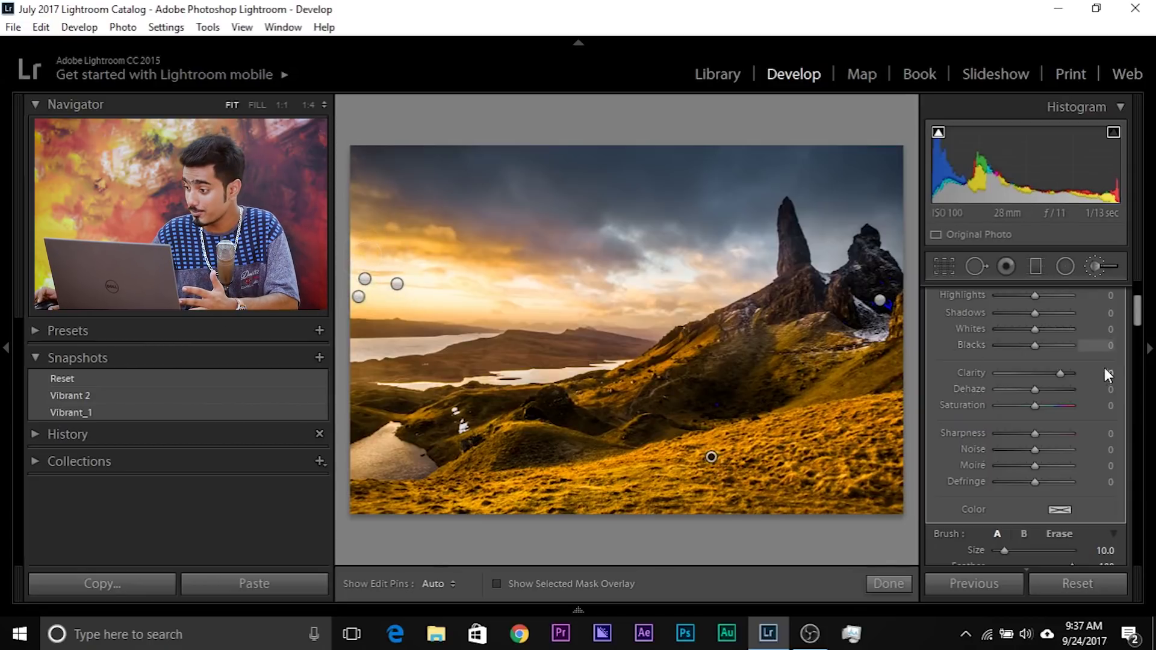
{"action": "scroll", "coordinate": [1105, 368], "scroll_direction": "up", "scroll_amount": 3}
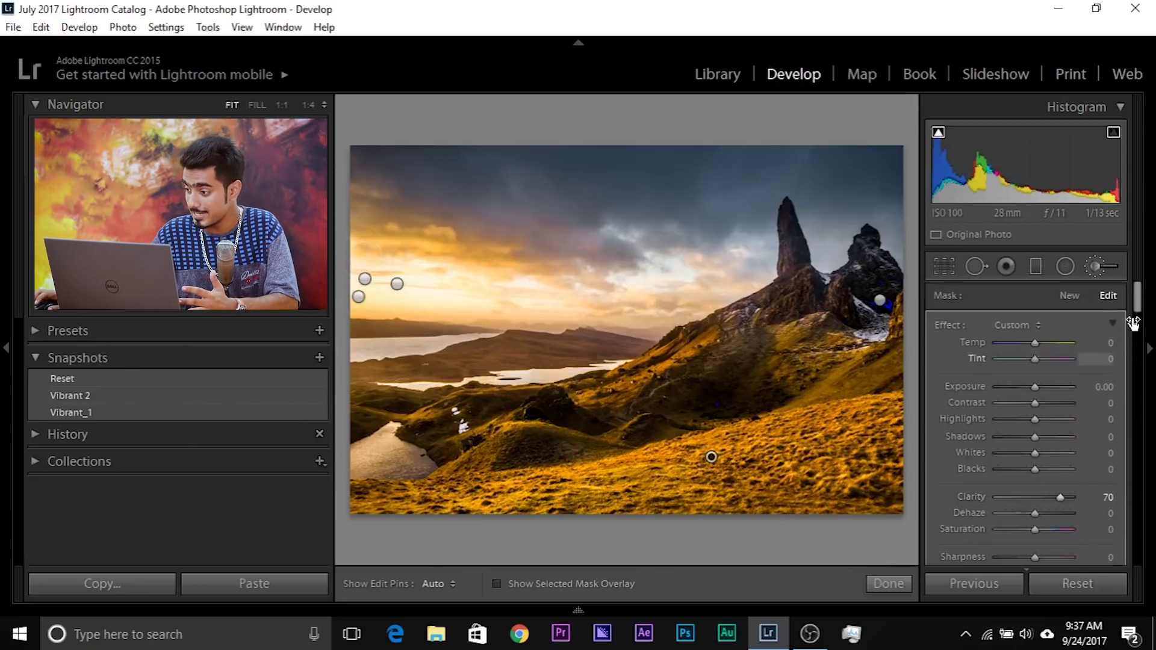
Add a new brush adjustment with Exposure 0.78, dab it with a large brush on the bright sky by the horizon, and raise its Temp to about 33
{"action": "left_click", "coordinate": [1069, 295]}
{"action": "left_click_drag", "start_coordinate": [1038, 388], "coordinate": [1043, 386]}
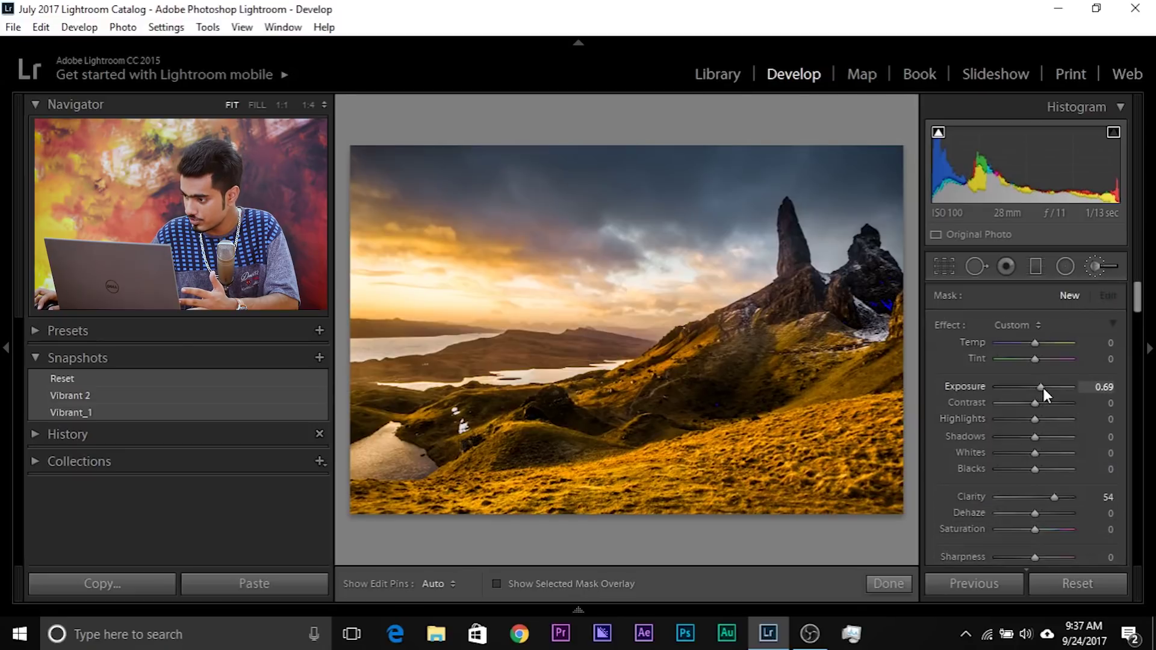
{"action": "scroll", "coordinate": [468, 287], "scroll_direction": "up", "scroll_amount": 5}
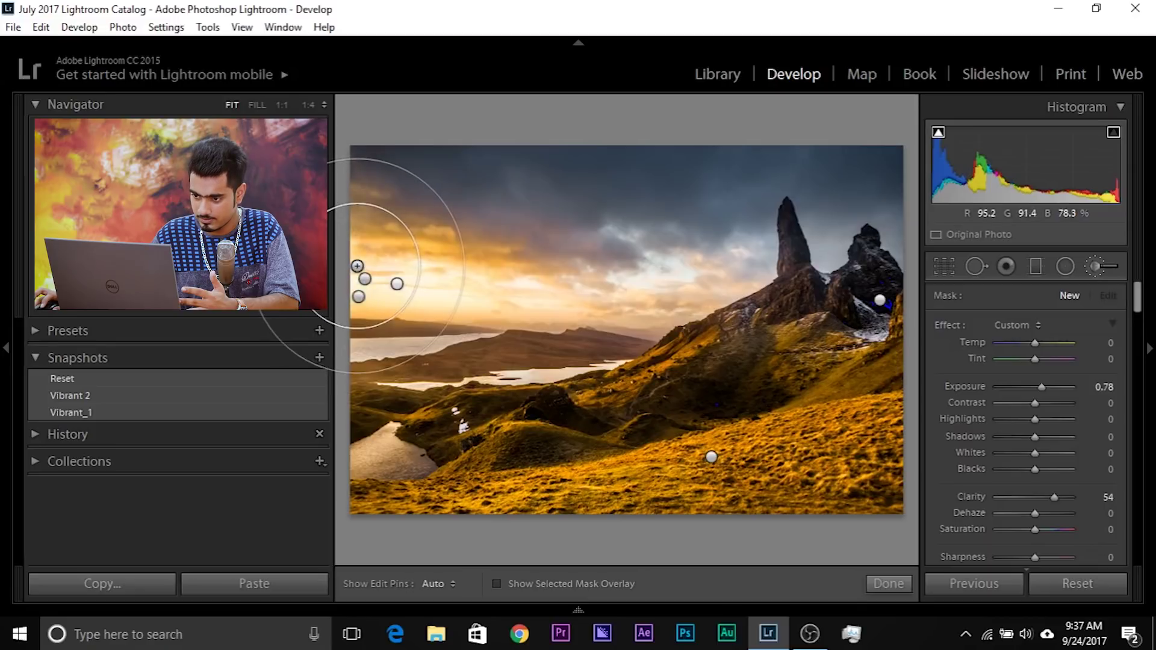
{"action": "left_click", "coordinate": [356, 265]}
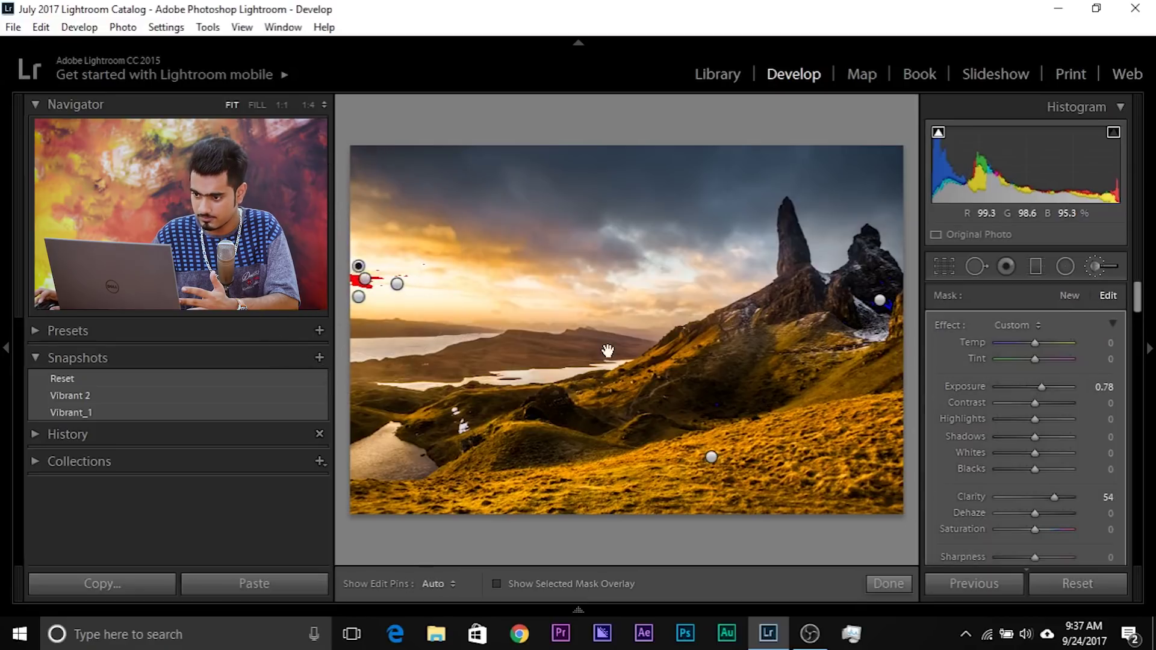
{"action": "left_click", "coordinate": [359, 280]}
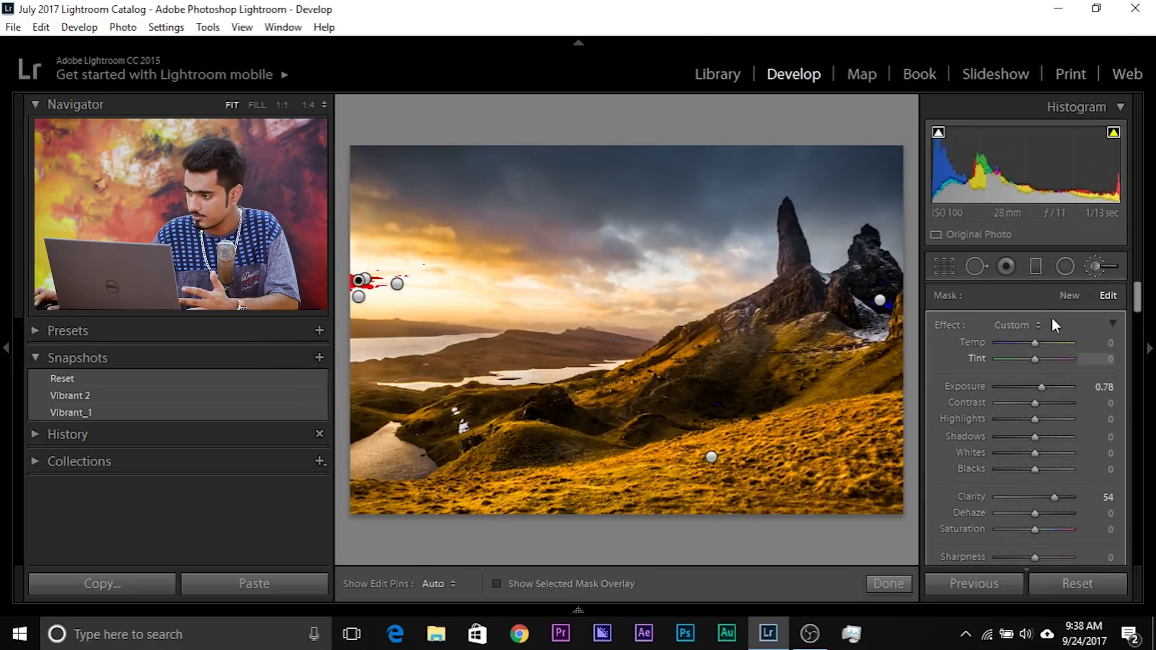
{"action": "left_click_drag", "start_coordinate": [1034, 343], "coordinate": [1046, 342]}
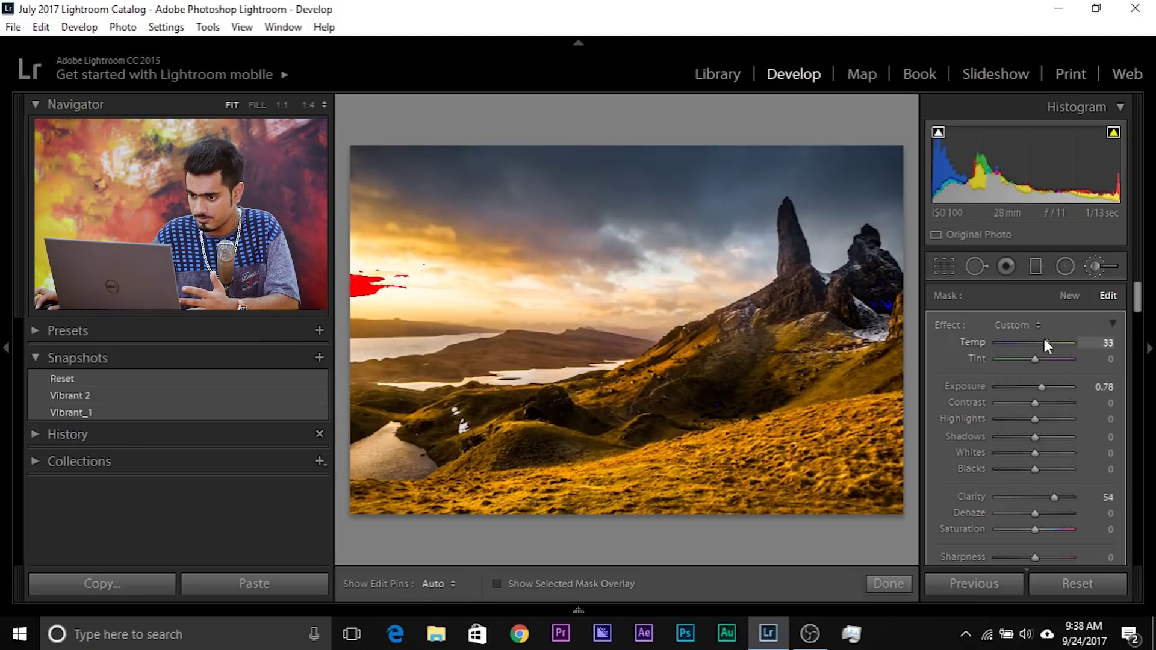
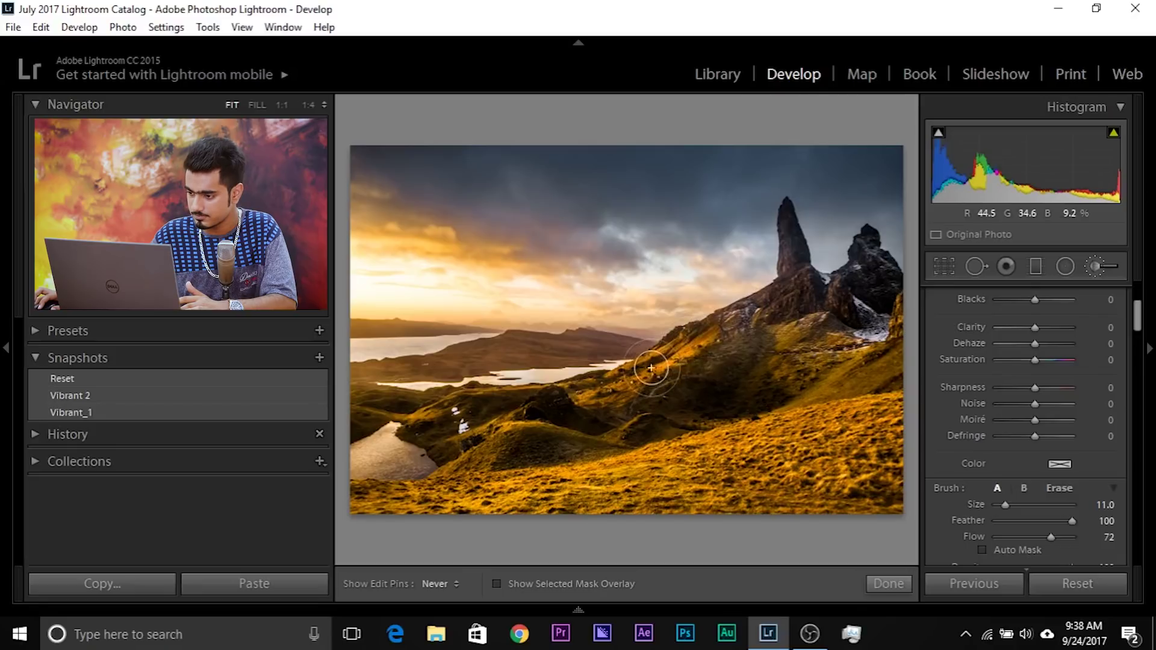
Set the brush Flow to 100 and paint the warm brightening mask over the grassy hillside with brush sizes 11 to 13
{"action": "key", "text": "bracketleft"}
{"action": "key", "text": "bracketright"}
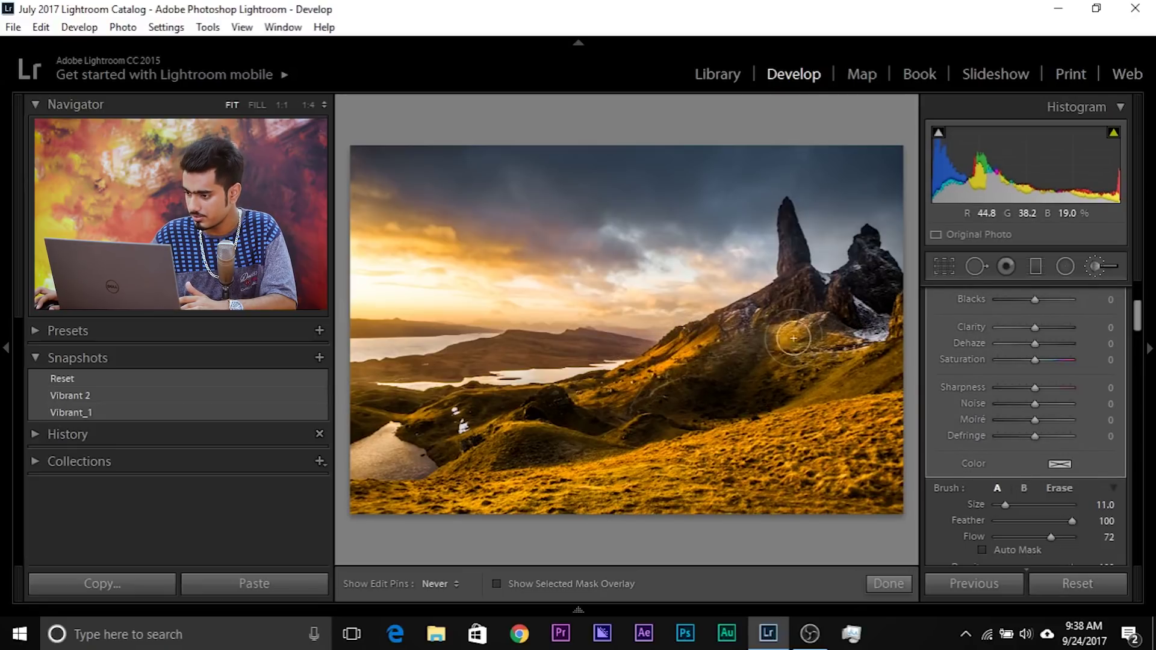
{"action": "left_click_drag", "start_coordinate": [1051, 536], "coordinate": [1071, 536]}
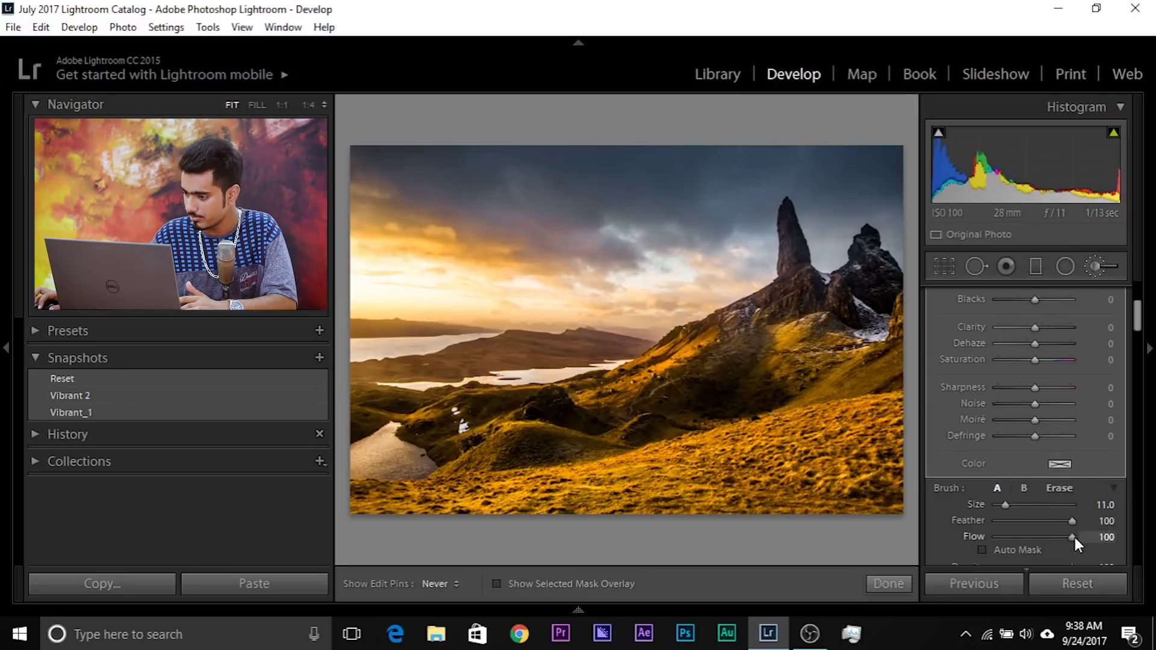
{"action": "key", "text": "bracketright"}
{"action": "key", "text": "bracketright"}
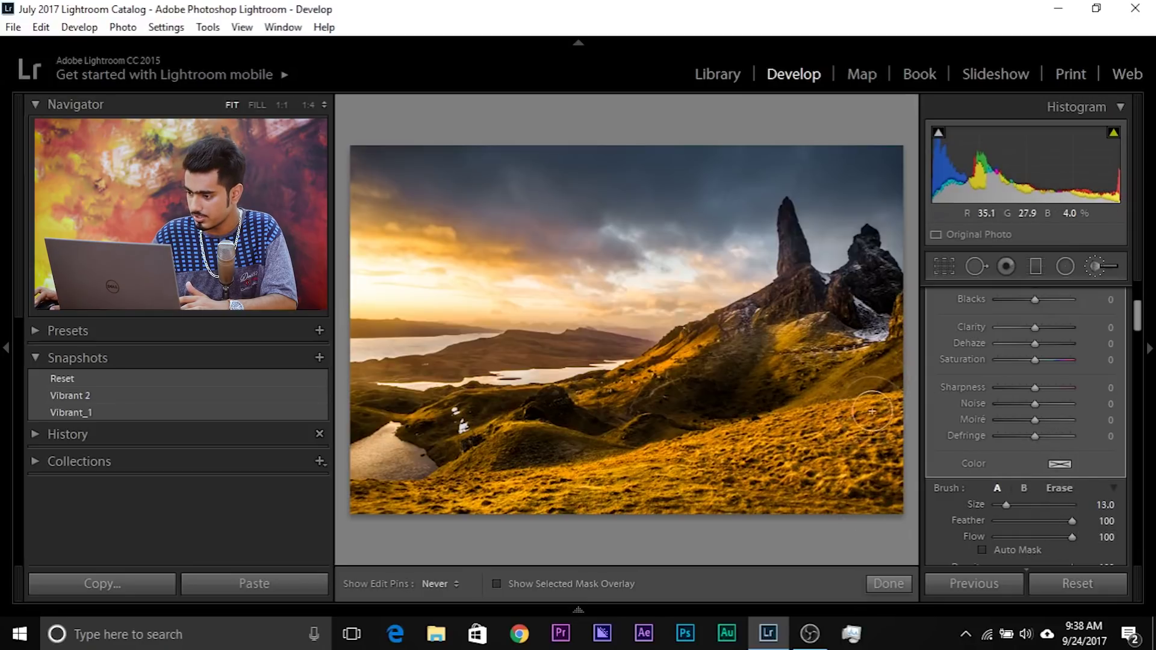
Paint the brightening mask along the shore of the small lake with a smaller brush of size 7 to 9
{"action": "key", "text": "bracketleft"}
{"action": "key", "text": "bracketleft"}
{"action": "key", "text": "bracketleft"}
{"action": "key", "text": "bracketleft"}
{"action": "key", "text": "bracketleft"}
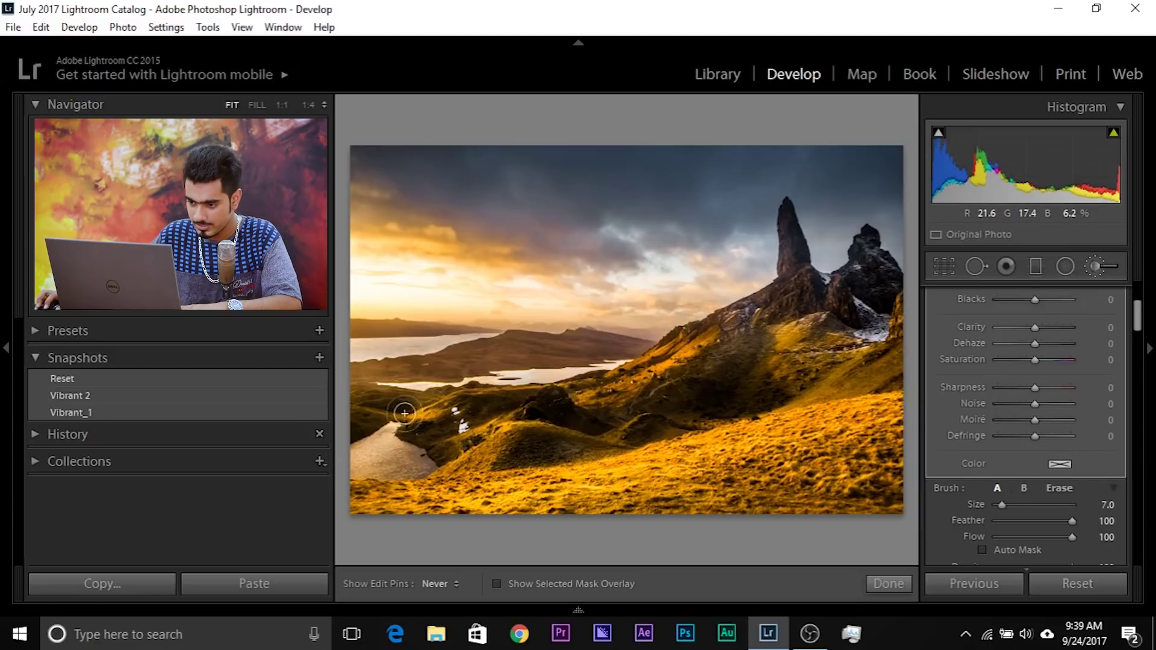
{"action": "key", "text": "bracketright"}
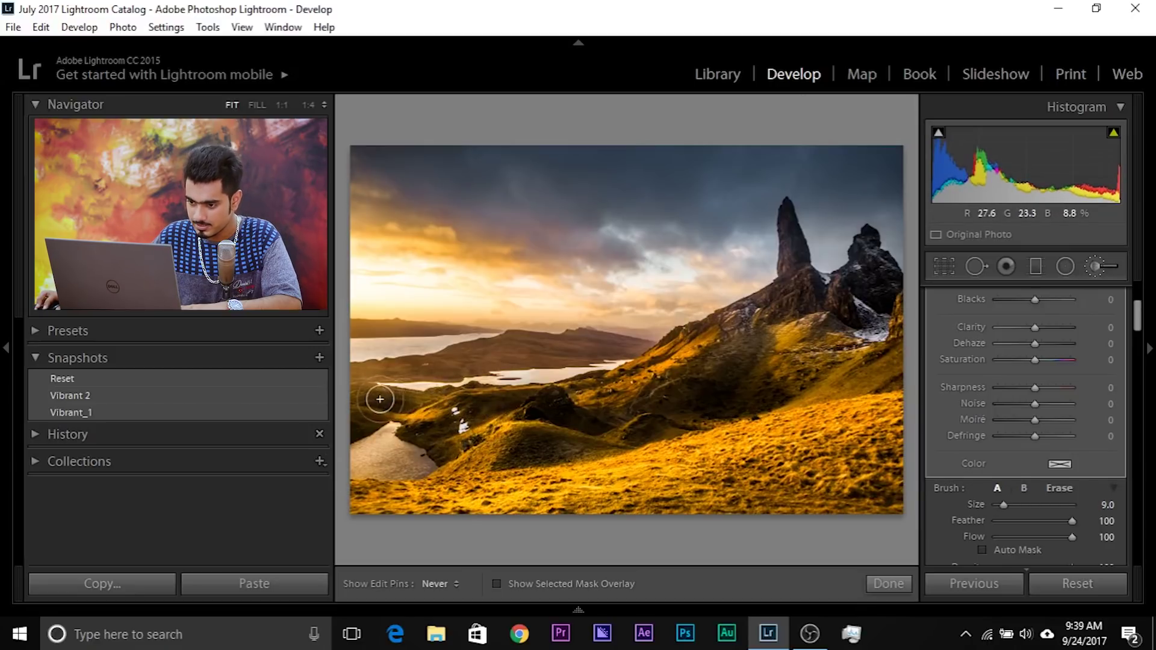
Extend the brightening mask over the lake and the surrounding low hills, using larger brush sizes between 19 and 26
{"action": "key", "text": "bracketright"}
{"action": "key", "text": "bracketright"}
{"action": "key", "text": "bracketright"}
{"action": "key", "text": "bracketright"}
{"action": "key", "text": "bracketright"}
{"action": "key", "text": "bracketright"}
{"action": "key", "text": "bracketright"}
{"action": "key", "text": "bracketright"}
{"action": "key", "text": "bracketright"}
{"action": "key", "text": "bracketright"}
{"action": "key", "text": "bracketright"}
{"action": "key", "text": "bracketright"}
{"action": "key", "text": "bracketright"}
{"action": "key", "text": "bracketright"}
{"action": "key", "text": "bracketright"}
{"action": "key", "text": "bracketright"}
{"action": "key", "text": "bracketright"}
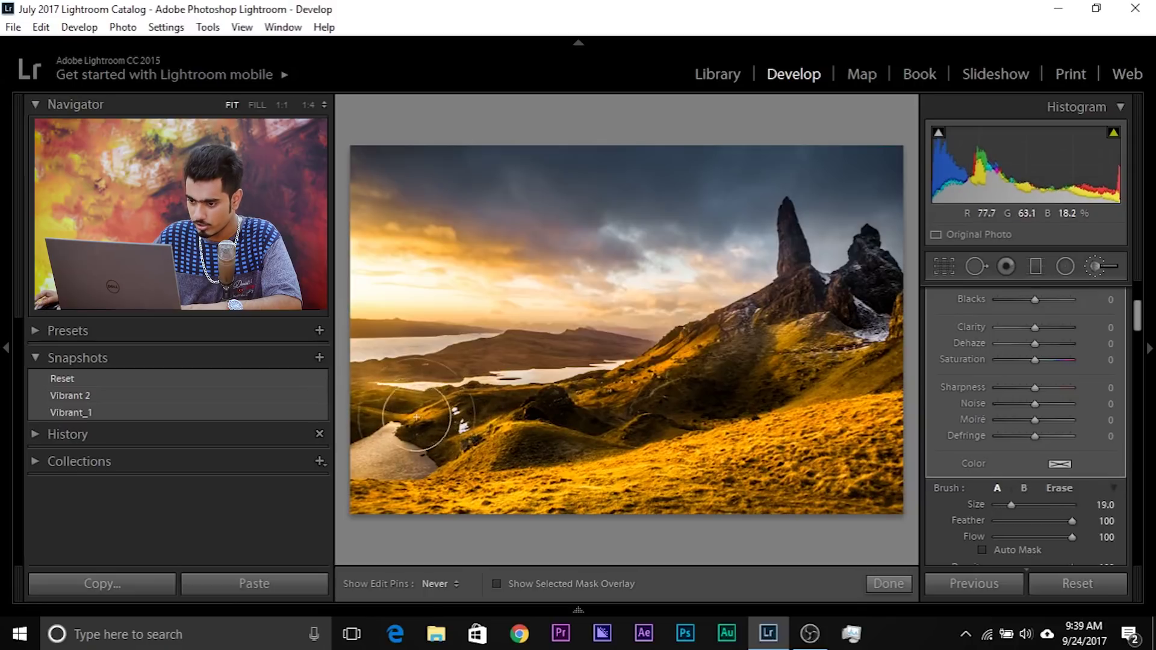
{"action": "key", "text": "bracketleft"}
{"action": "key", "text": "bracketleft"}
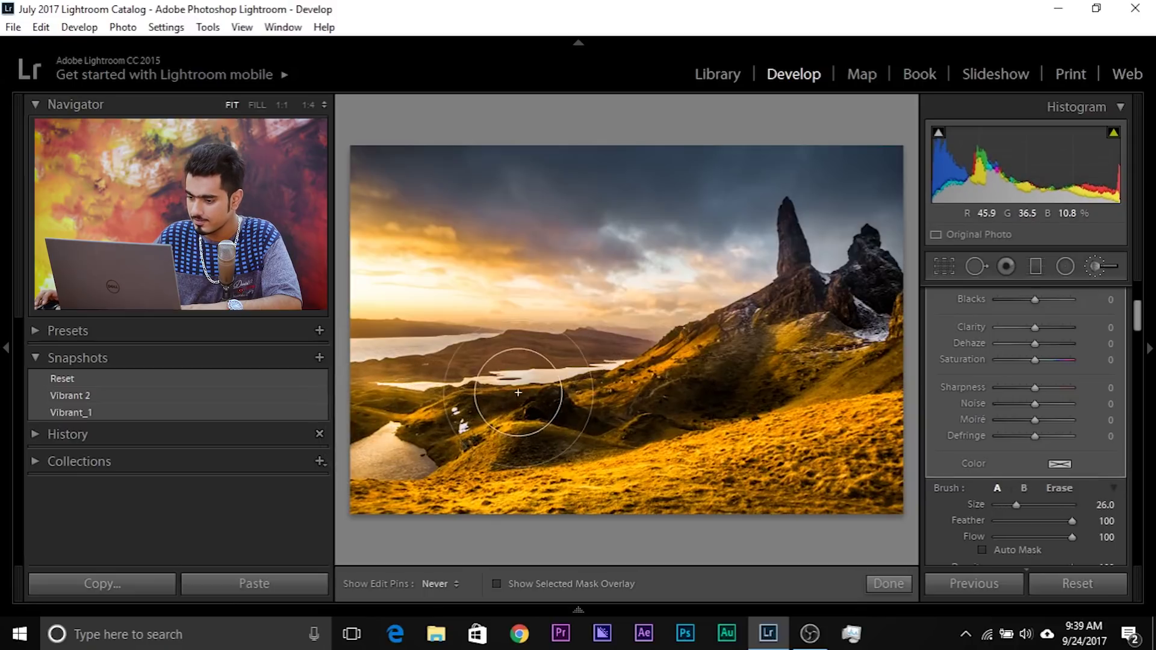
Continue the brightening mask over the slope below the peaks and the central hills, reducing the brush size from 15 to 7
{"action": "key", "text": "bracketleft"}
{"action": "key", "text": "bracketleft"}
{"action": "key", "text": "bracketleft"}
{"action": "key", "text": "bracketleft"}
{"action": "key", "text": "bracketleft"}
{"action": "key", "text": "bracketleft"}
{"action": "key", "text": "bracketleft"}
{"action": "key", "text": "bracketleft"}
{"action": "key", "text": "bracketleft"}
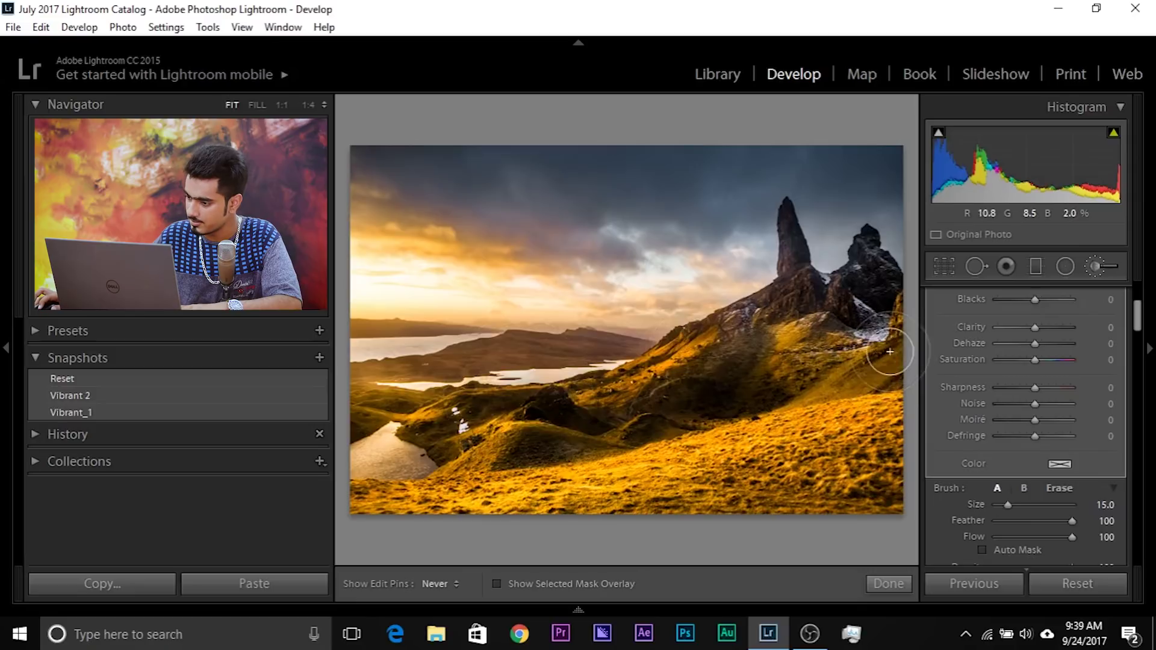
{"action": "key", "text": "bracketleft"}
{"action": "key", "text": "bracketleft"}
{"action": "key", "text": "bracketleft"}
{"action": "key", "text": "bracketleft"}
{"action": "key", "text": "bracketleft"}
{"action": "key", "text": "bracketleft"}
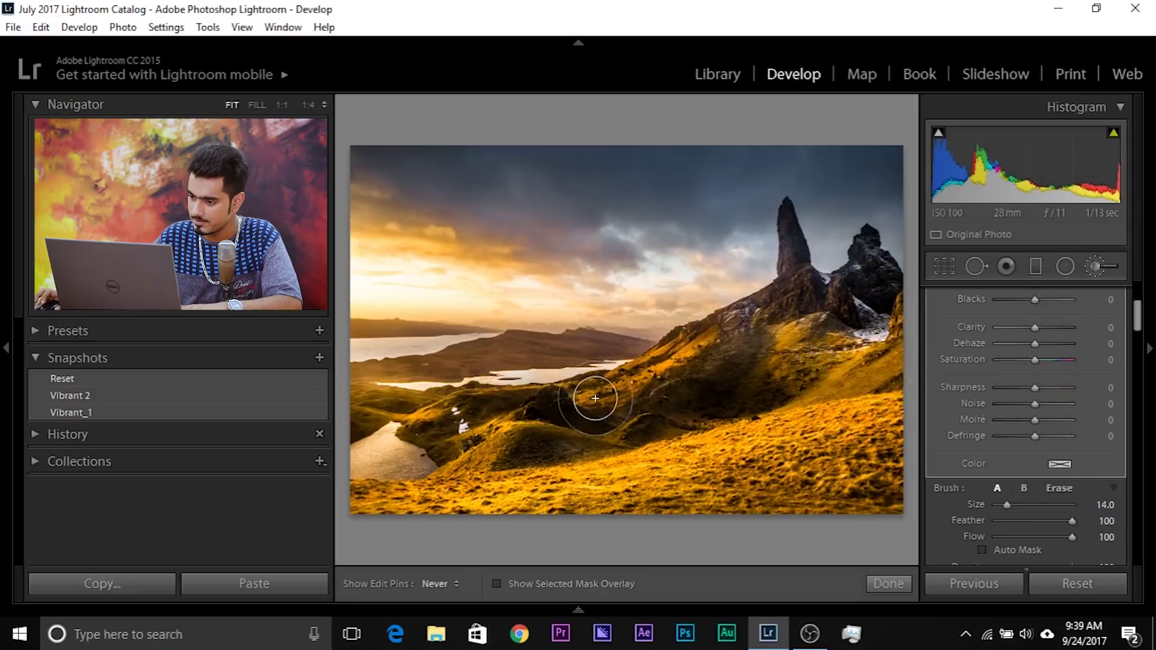
{"action": "key", "text": "bracketleft"}
{"action": "key", "text": "bracketleft"}
{"action": "key", "text": "bracketleft"}
{"action": "key", "text": "bracketleft"}
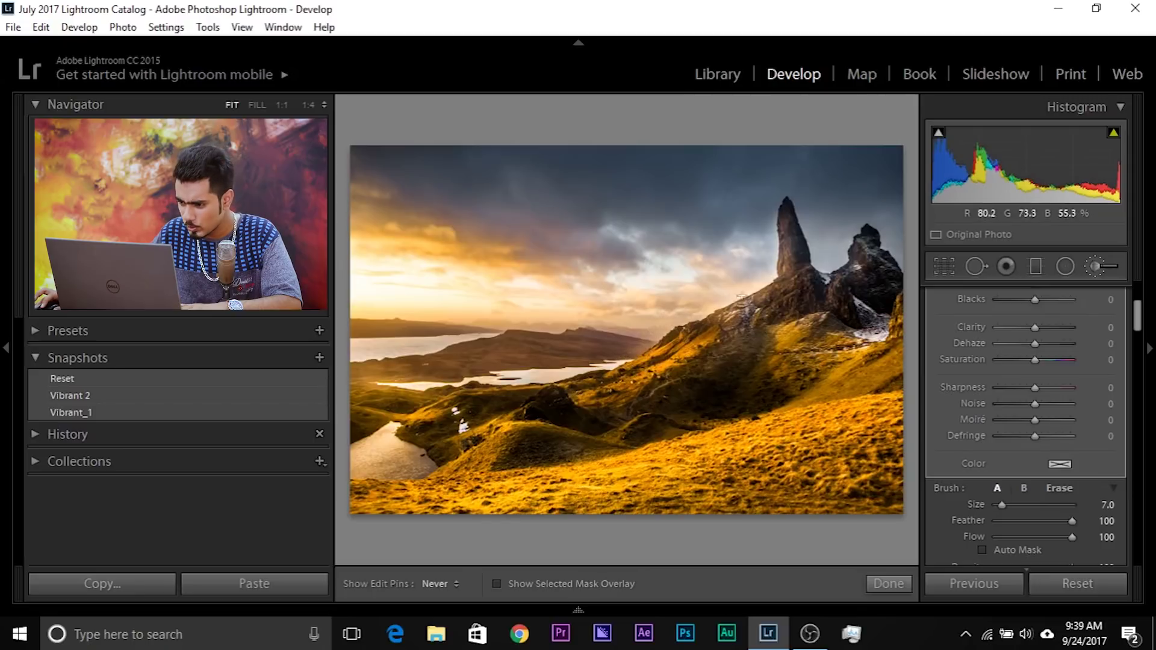
Erase mask spill from the sky along the ridge and around the rock spire at 1:4 view, with eraser sizes 9 to 5
{"action": "left_click", "coordinate": [684, 326]}
{"action": "left_click_drag", "start_coordinate": [681, 326], "coordinate": [713, 308]}
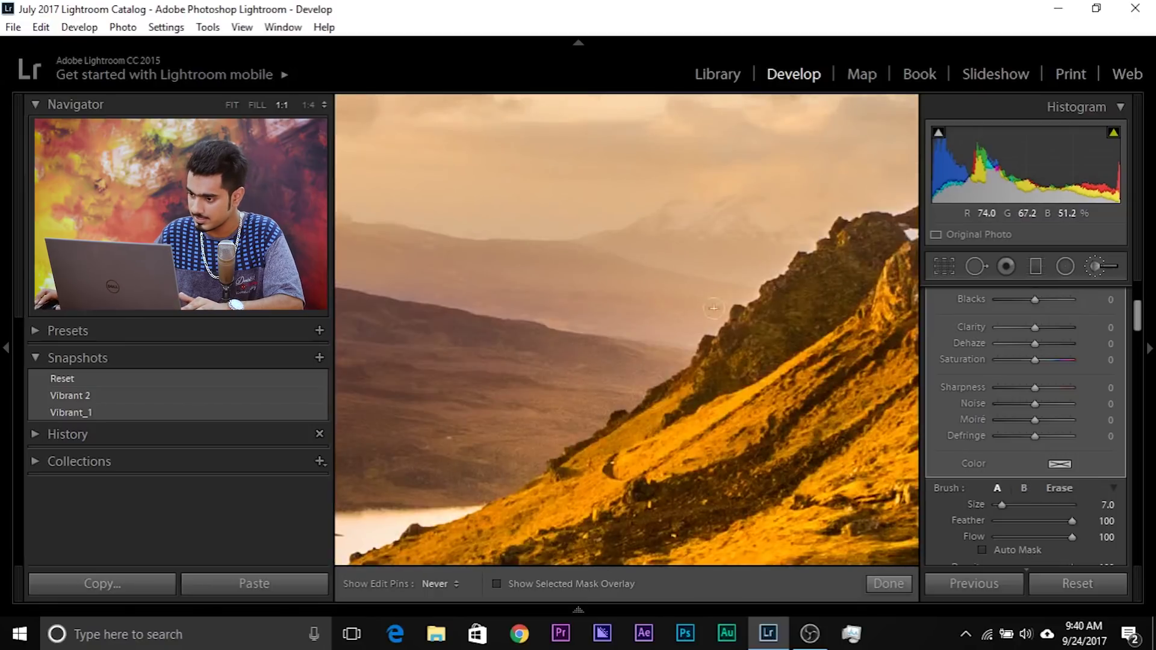
{"action": "left_click", "coordinate": [313, 111]}
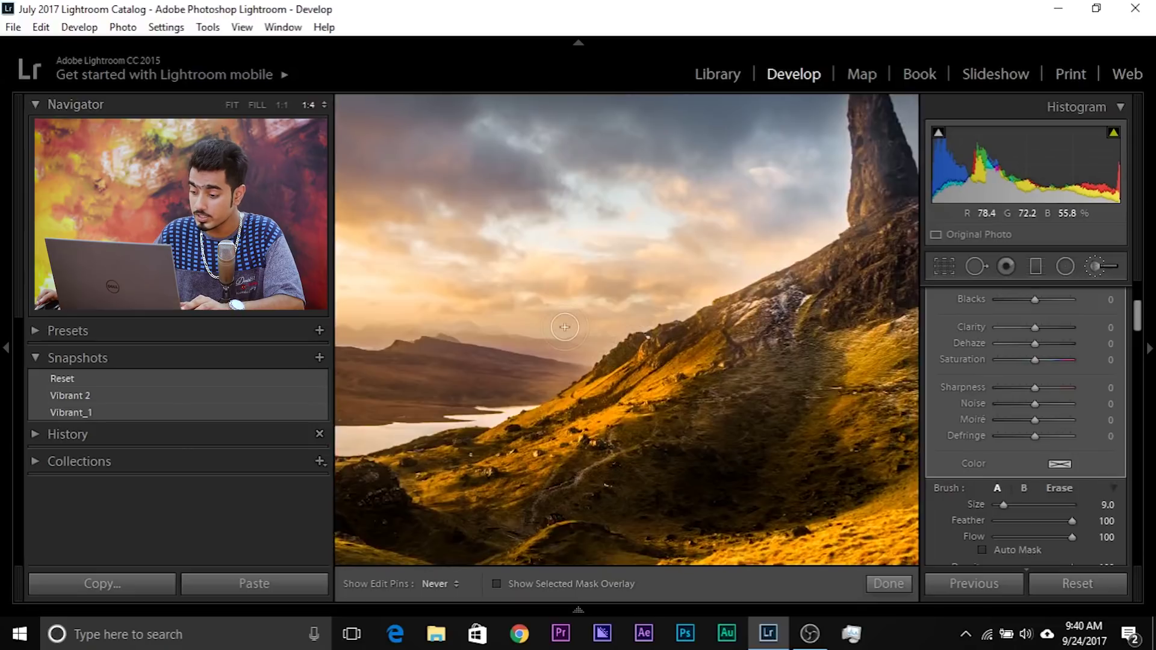
{"action": "key", "text": "alt"}
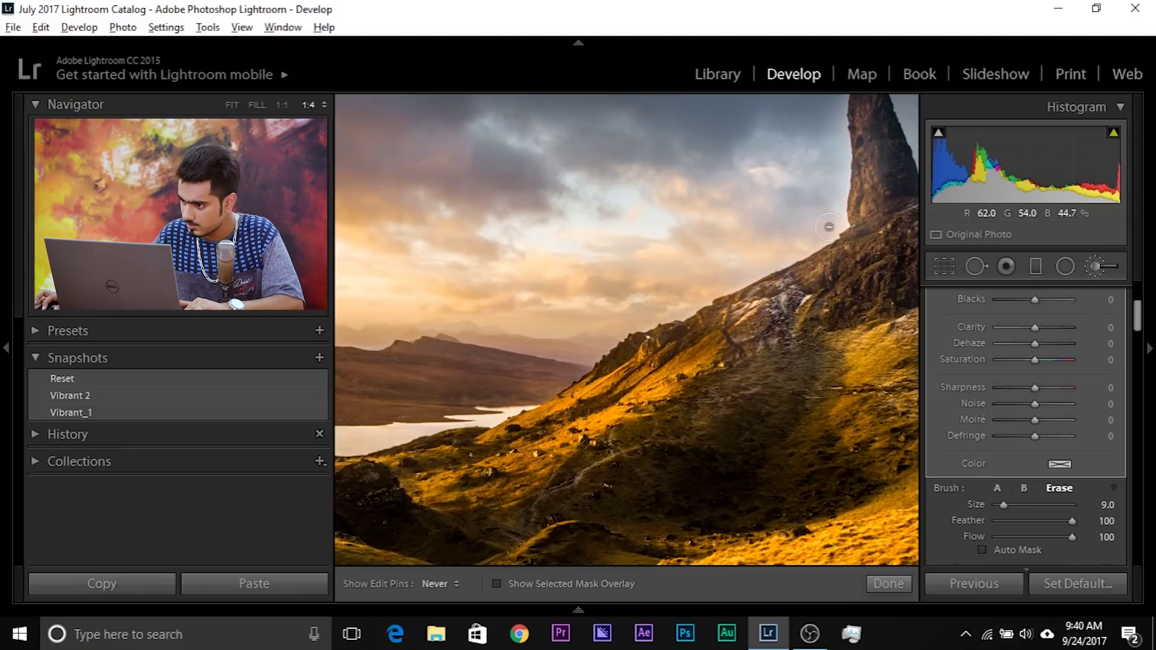
{"action": "mouse_move", "coordinate": [746, 243]}
{"action": "left_mouse_down"}
{"action": "mouse_move", "coordinate": [790, 214]}
{"action": "mouse_move", "coordinate": [671, 331]}
{"action": "left_mouse_up"}
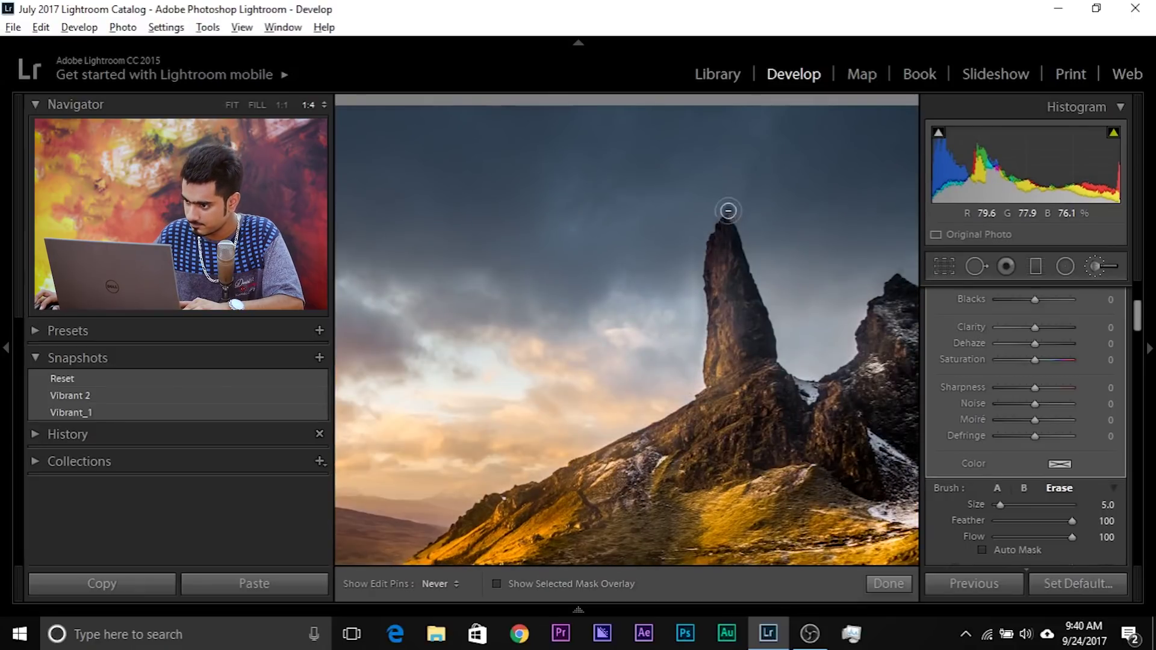
{"action": "scroll", "coordinate": [444, 459], "scroll_direction": "up", "scroll_amount": 3}
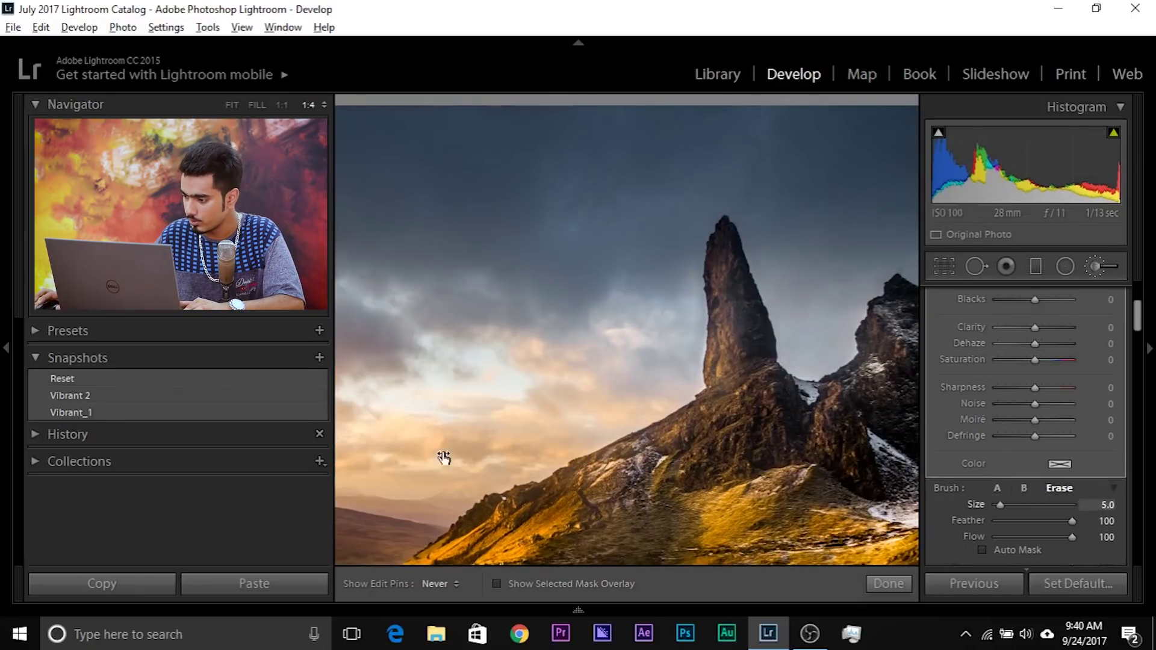
{"action": "mouse_move", "coordinate": [687, 366]}
{"action": "left_mouse_down"}
{"action": "mouse_move", "coordinate": [550, 374]}
{"action": "mouse_move", "coordinate": [773, 317]}
{"action": "left_mouse_up"}
{"action": "key", "text": "z"}
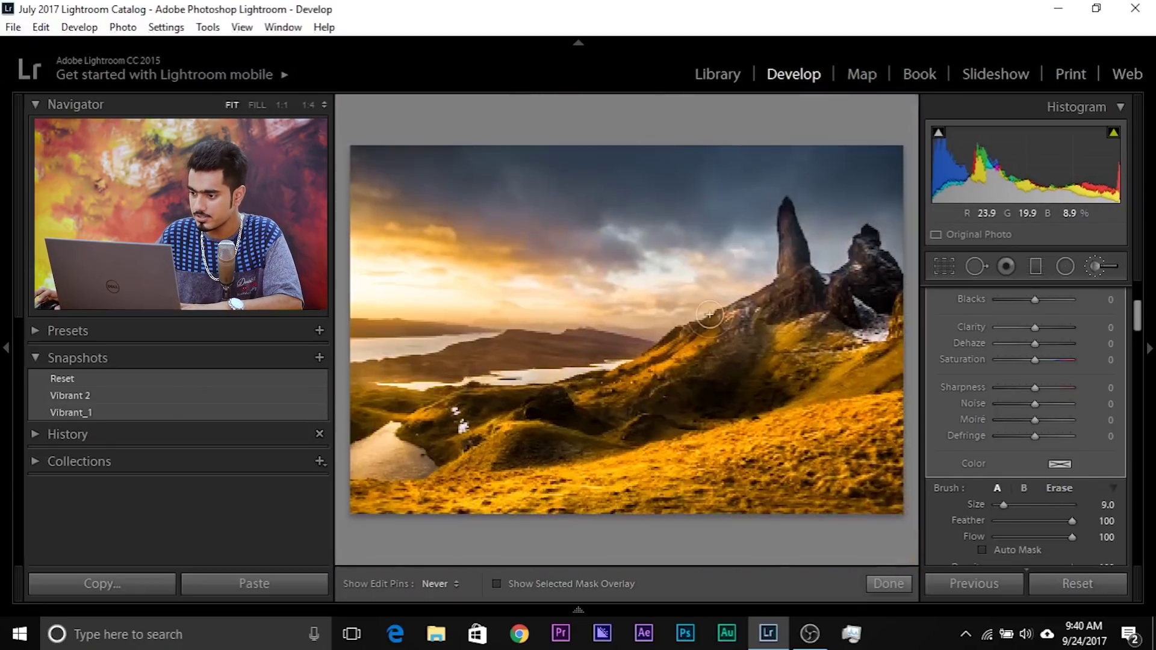
Set the hillside mask's Clarity to 49 and its Exposure to 0.41
{"action": "left_click_drag", "start_coordinate": [1130, 323], "coordinate": [1134, 313]}
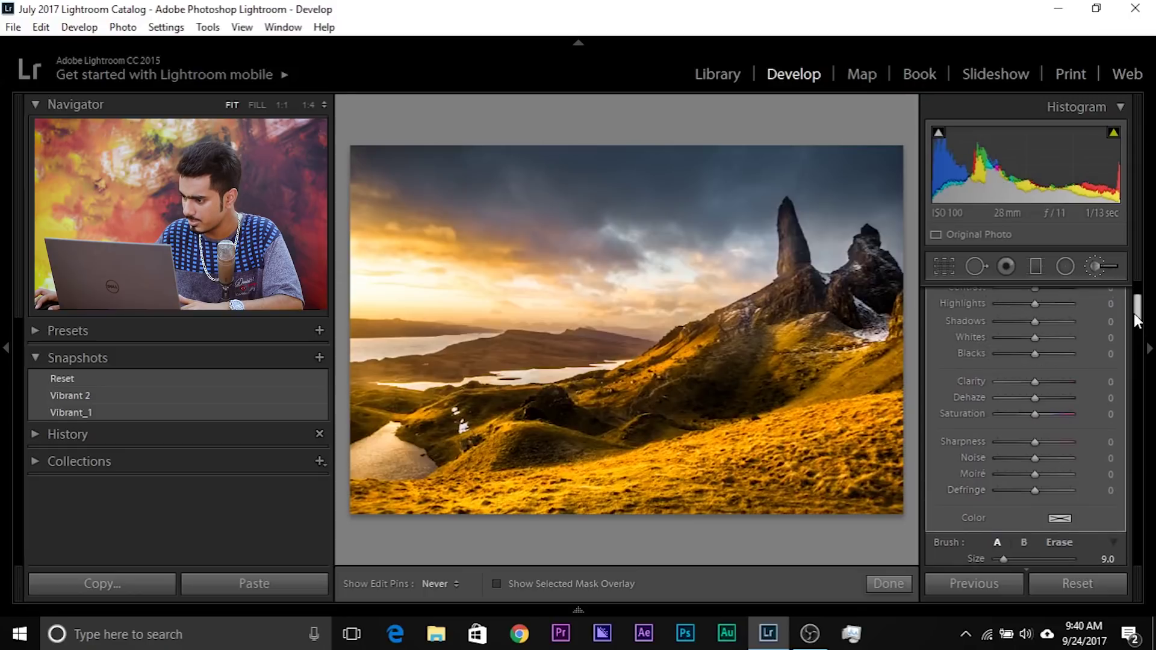
{"action": "left_click", "coordinate": [1036, 382]}
{"action": "left_click_drag", "start_coordinate": [1044, 379], "coordinate": [1052, 379]}
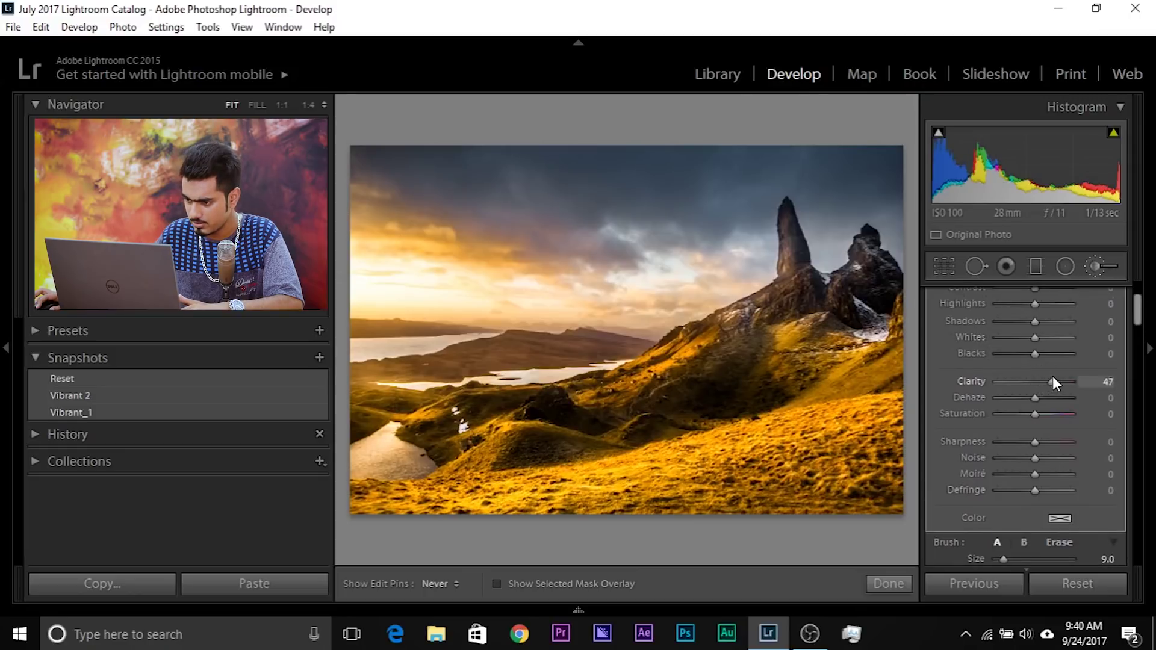
{"action": "left_click_drag", "start_coordinate": [1136, 319], "coordinate": [1124, 306]}
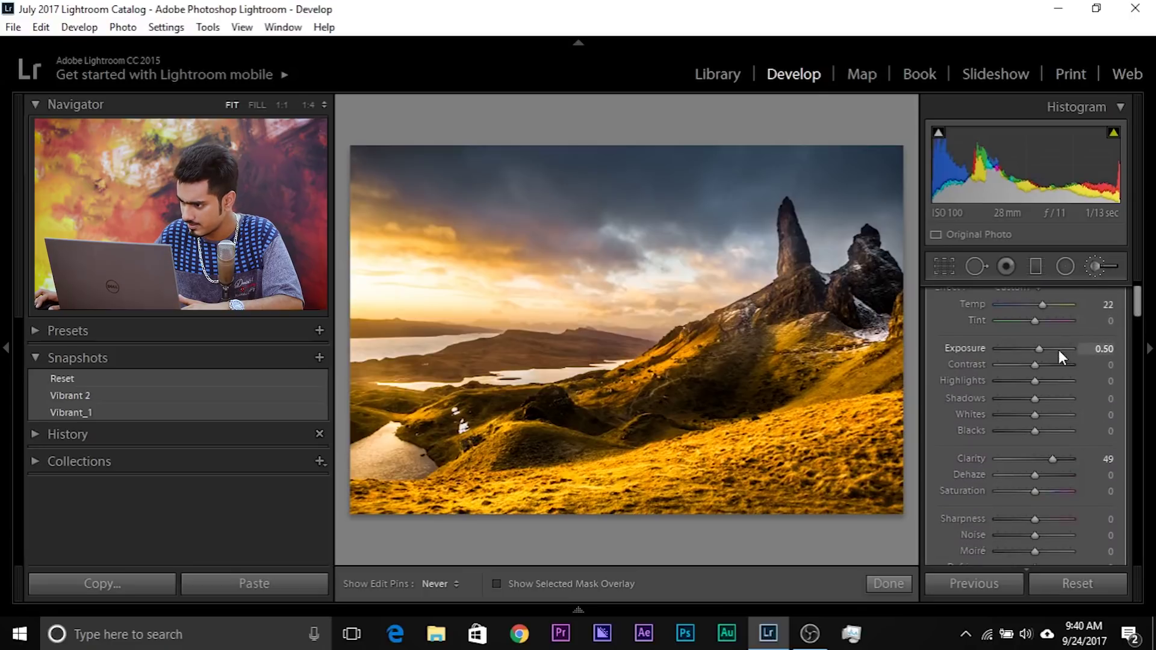
{"action": "left_click_drag", "start_coordinate": [1038, 349], "coordinate": [1036, 346]}
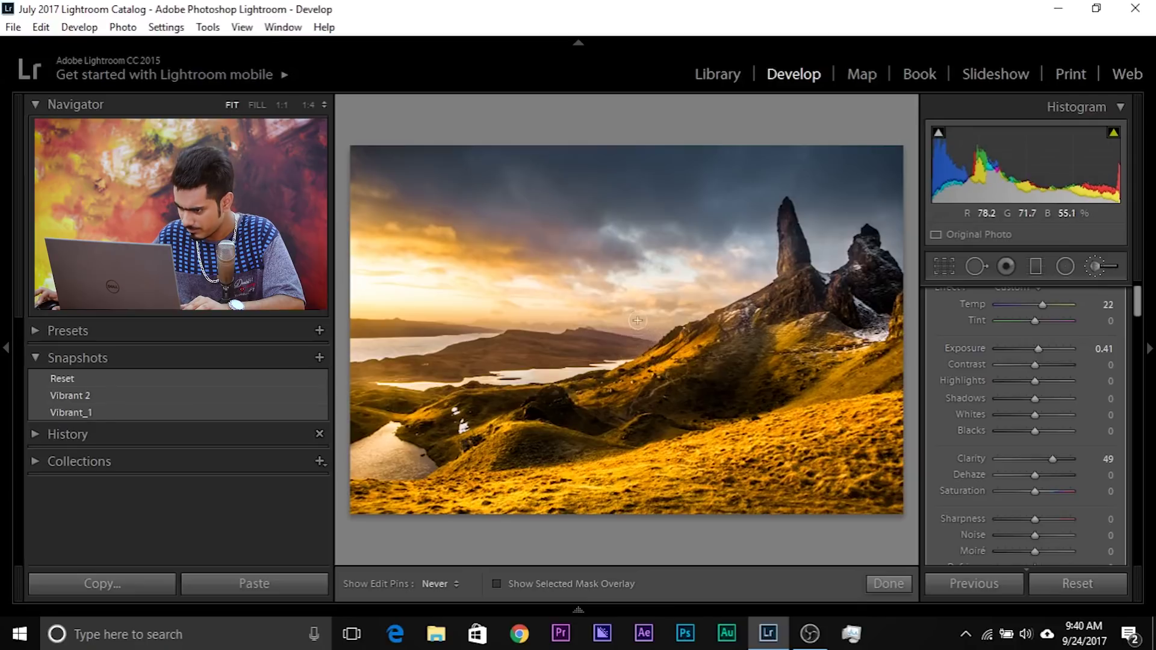
{"action": "key", "text": "alt"}
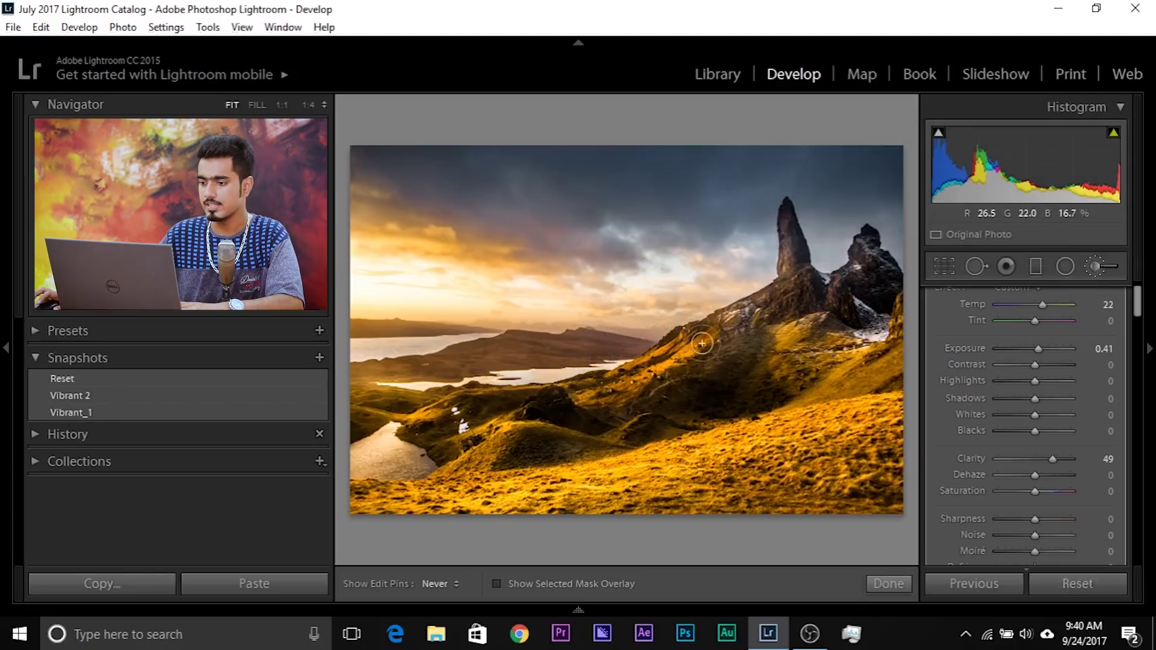
{"action": "scroll", "coordinate": [1062, 389], "scroll_direction": "down", "scroll_amount": 4}
Raise the hillside mask's Clarity to 100 and its Tint to 77
{"action": "left_click_drag", "start_coordinate": [1138, 332], "coordinate": [1139, 302]}
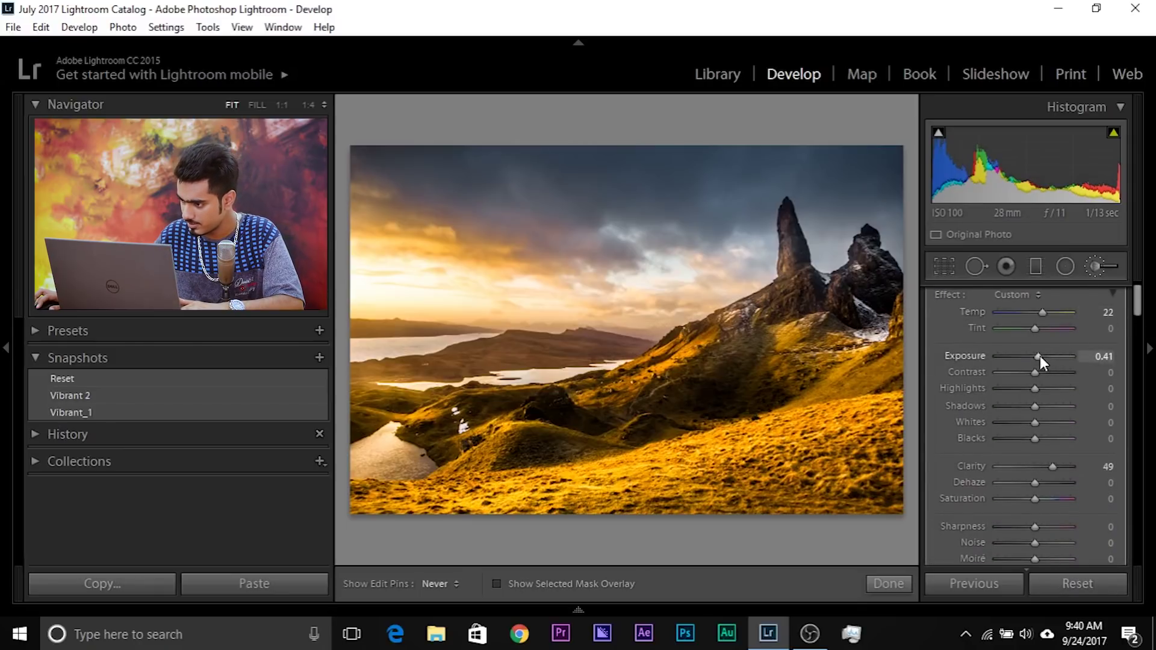
{"action": "left_click_drag", "start_coordinate": [1039, 356], "coordinate": [1039, 355]}
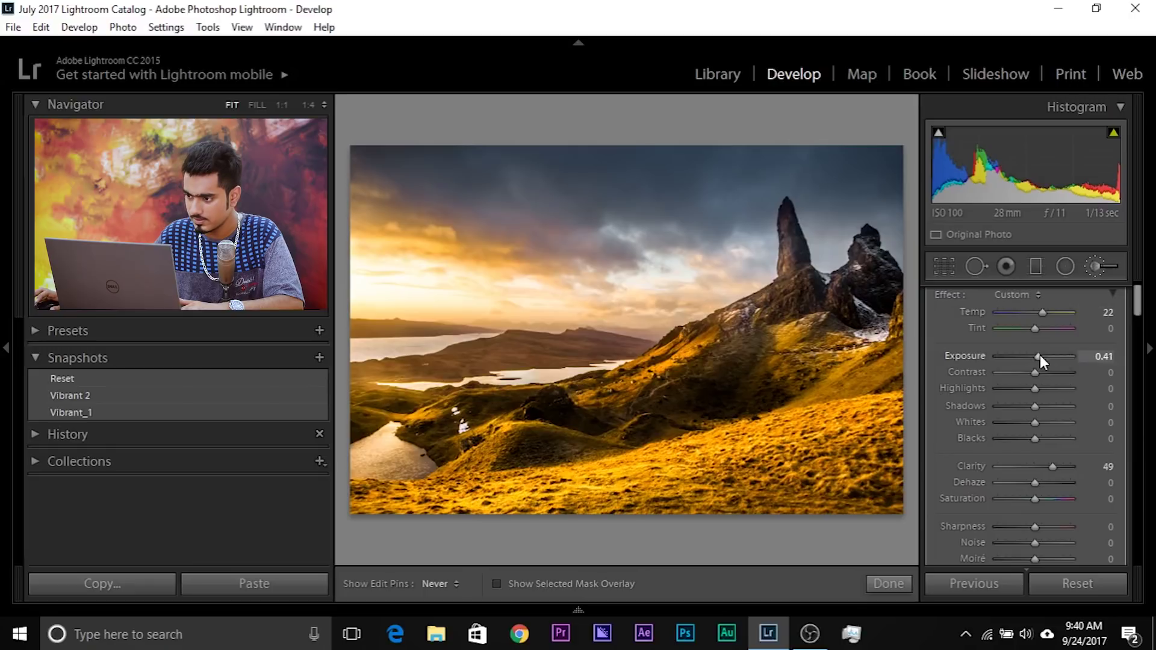
{"action": "left_click_drag", "start_coordinate": [1046, 467], "coordinate": [1095, 464]}
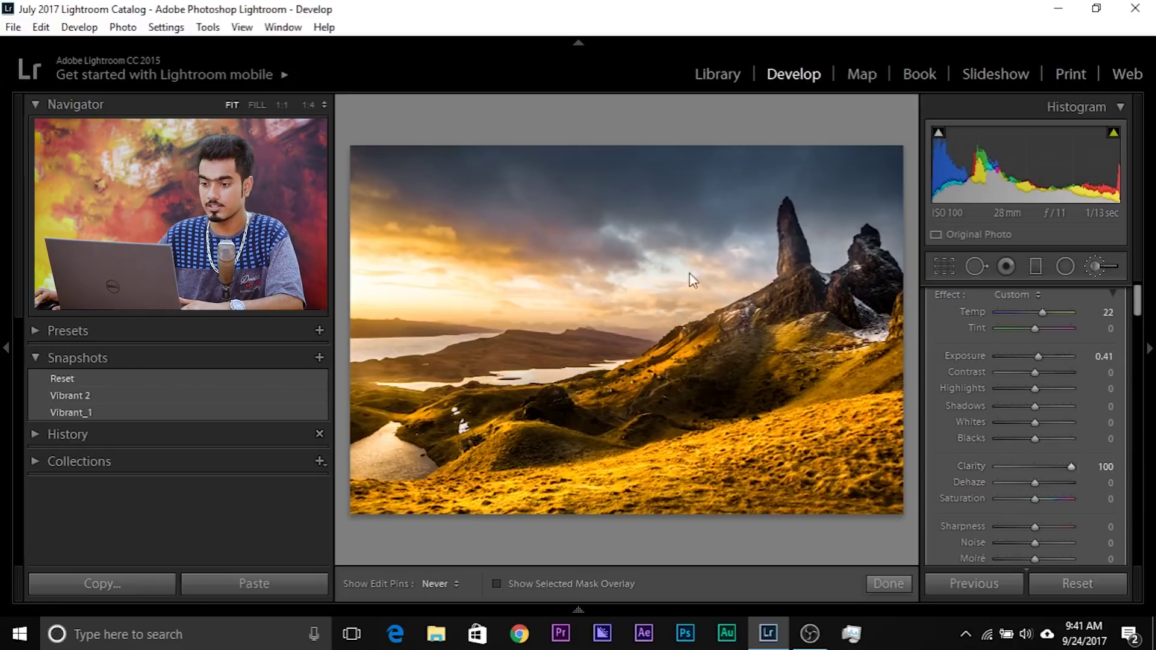
{"action": "left_click_drag", "start_coordinate": [1034, 326], "coordinate": [1060, 323]}
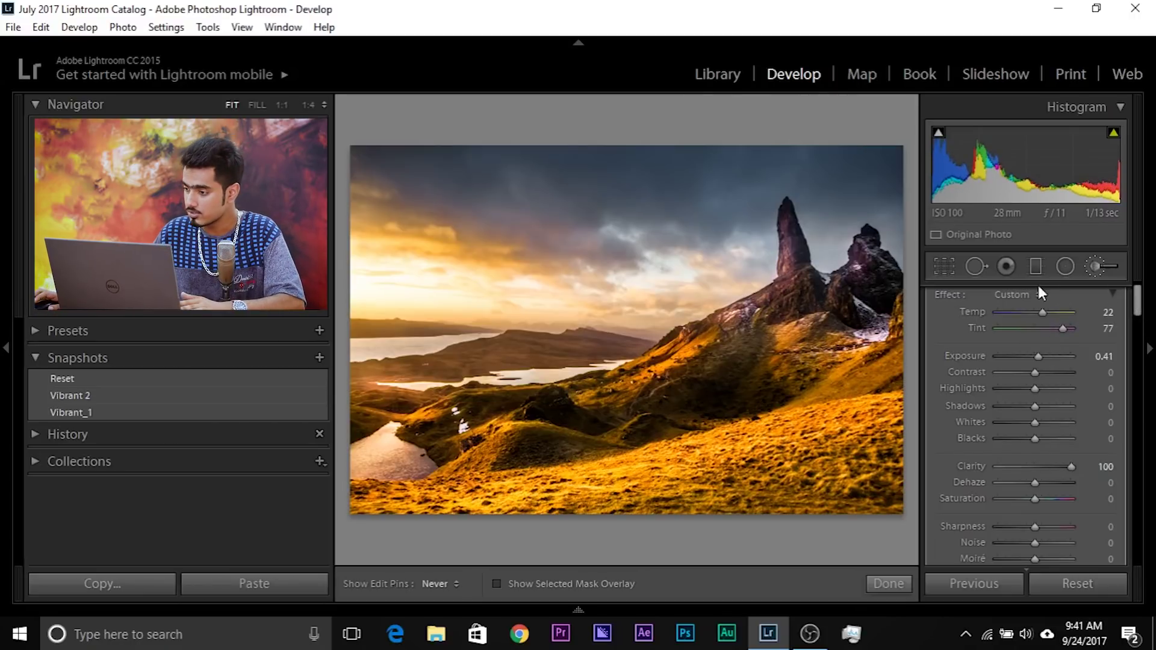
Start a new Adjustment Brush mask with all effect values reset to zero, paint it over the photo's bright left sky, and check its overlay
{"action": "left_click_drag", "start_coordinate": [1133, 308], "coordinate": [1137, 279]}
{"action": "left_click", "coordinate": [1069, 295]}
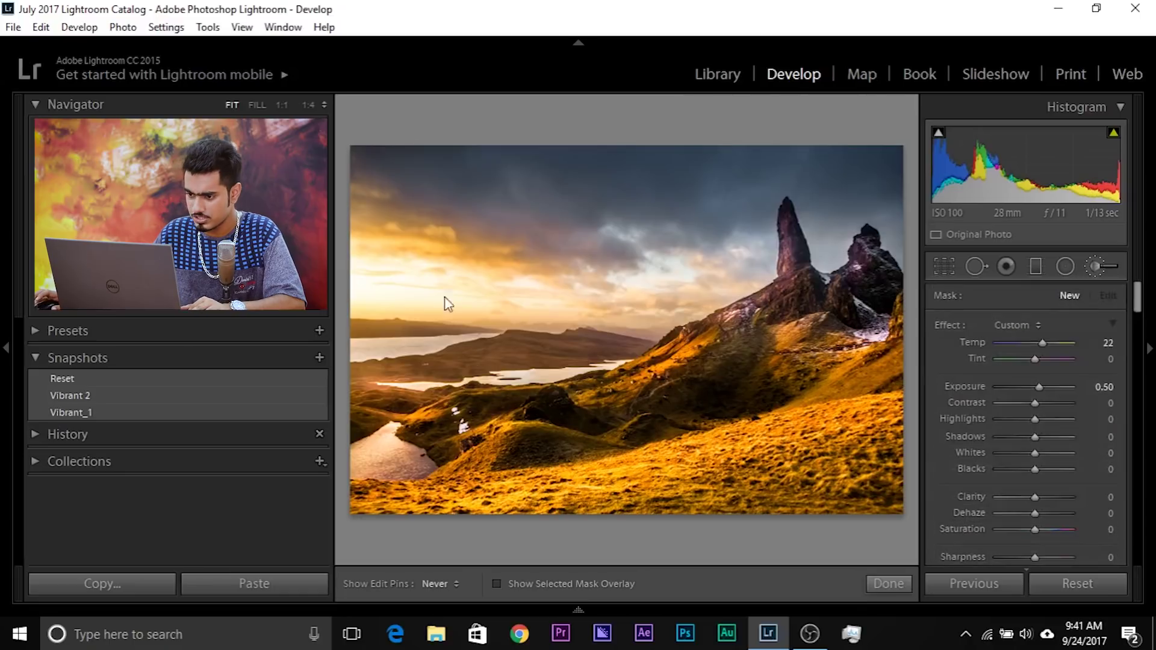
{"action": "scroll", "coordinate": [432, 271], "scroll_direction": "up", "scroll_amount": 2}
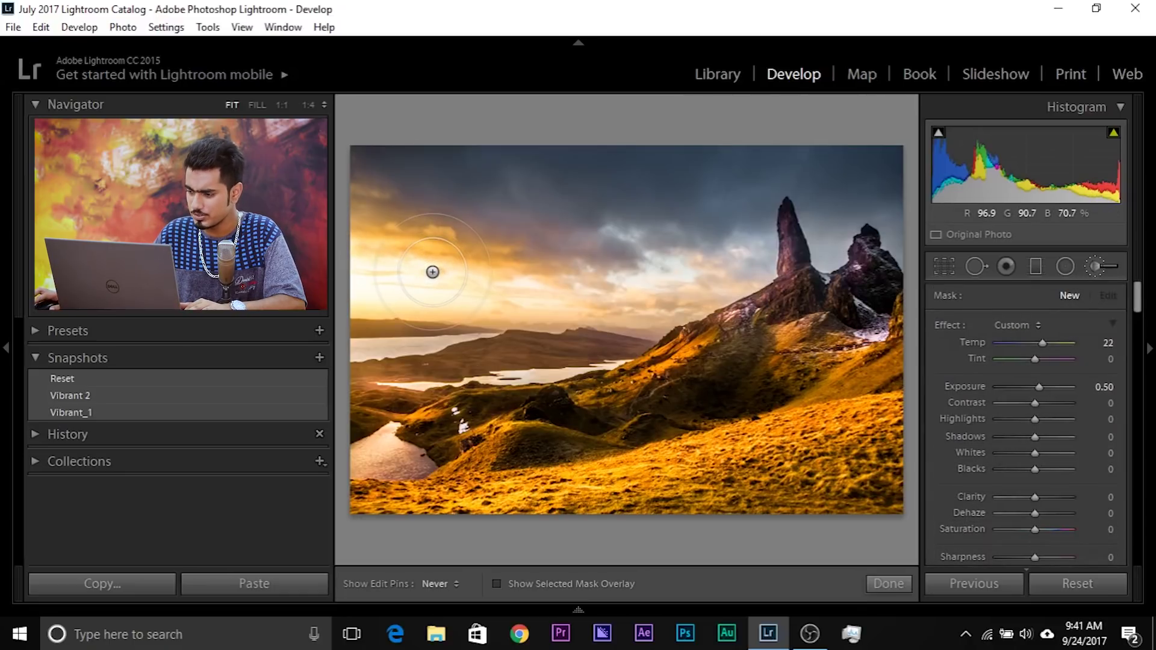
{"action": "double_click", "coordinate": [951, 325]}
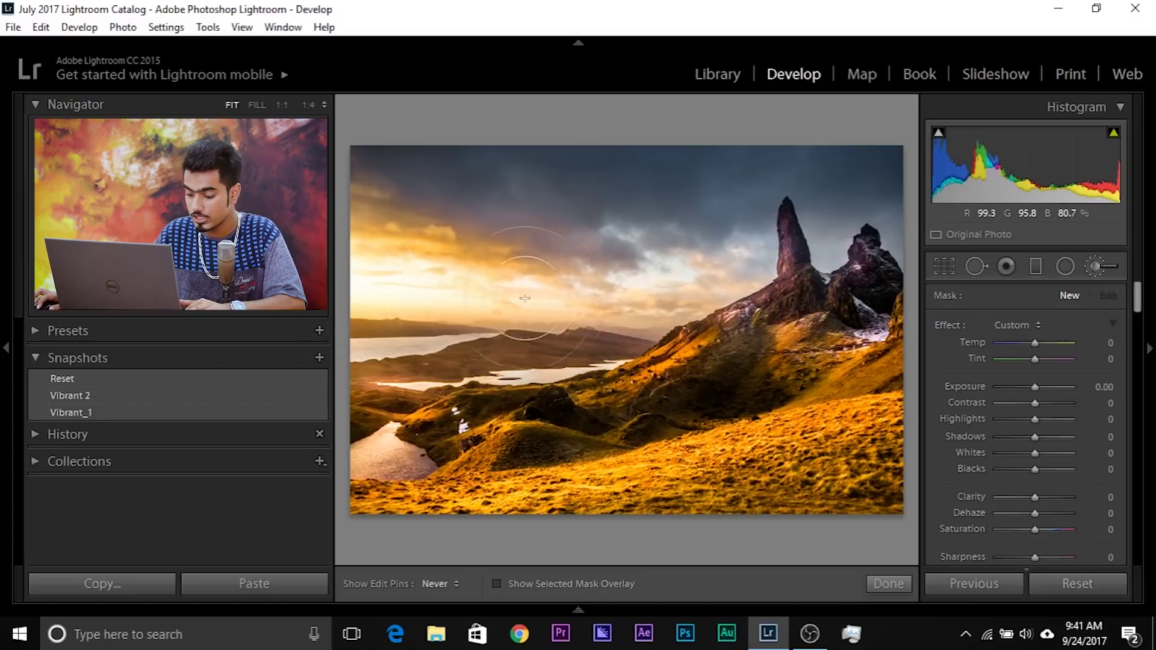
{"action": "left_click", "coordinate": [505, 280]}
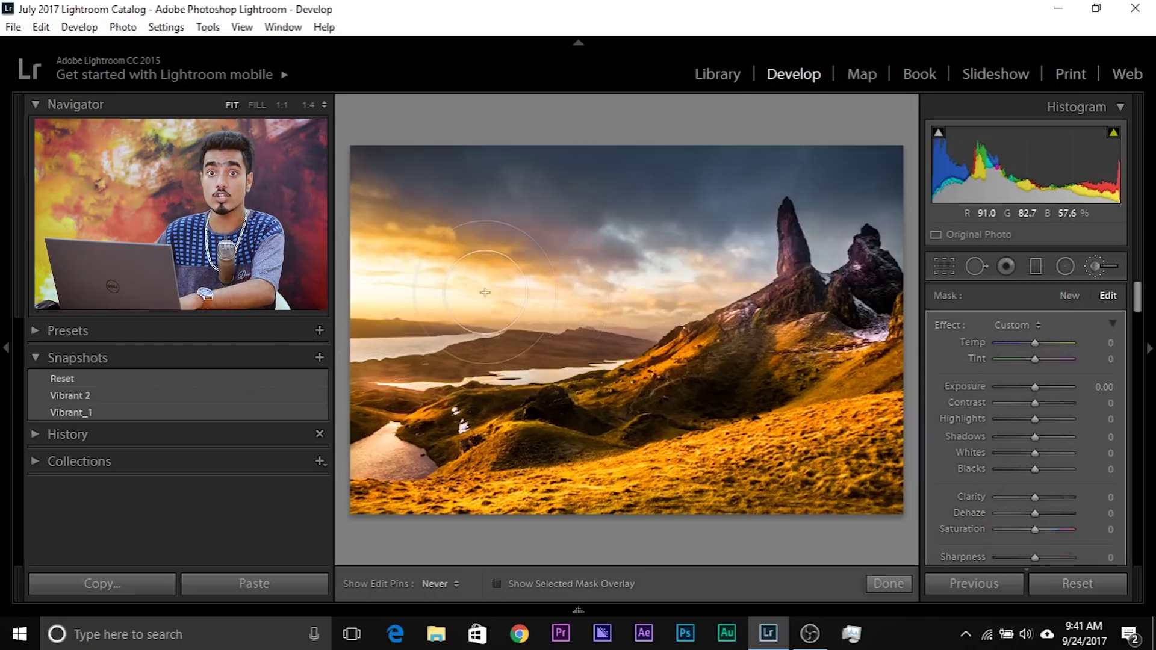
{"action": "key", "text": "o"}
{"action": "scroll", "coordinate": [529, 295], "scroll_direction": "down", "scroll_amount": 2}
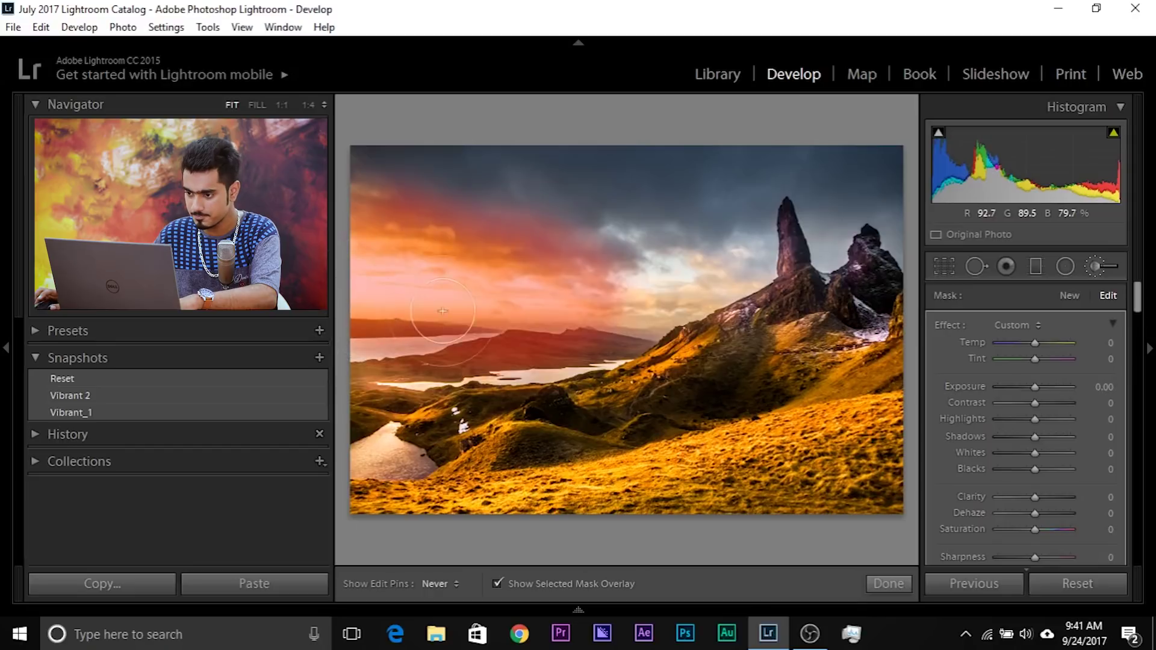
{"action": "key", "text": "o"}
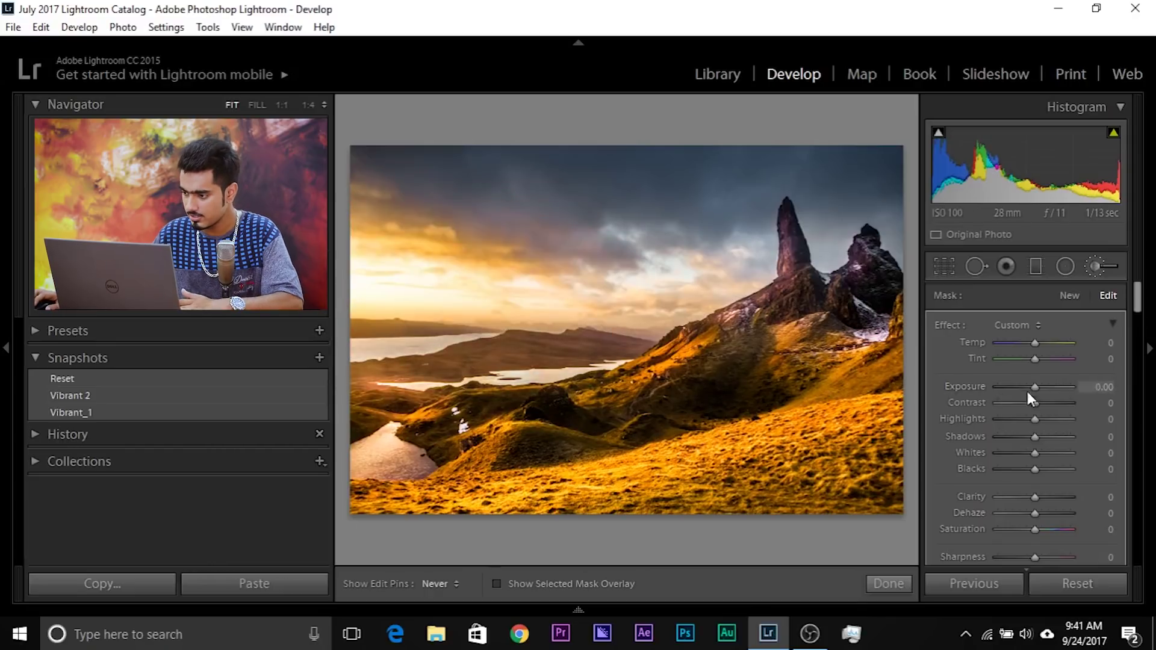
Set the bright-sky mask's Highlights to -100 and Clarity to 82, leaving its Exposure at 0.00
{"action": "left_click_drag", "start_coordinate": [1036, 387], "coordinate": [1031, 385]}
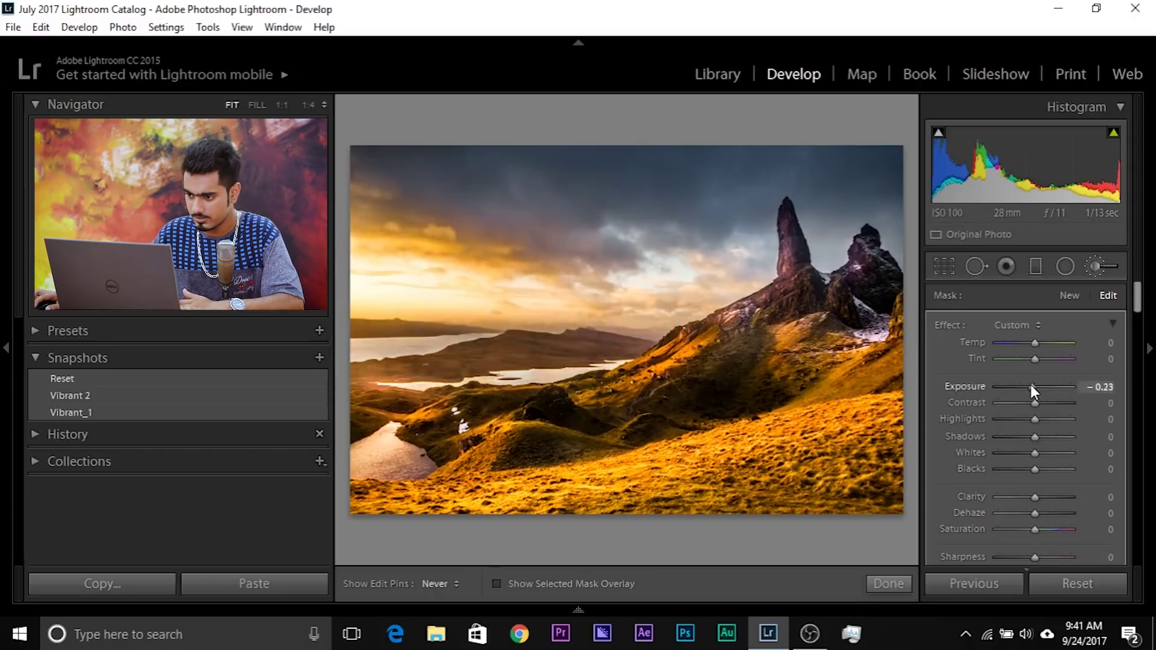
{"action": "double_click", "coordinate": [963, 385]}
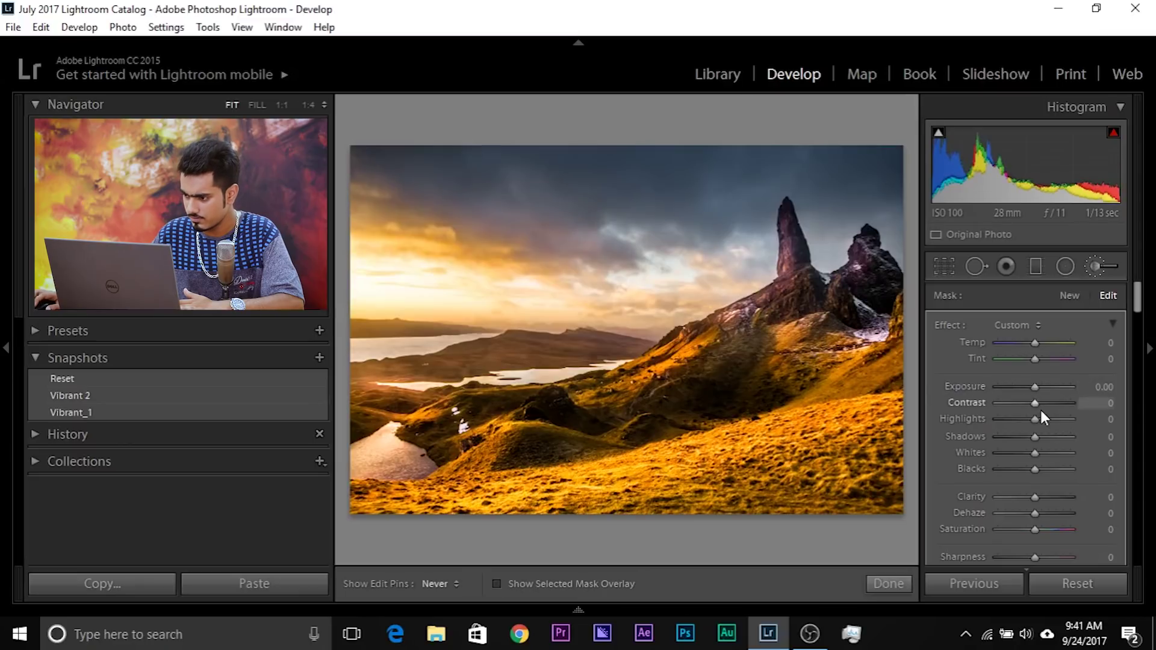
{"action": "left_click_drag", "start_coordinate": [1028, 418], "coordinate": [554, 428]}
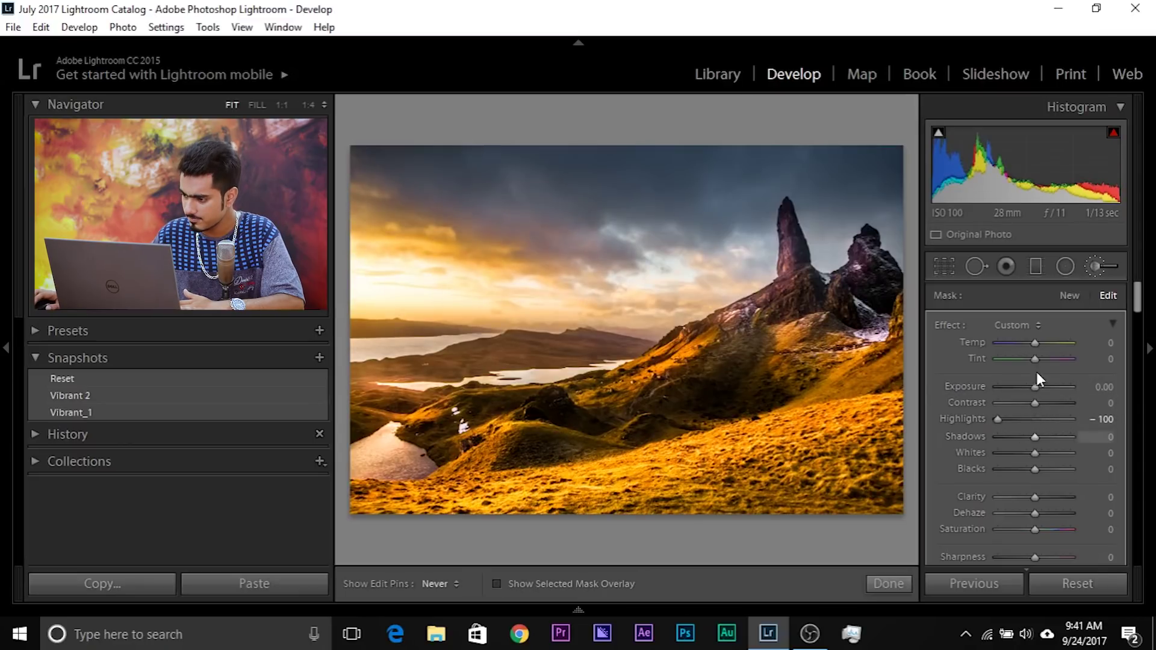
{"action": "left_click_drag", "start_coordinate": [1064, 494], "coordinate": [1065, 493]}
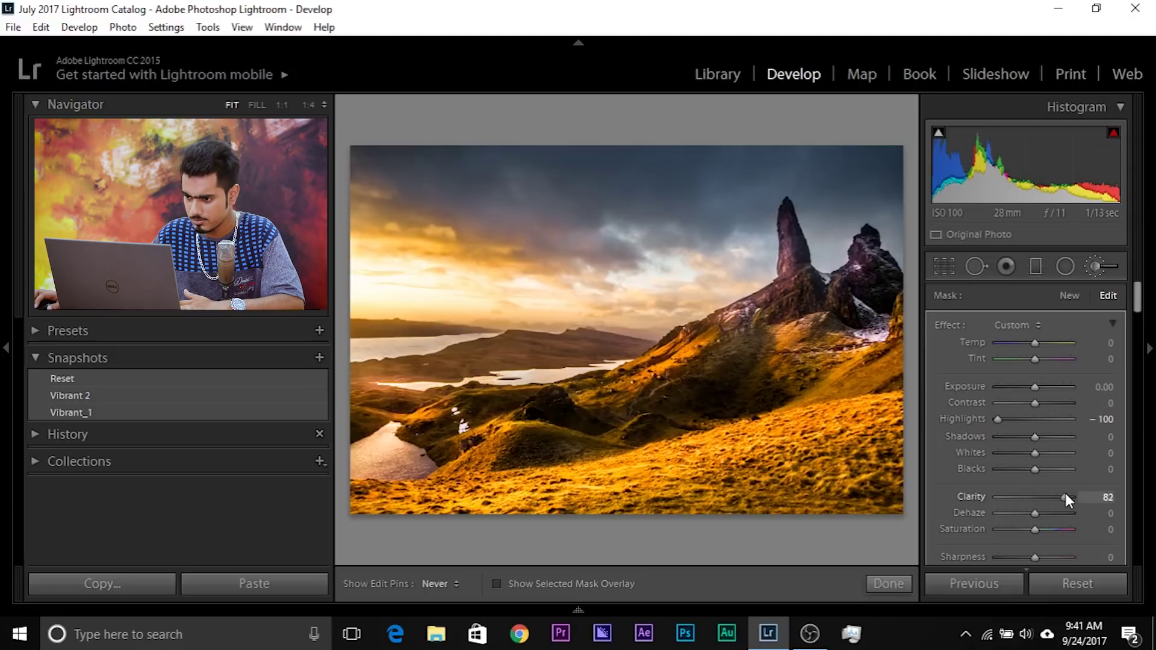
Paint another new mask over the sky with Clarity 89, raise its Clarity to 100, and close the Adjustment Brush
{"action": "left_click", "coordinate": [1069, 298]}
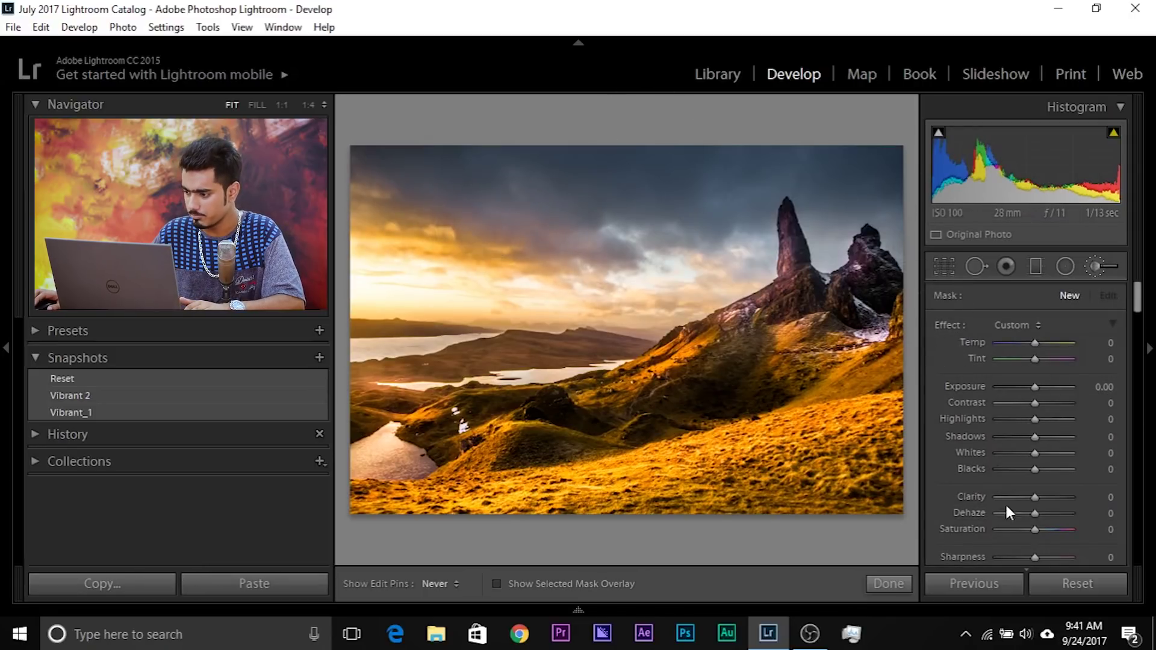
{"action": "left_click_drag", "start_coordinate": [1035, 497], "coordinate": [1038, 499]}
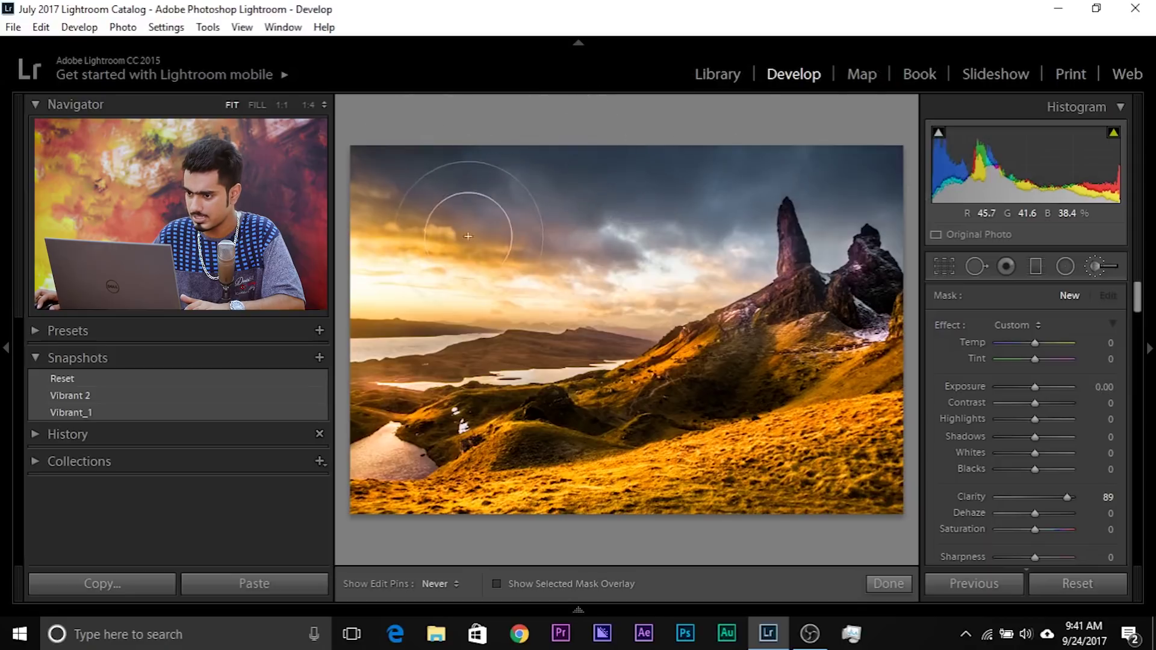
{"action": "left_click_drag", "start_coordinate": [1065, 497], "coordinate": [1126, 494]}
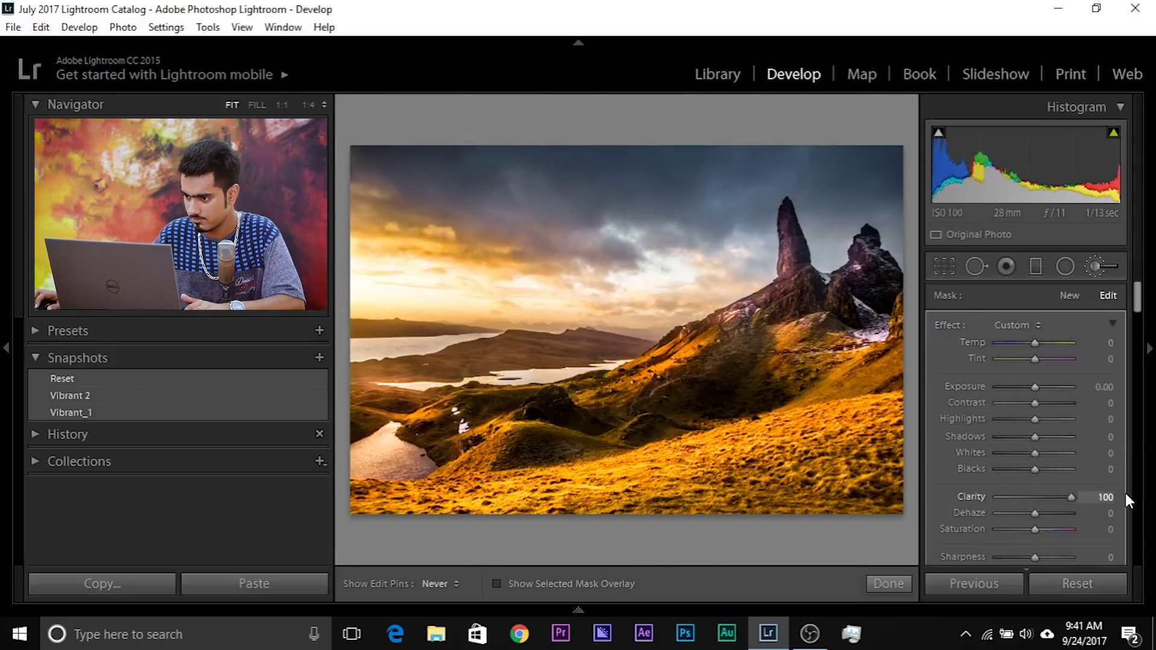
{"action": "left_click", "coordinate": [1104, 268]}
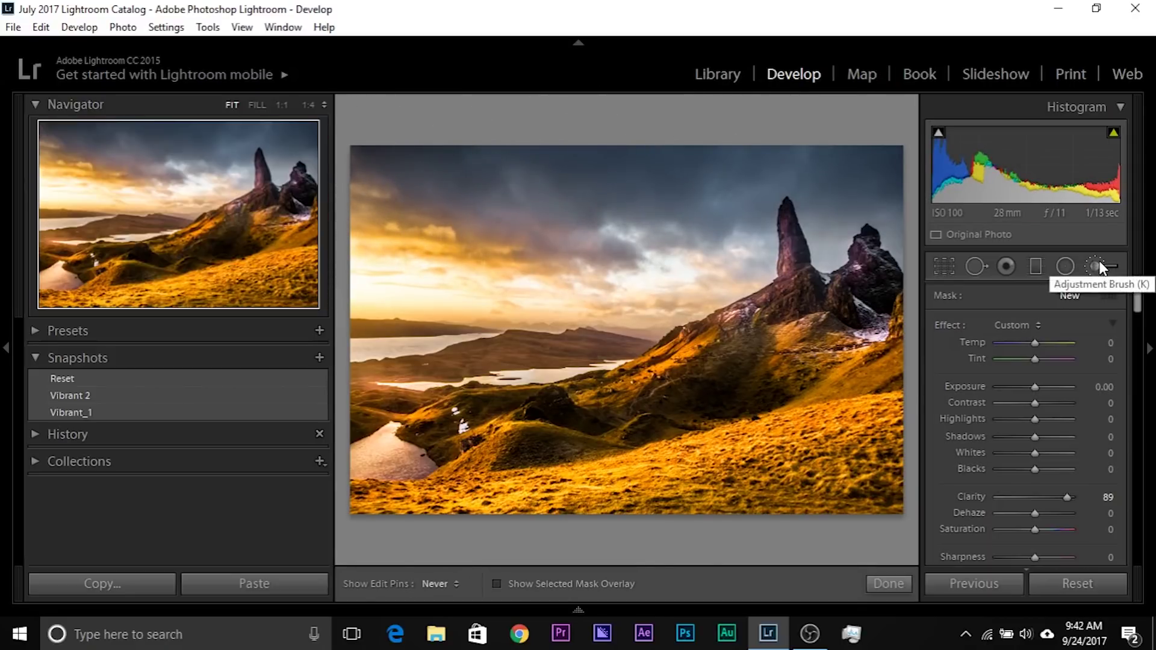
{"action": "left_click", "coordinate": [1104, 265]}
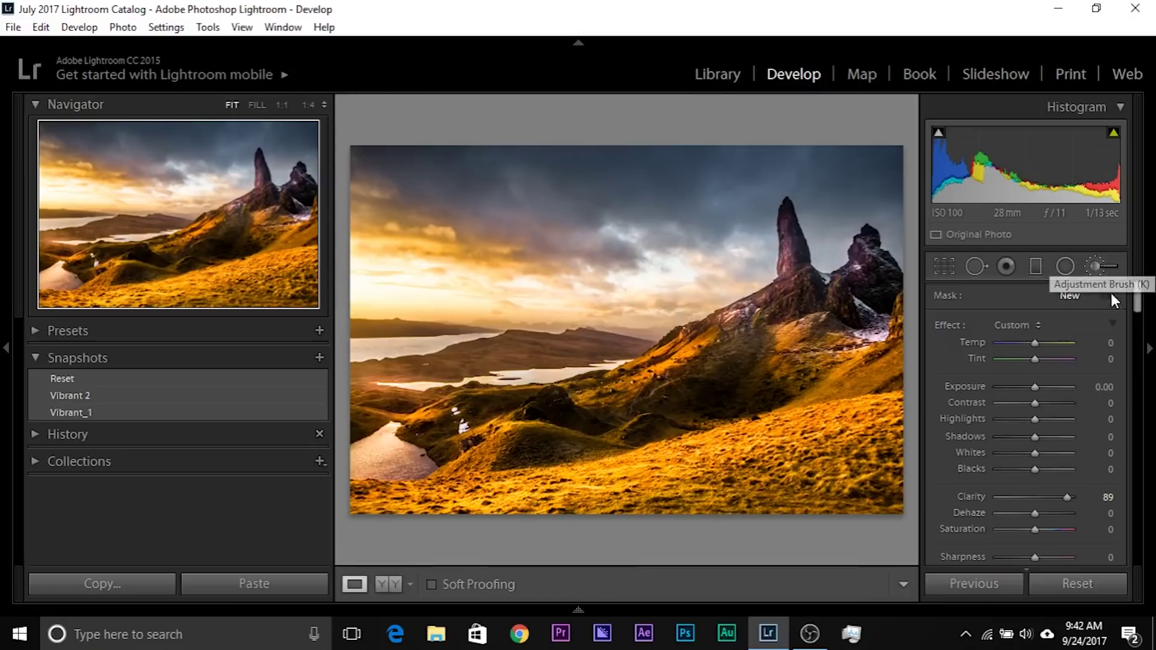
Set the split toning highlights to Hue 30 and Saturation 38, and the shadows to Hue 249 and Saturation 0
{"action": "left_click_drag", "start_coordinate": [1141, 294], "coordinate": [1140, 409]}
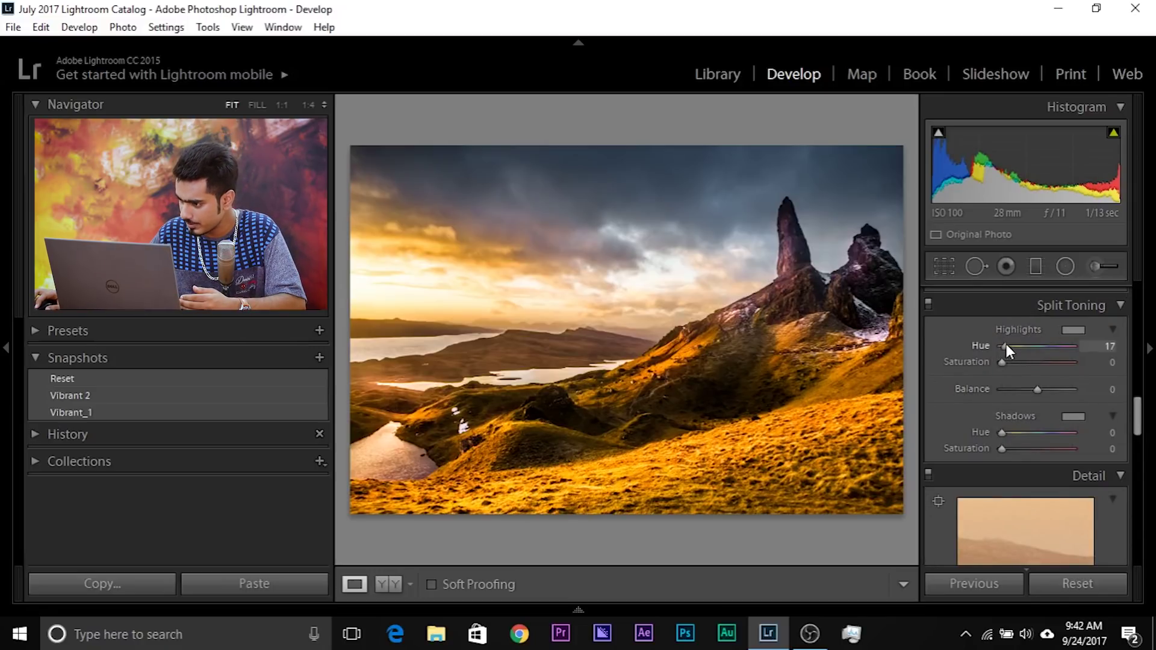
{"action": "left_click_drag", "start_coordinate": [1003, 363], "coordinate": [1052, 361]}
{"action": "left_click_drag", "start_coordinate": [1017, 346], "coordinate": [1006, 345]}
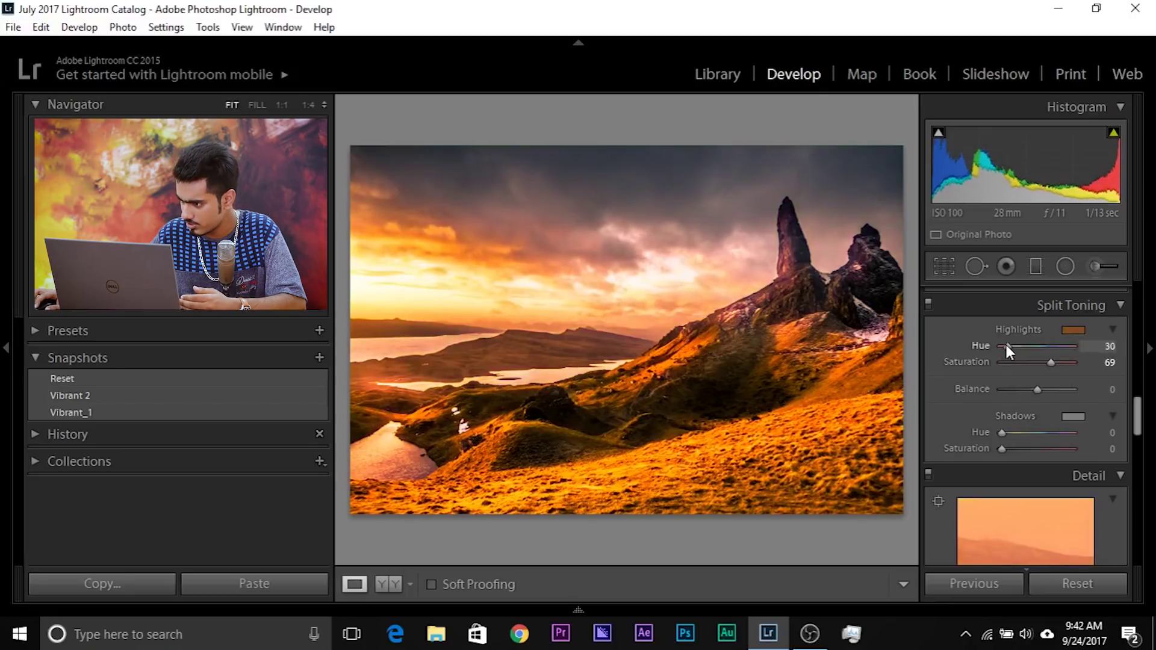
{"action": "left_click_drag", "start_coordinate": [1053, 360], "coordinate": [1029, 360]}
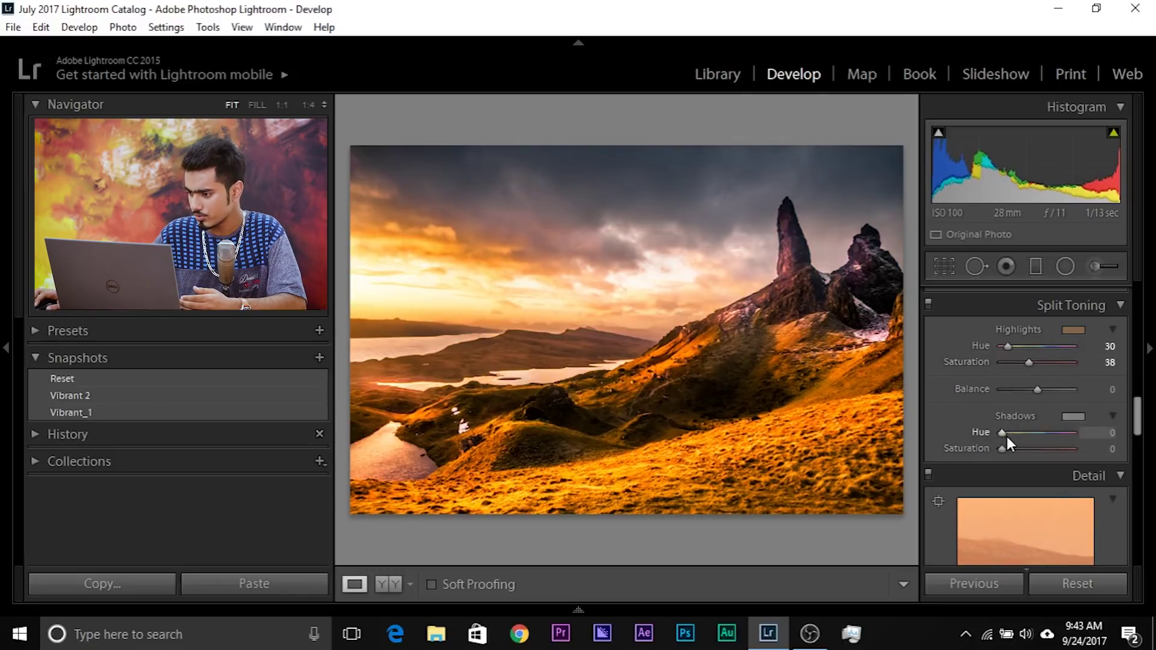
{"action": "mouse_move", "coordinate": [1001, 433]}
{"action": "left_mouse_down"}
{"action": "mouse_move", "coordinate": [1052, 433]}
{"action": "mouse_move", "coordinate": [1015, 449]}
{"action": "left_mouse_up"}
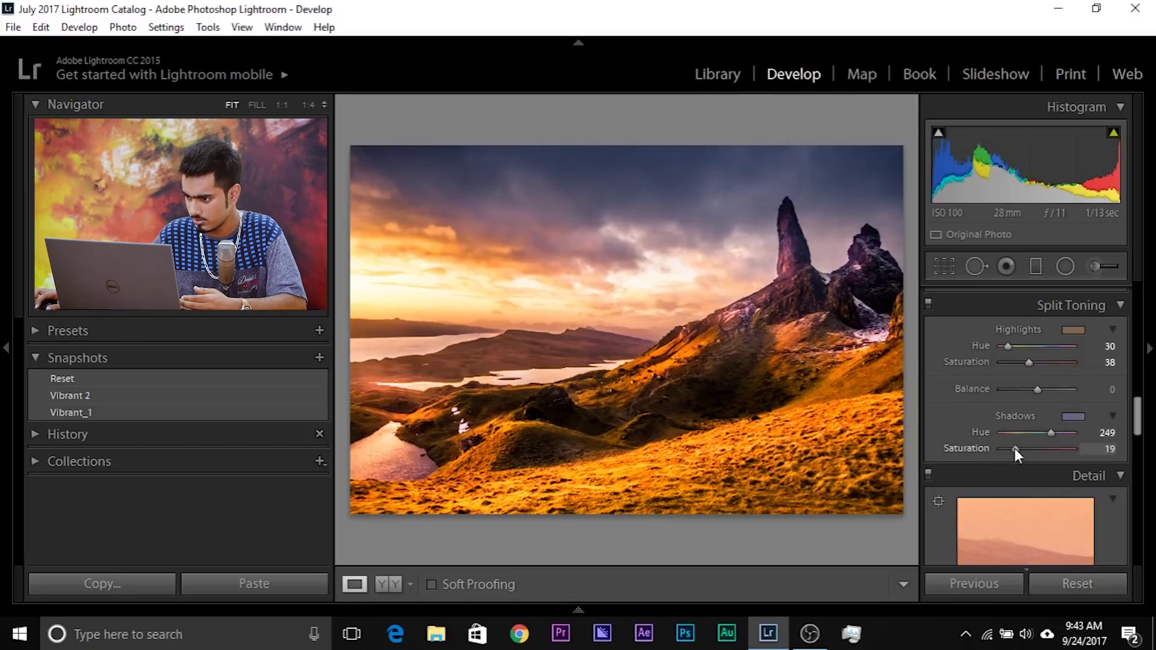
{"action": "double_click", "coordinate": [1014, 449]}
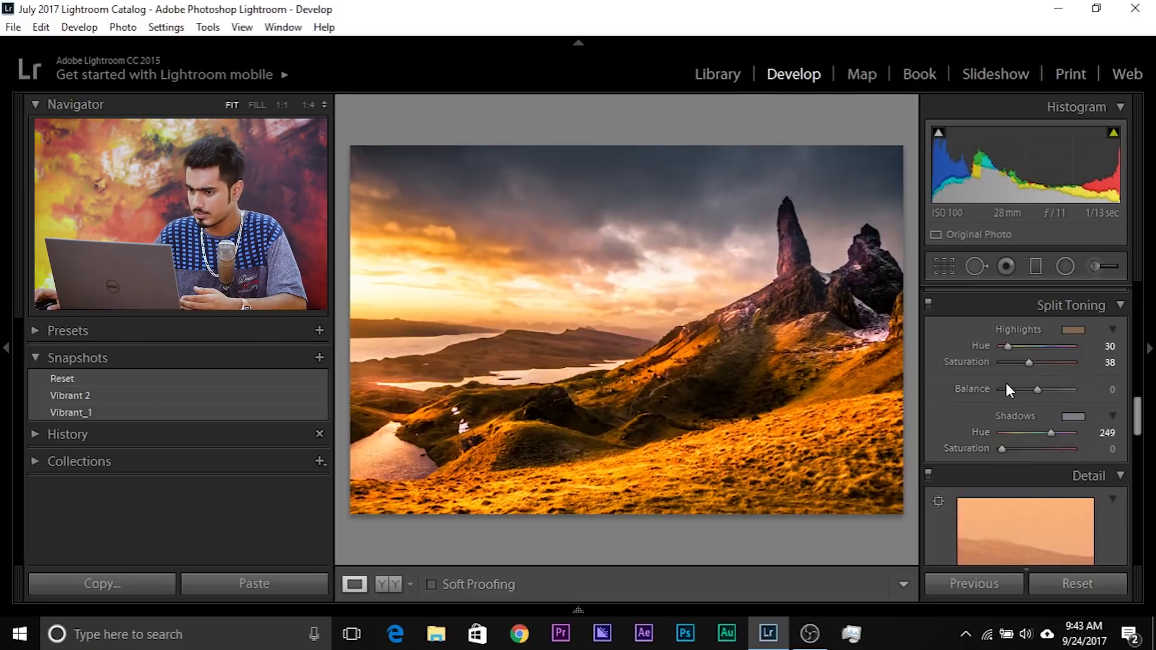
Set the photo's global Contrast to +26
{"action": "left_click_drag", "start_coordinate": [1129, 421], "coordinate": [1133, 316]}
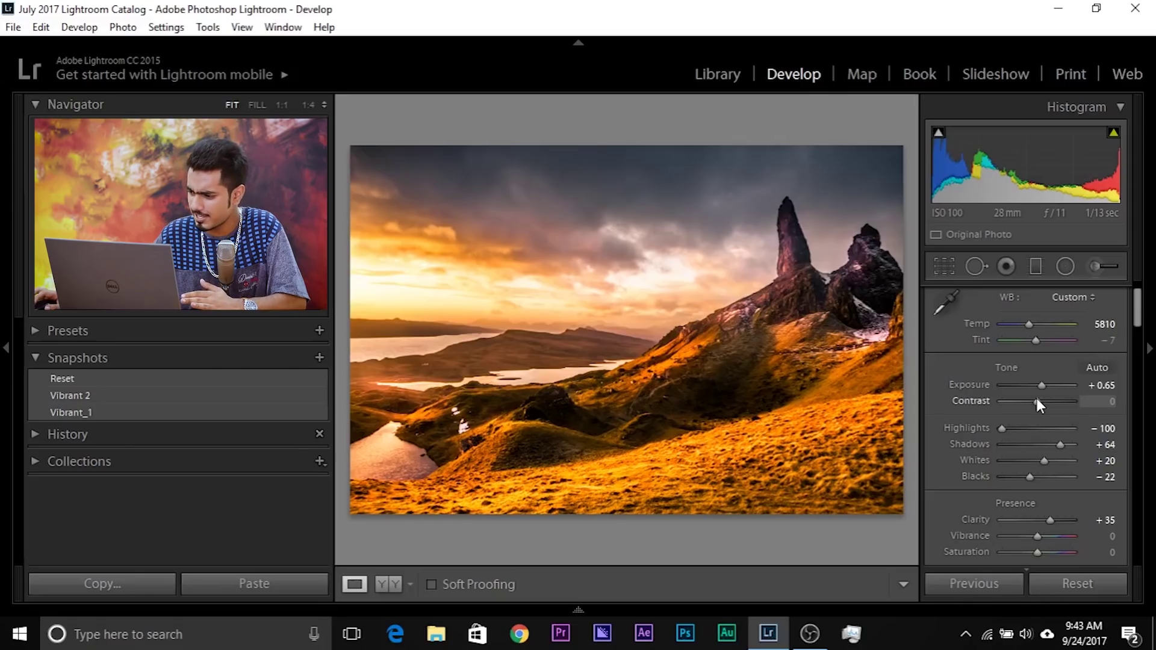
{"action": "left_click_drag", "start_coordinate": [1036, 404], "coordinate": [1046, 400]}
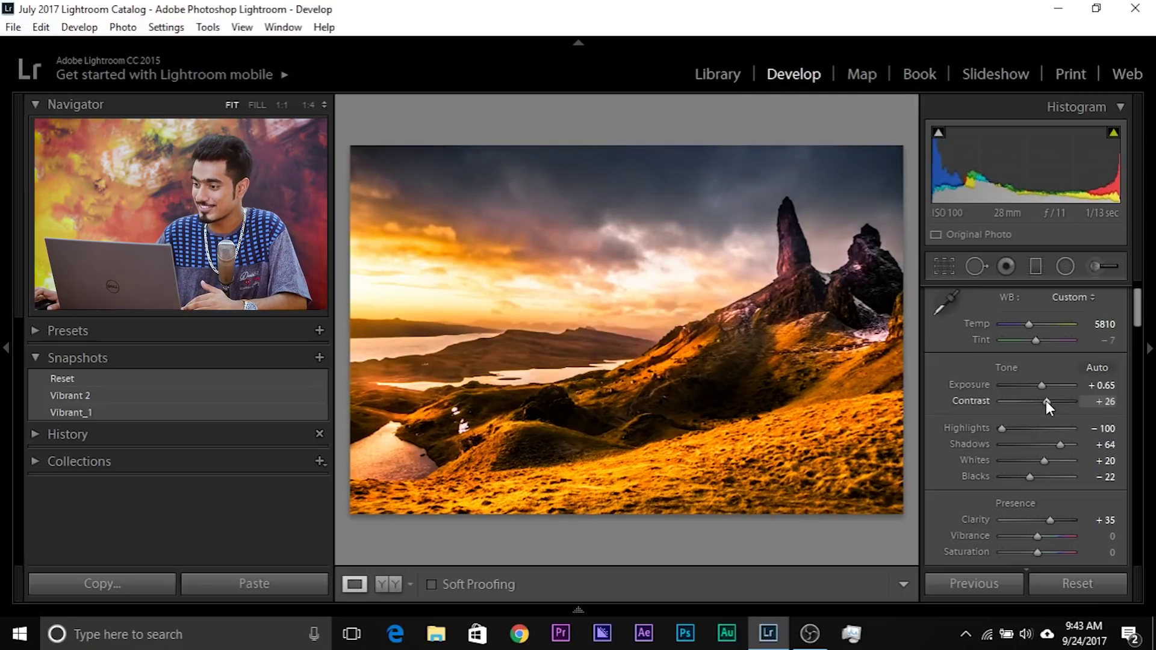
Paint a new Adjustment Brush mask over the dark tip of the rock spire at 1:4 view, with only Exposure set to 0.20
{"action": "left_click", "coordinate": [795, 208]}
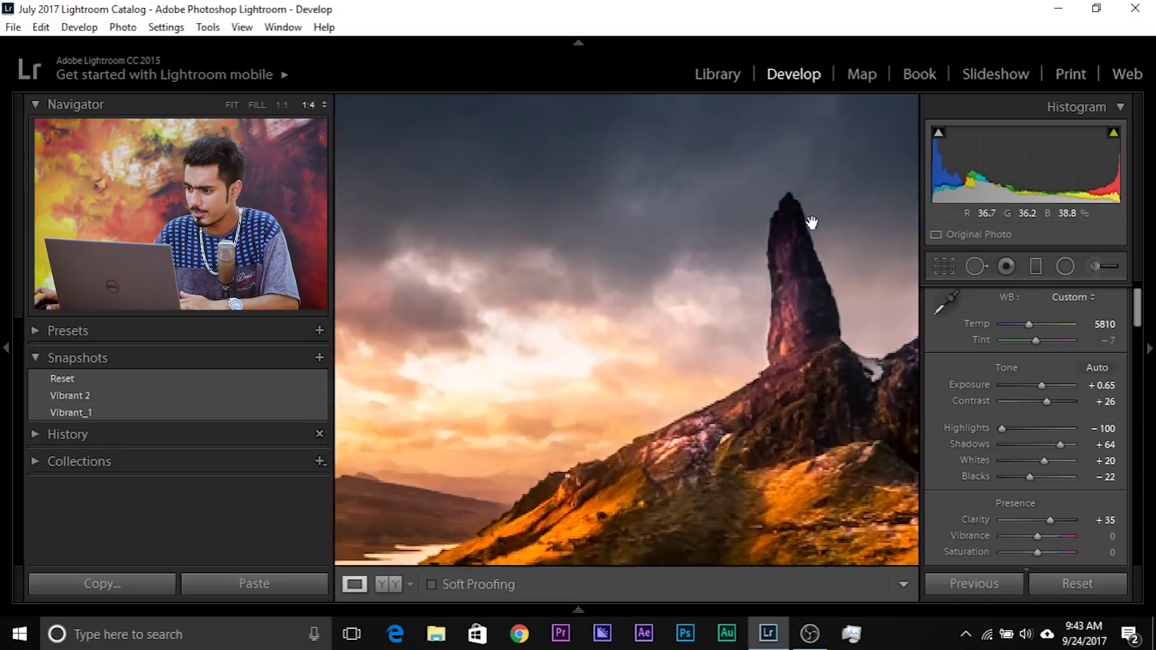
{"action": "left_click_drag", "start_coordinate": [812, 223], "coordinate": [747, 316]}
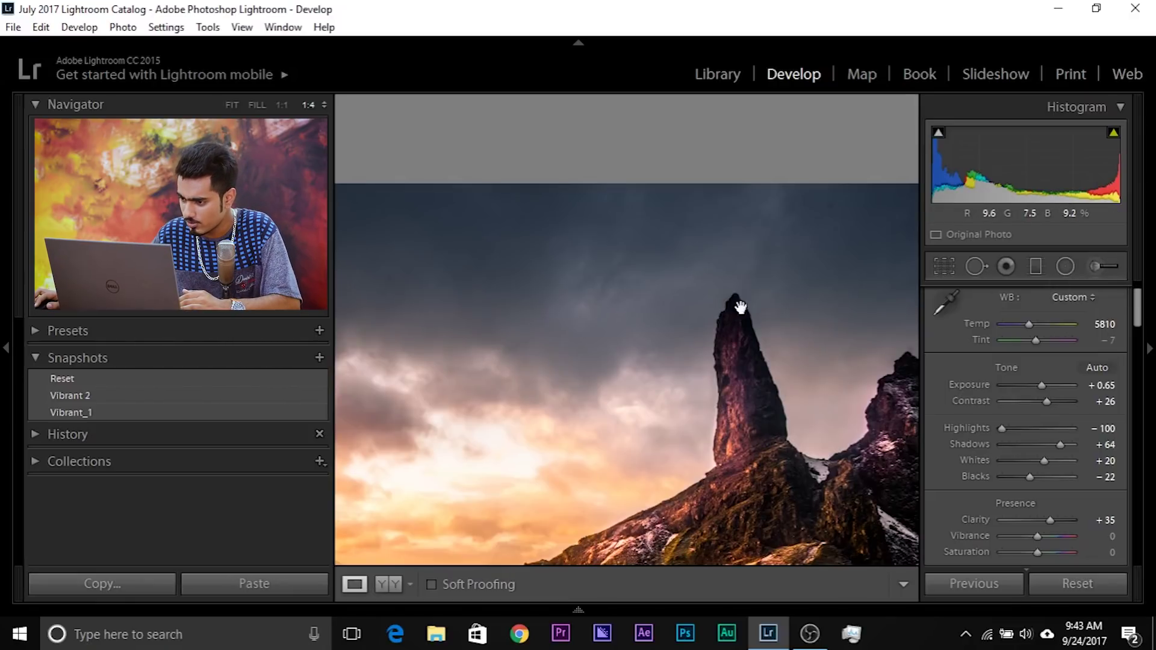
{"action": "left_click", "coordinate": [1101, 267]}
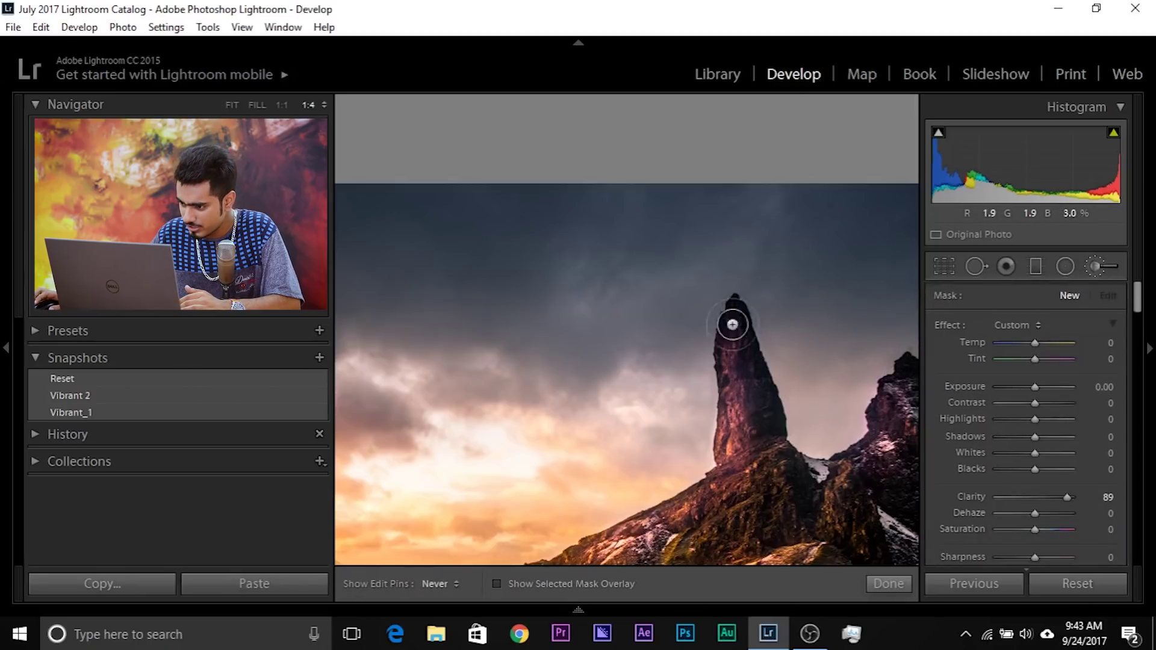
{"action": "double_click", "coordinate": [953, 327]}
{"action": "left_click", "coordinate": [1105, 387]}
{"action": "type", "text": "0.2"}
{"action": "key", "text": "Tab"}
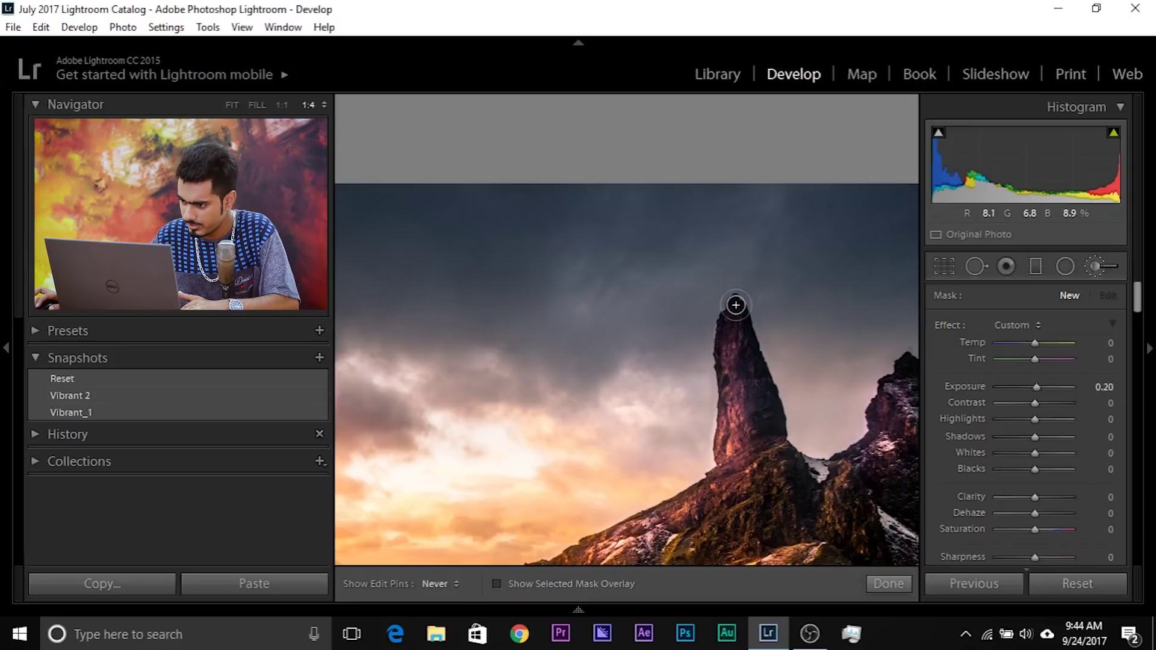
{"action": "left_click", "coordinate": [735, 309]}
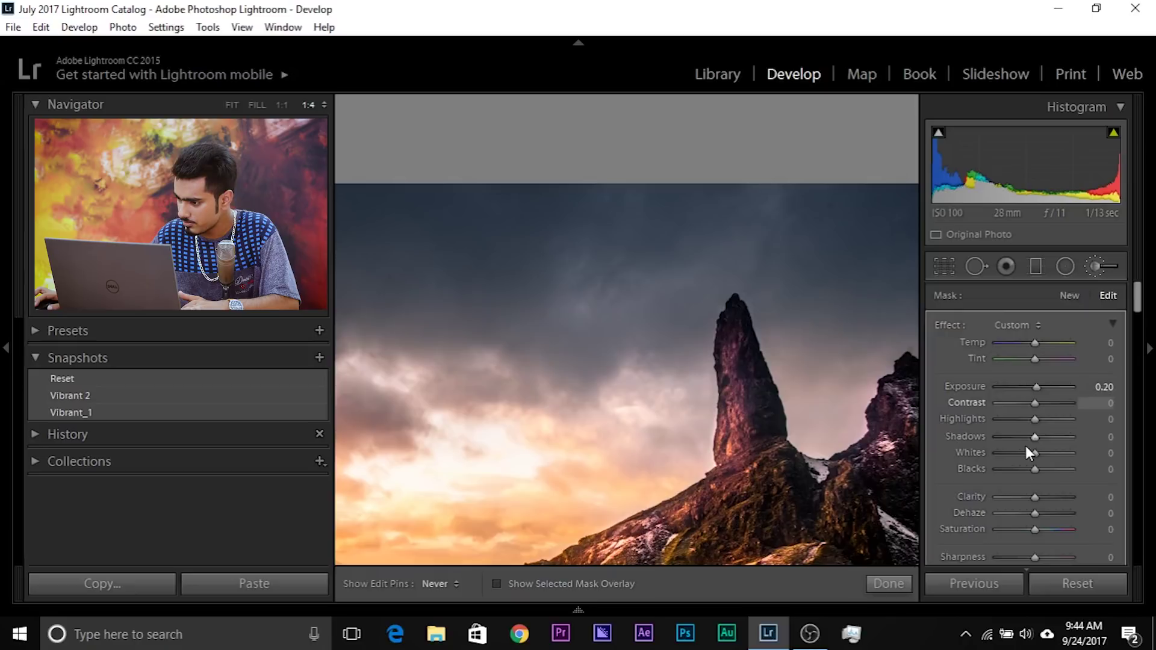
Set the spire-tip mask's Shadows to 100, erase its spill into the adjacent sky, and close the Adjustment Brush at Fit view
{"action": "left_click_drag", "start_coordinate": [1035, 436], "coordinate": [1102, 435]}
{"action": "key", "text": "alt"}
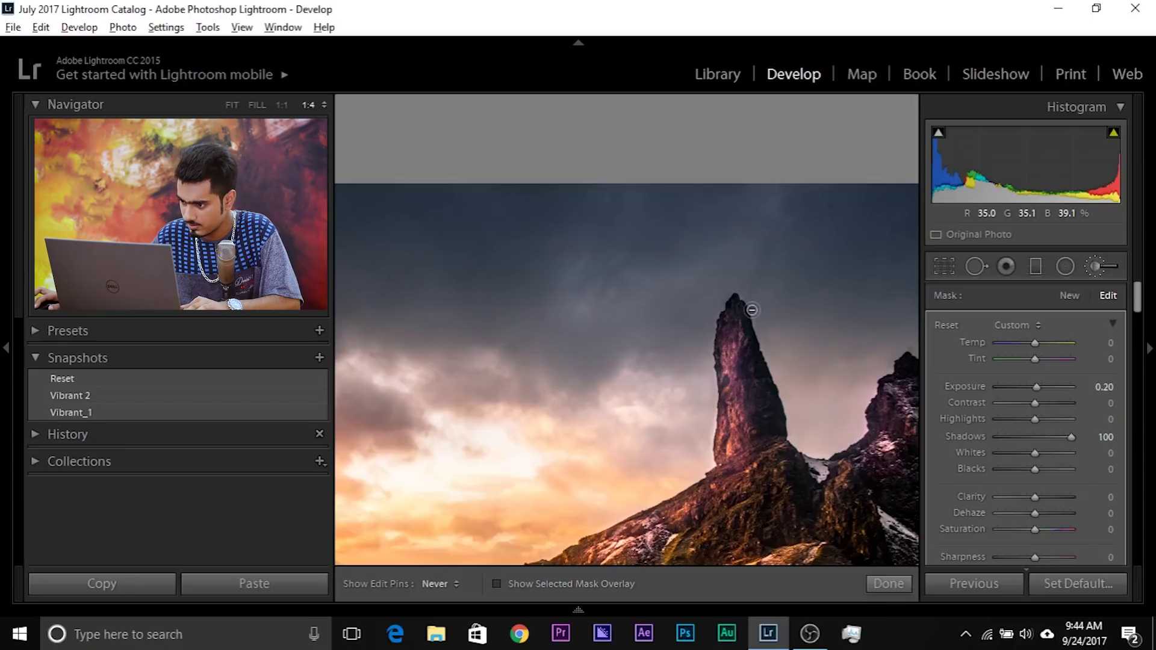
{"action": "key", "text": "z"}
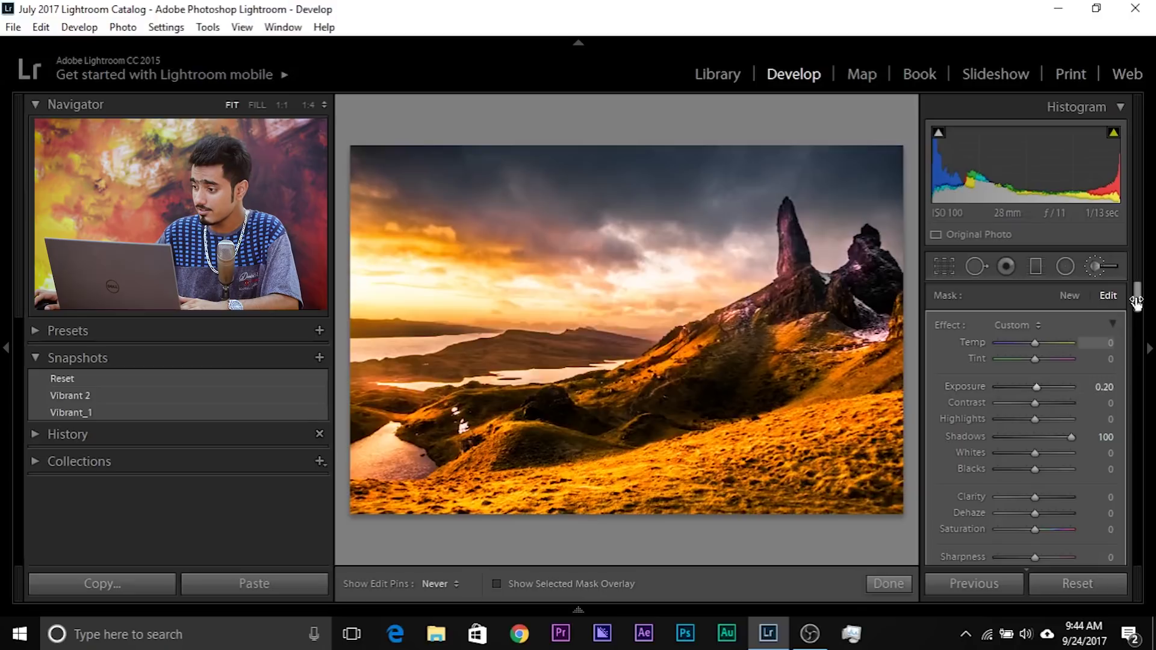
{"action": "scroll", "coordinate": [1139, 302], "scroll_direction": "down", "scroll_amount": 1}
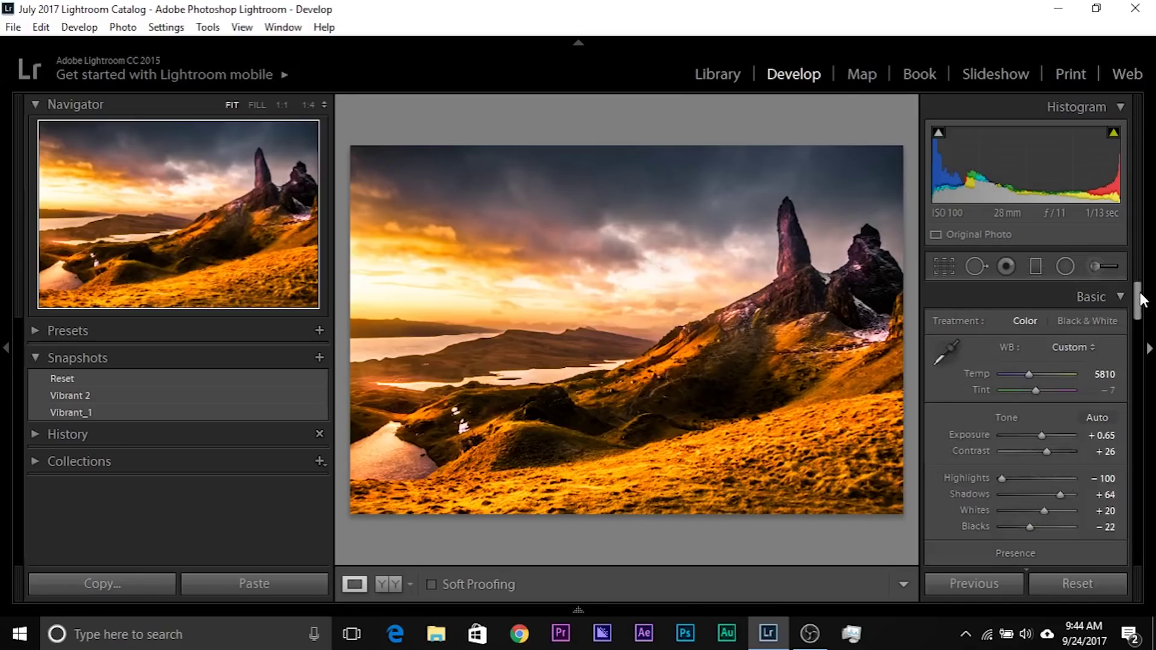
Add a Highlight Priority post-crop vignette with Amount -12, Midpoint 44 and Feather 46
{"action": "left_click", "coordinate": [1142, 294]}
{"action": "left_click", "coordinate": [1142, 326]}
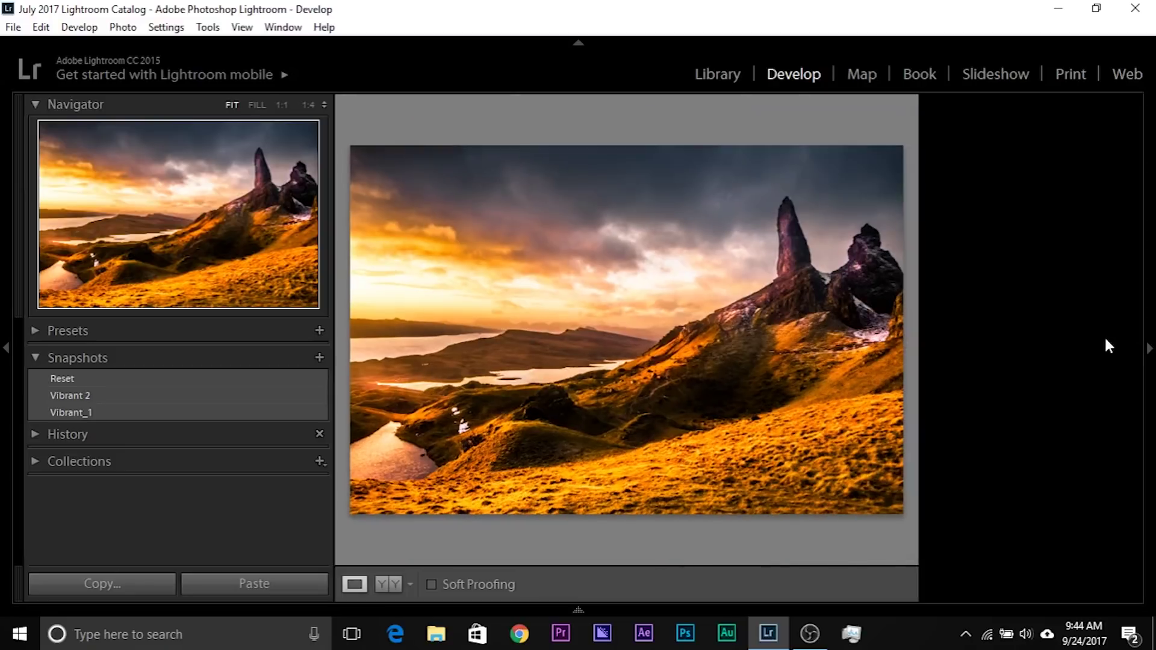
{"action": "left_click_drag", "start_coordinate": [1139, 301], "coordinate": [1142, 543]}
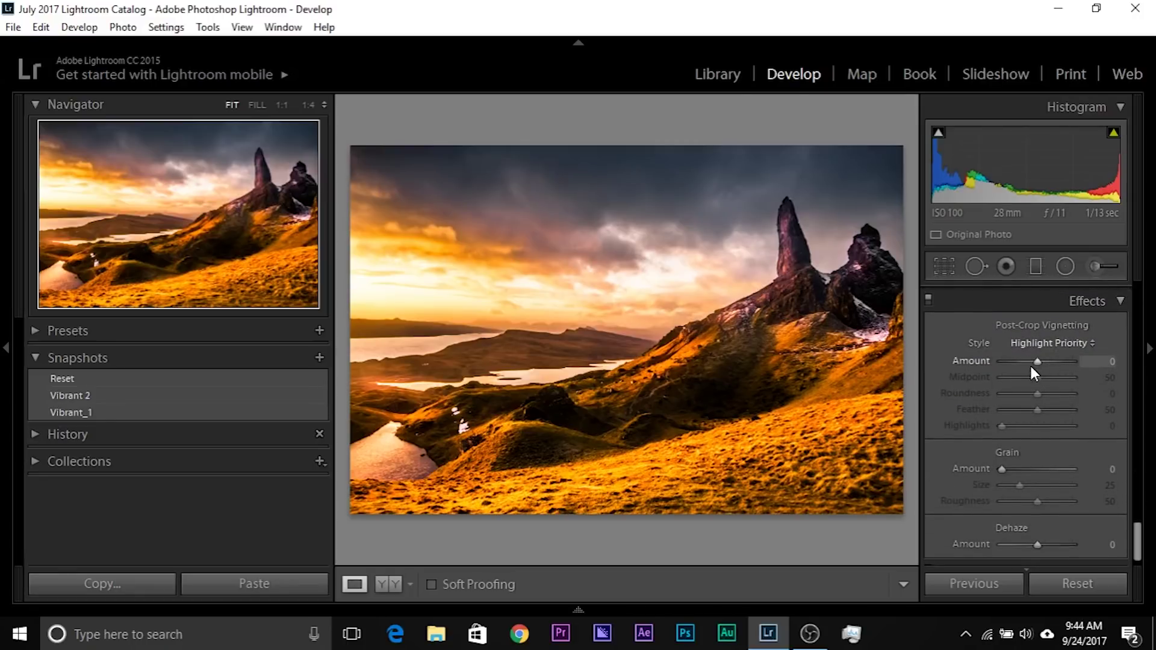
{"action": "left_click_drag", "start_coordinate": [1035, 360], "coordinate": [1032, 360]}
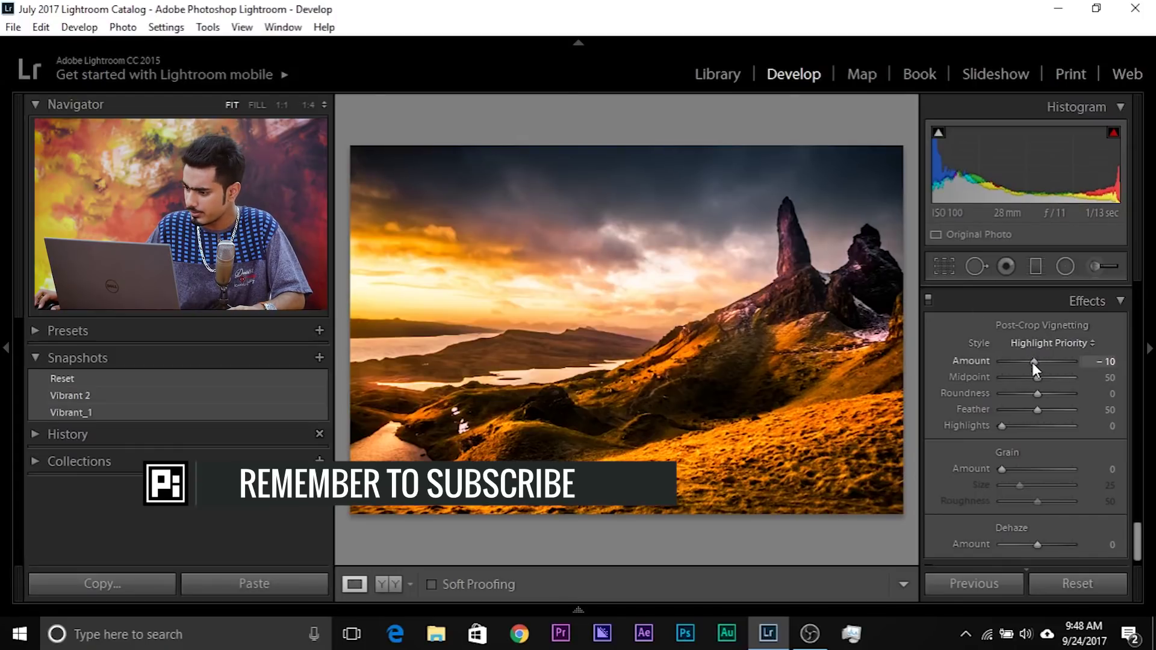
{"action": "left_click_drag", "start_coordinate": [1032, 362], "coordinate": [992, 360]}
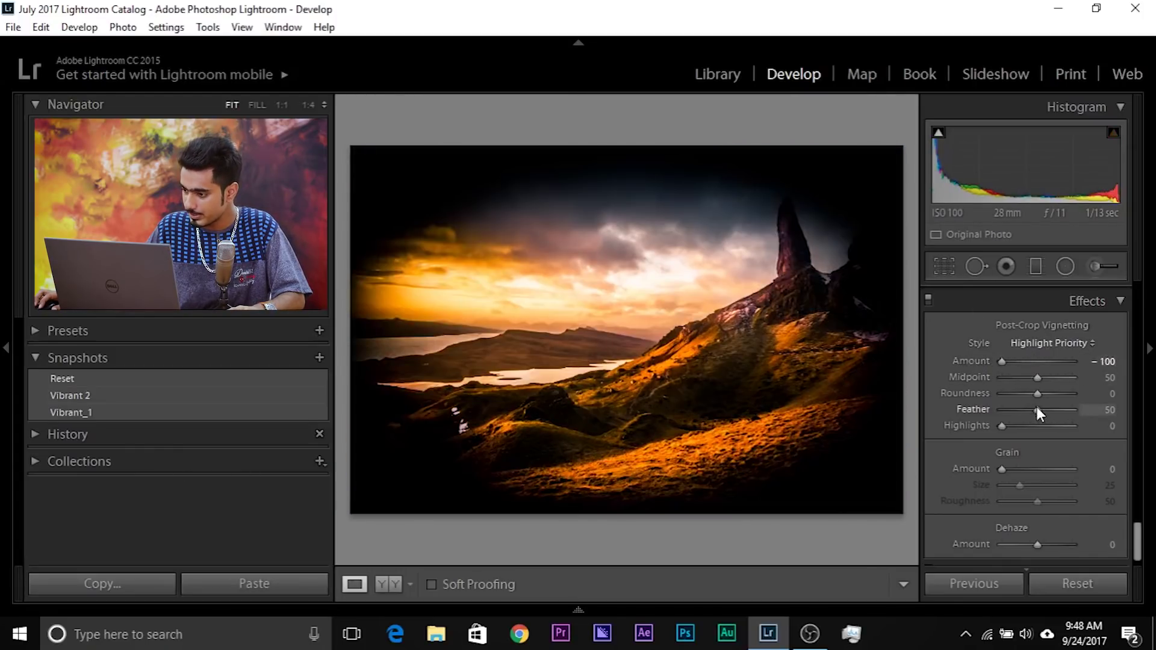
{"action": "left_click_drag", "start_coordinate": [1036, 409], "coordinate": [959, 406]}
{"action": "left_click_drag", "start_coordinate": [1040, 377], "coordinate": [1039, 401]}
{"action": "left_click_drag", "start_coordinate": [1006, 359], "coordinate": [1039, 360]}
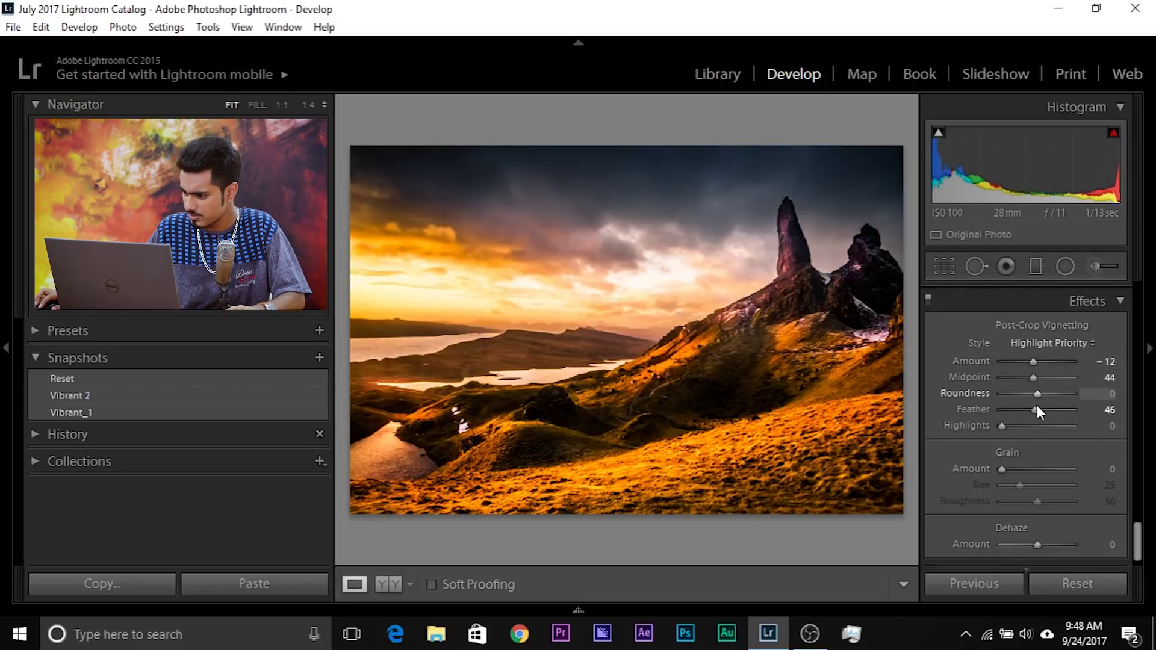
Set the post-crop vignette's Midpoint to 70
{"action": "mouse_move", "coordinate": [1036, 377]}
{"action": "left_mouse_down"}
{"action": "mouse_move", "coordinate": [1026, 375]}
{"action": "mouse_move", "coordinate": [1064, 367]}
{"action": "mouse_move", "coordinate": [1054, 369]}
{"action": "left_mouse_up"}
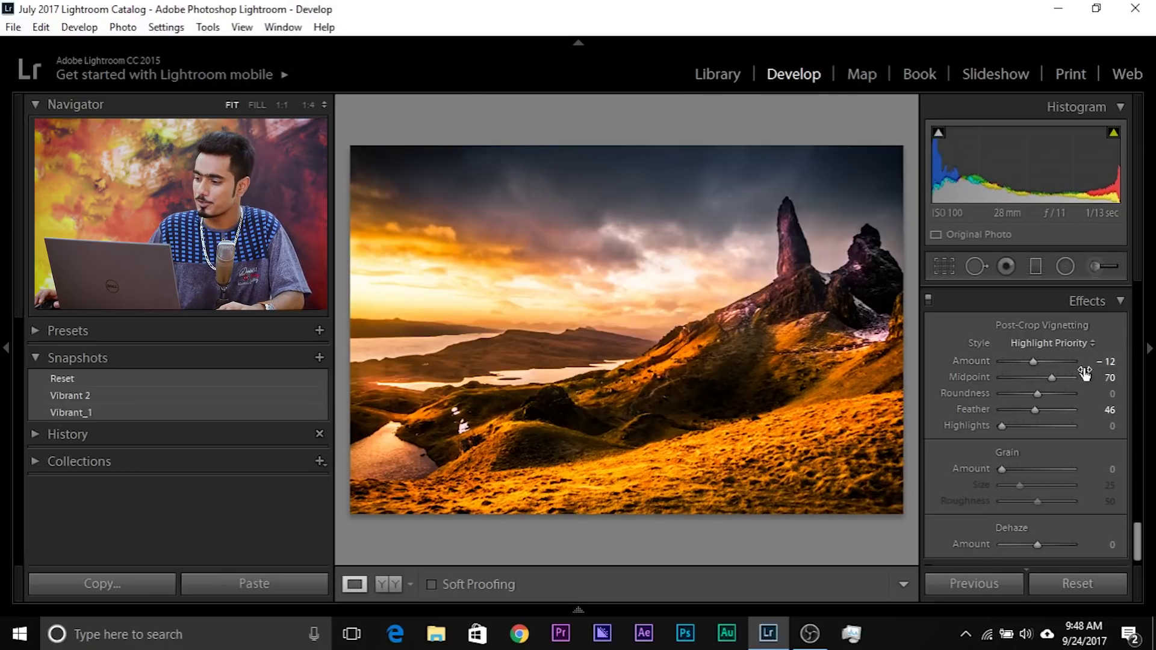
Set the photo's global Vibrance to -12 and Saturation to +2
{"action": "scroll", "coordinate": [1078, 374], "scroll_direction": "up", "scroll_amount": 6}
{"action": "left_click_drag", "start_coordinate": [1140, 448], "coordinate": [1126, 306]}
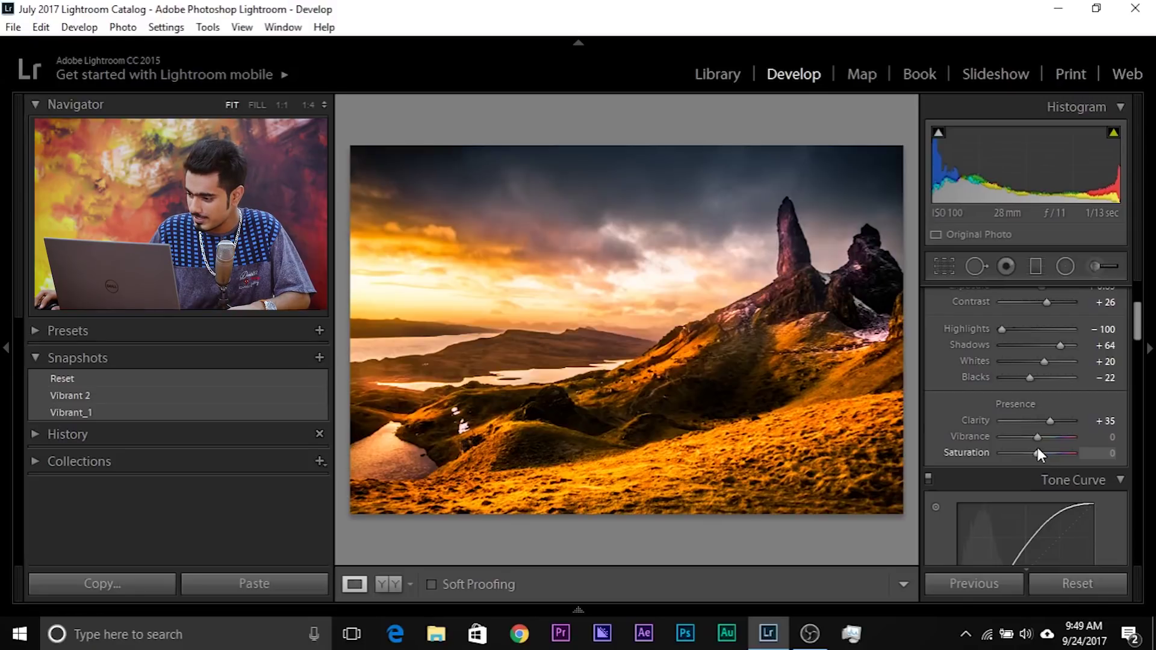
{"action": "left_click_drag", "start_coordinate": [1038, 455], "coordinate": [1032, 435]}
{"action": "left_click", "coordinate": [1108, 437]}
{"action": "type", "text": "-10"}
{"action": "key", "text": "Return"}
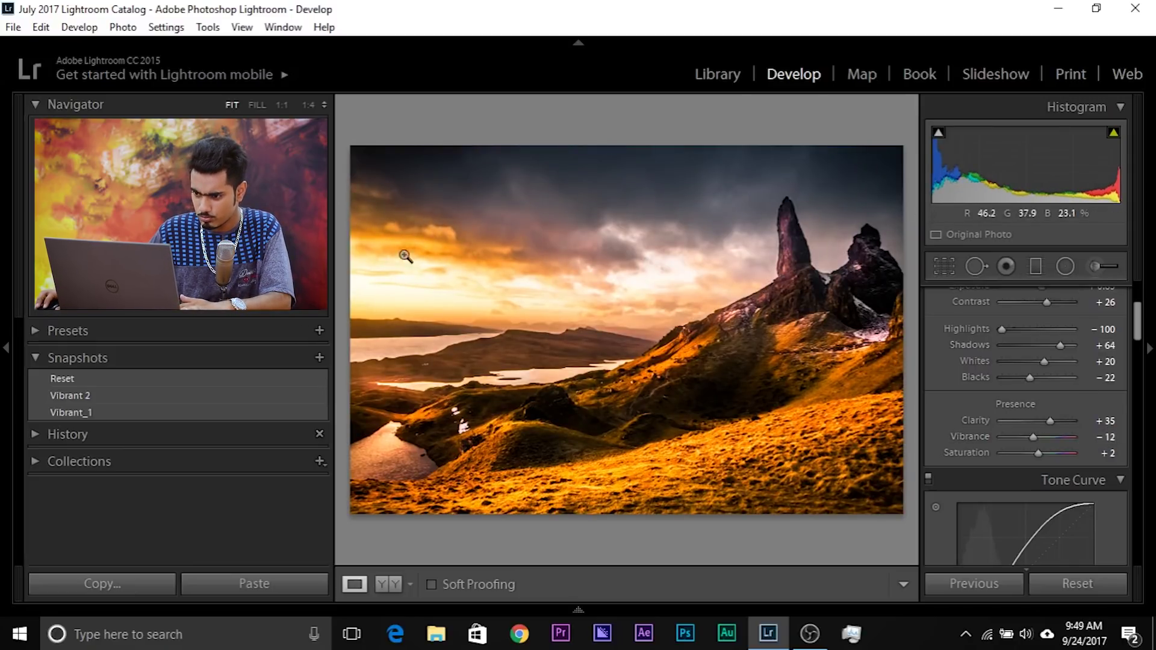
Paint a new Adjustment Brush mask over the bright yellow sky near the horizon, with Saturation -56 and Exposure reset to 0.00
{"action": "left_click", "coordinate": [1097, 264]}
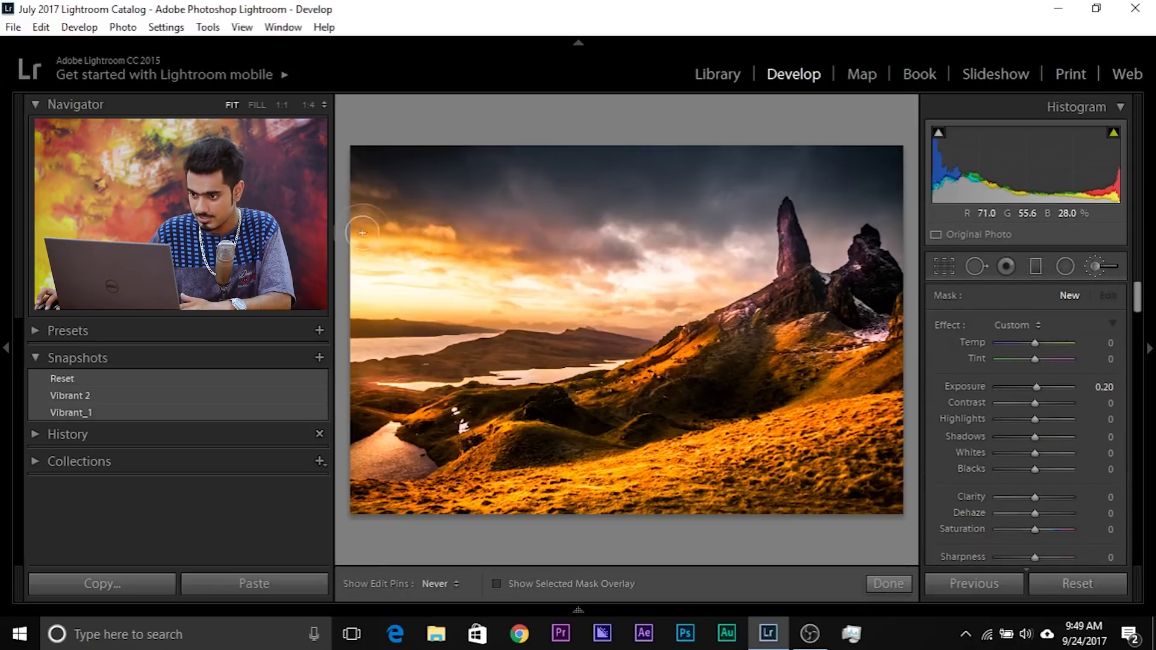
{"action": "left_click", "coordinate": [512, 258]}
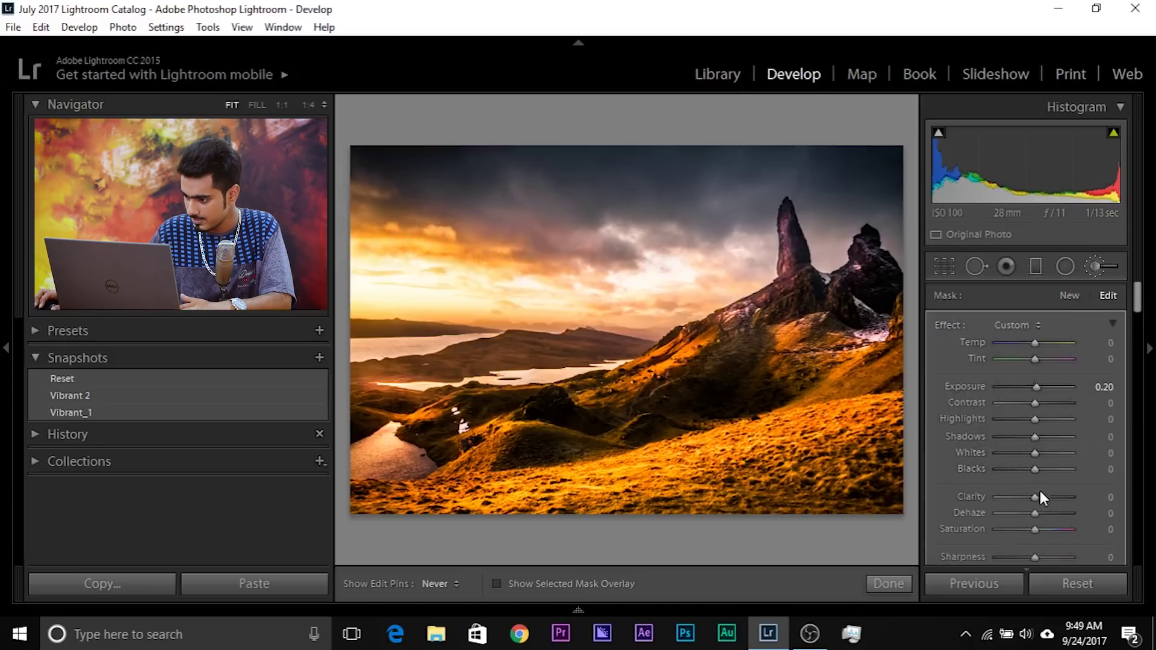
{"action": "left_click_drag", "start_coordinate": [1036, 531], "coordinate": [1016, 526]}
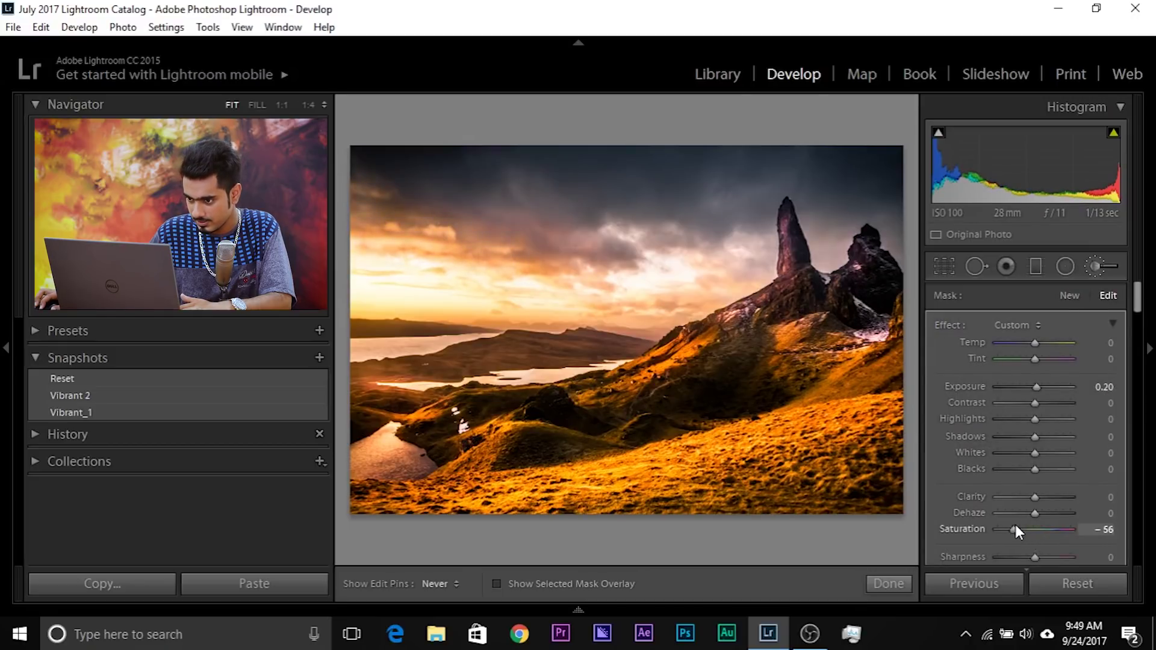
{"action": "double_click", "coordinate": [967, 386]}
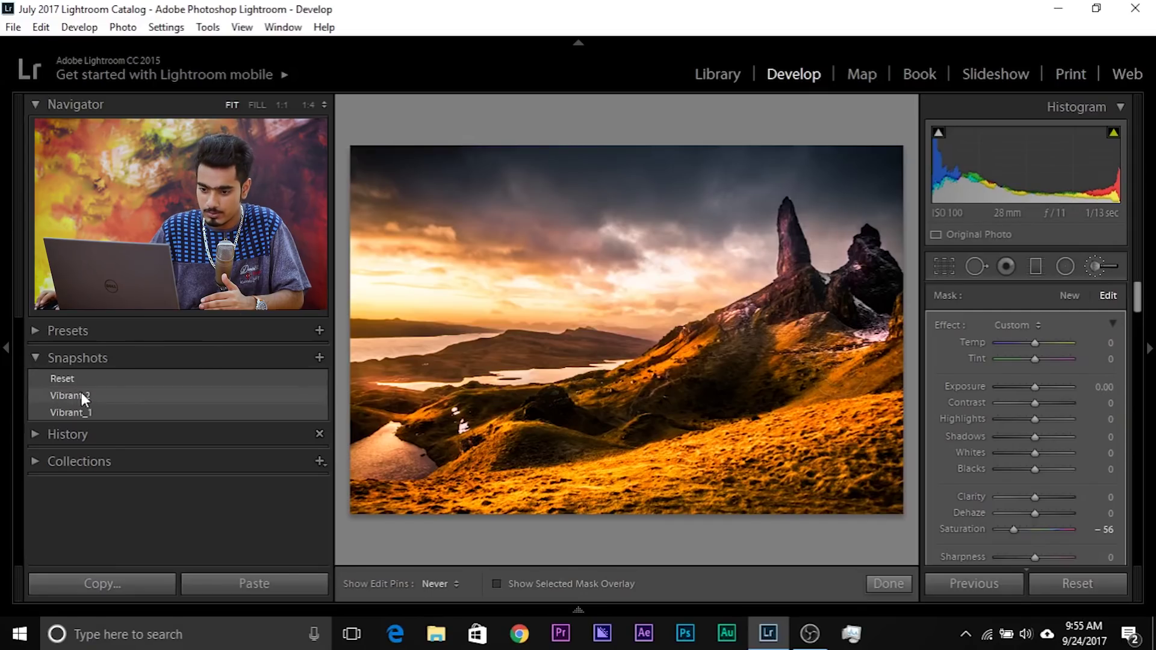
Update the Vibrant 2 snapshot with the current settings and compare it with the Vibrant_1 snapshot, returning to Vibrant 2
{"action": "right_click", "coordinate": [85, 394]}
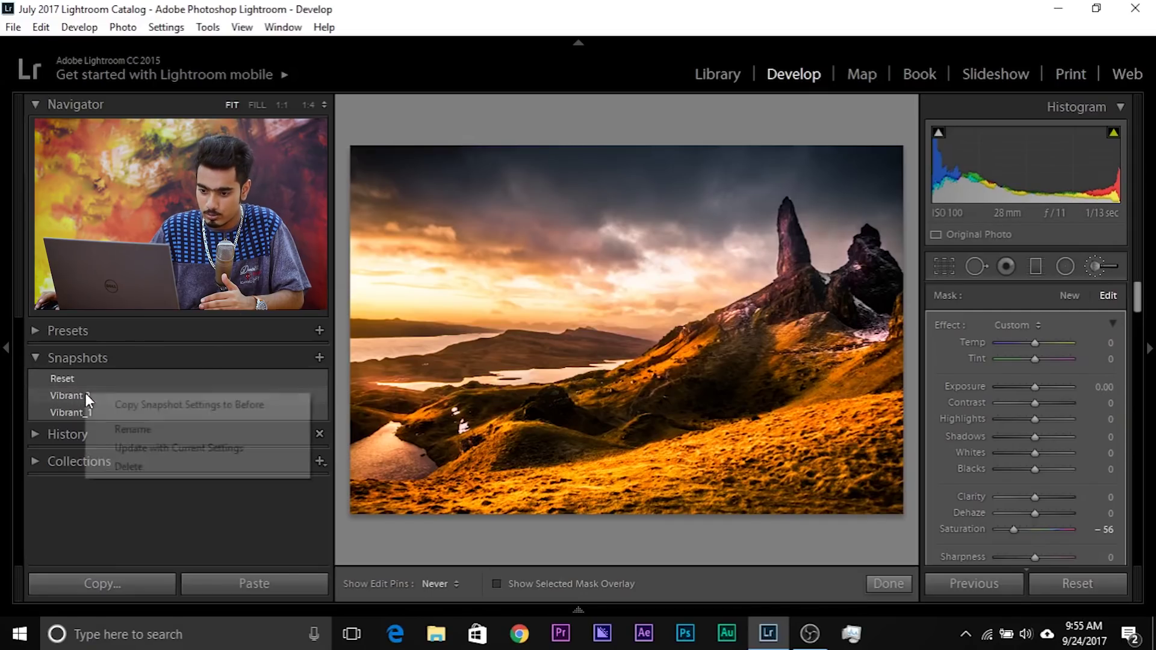
{"action": "left_click", "coordinate": [149, 449]}
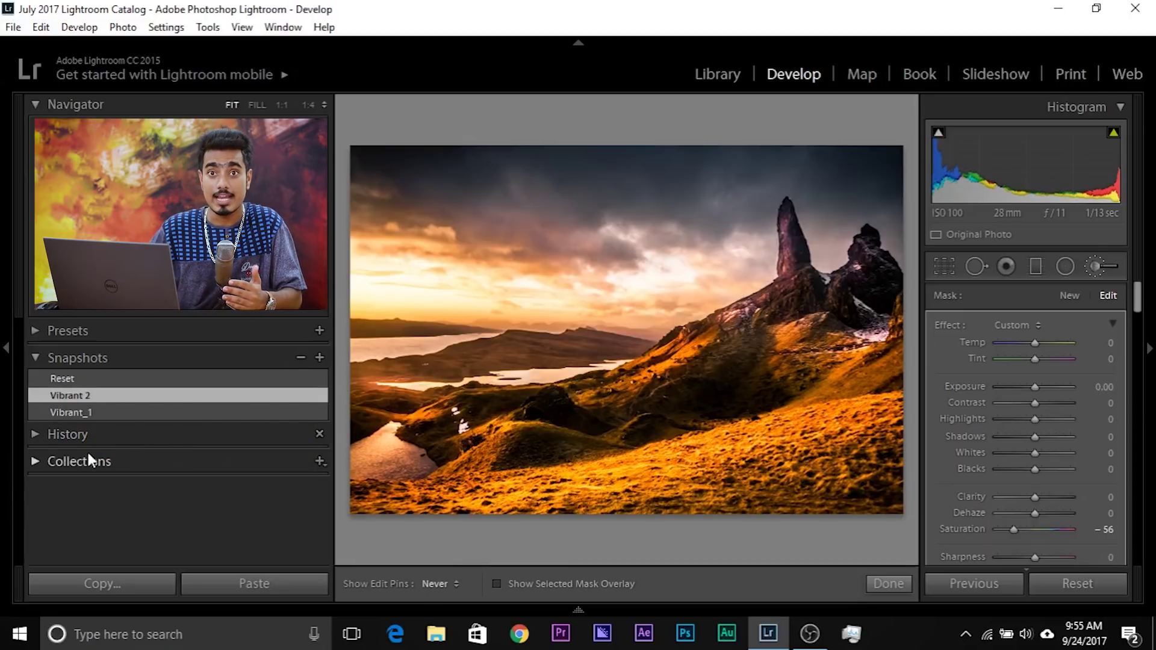
{"action": "left_click", "coordinate": [74, 410]}
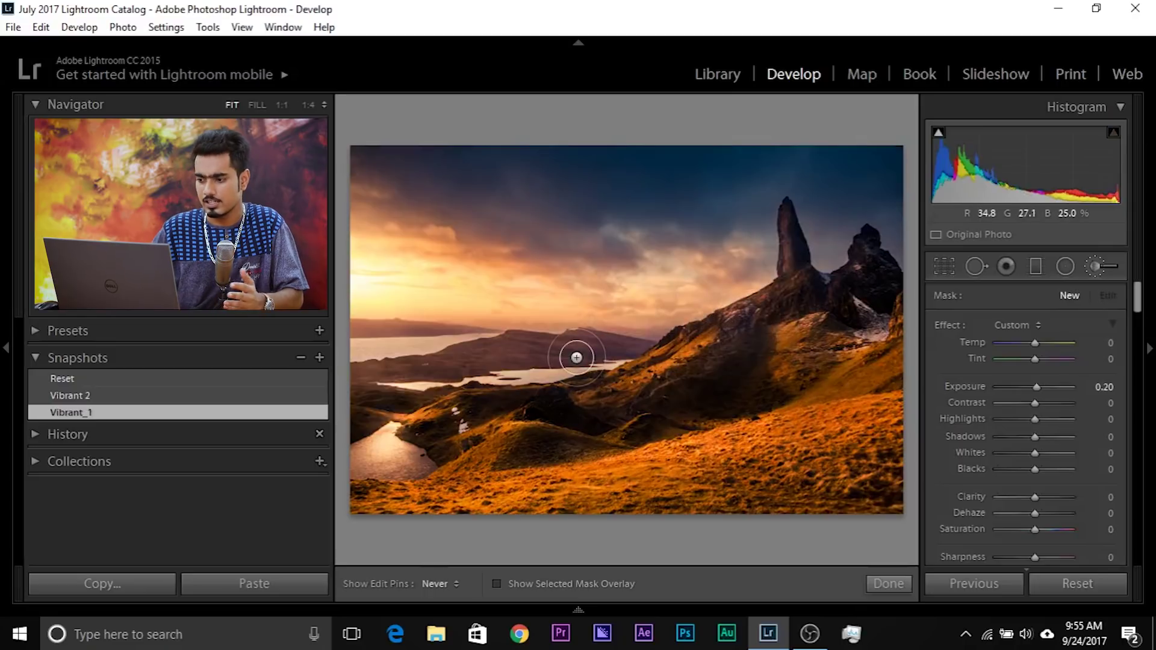
{"action": "left_click", "coordinate": [94, 399]}
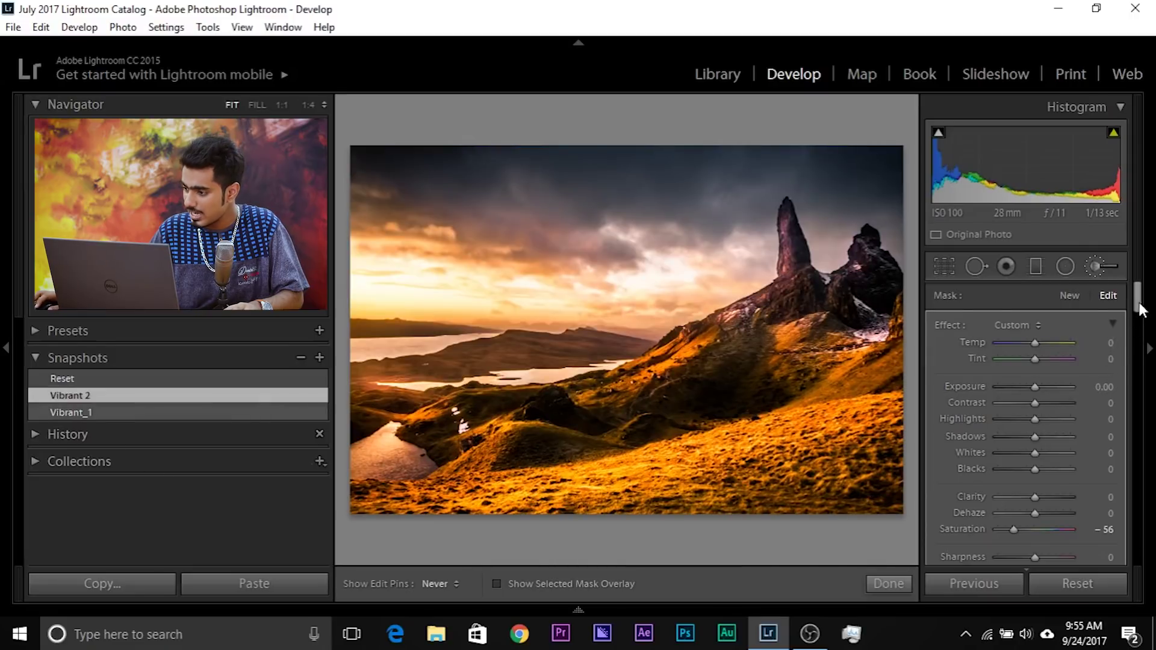
Close the Adjustment Brush and set the photo's white balance to Temp 5452 and Tint +4
{"action": "left_click_drag", "start_coordinate": [1138, 299], "coordinate": [1139, 307]}
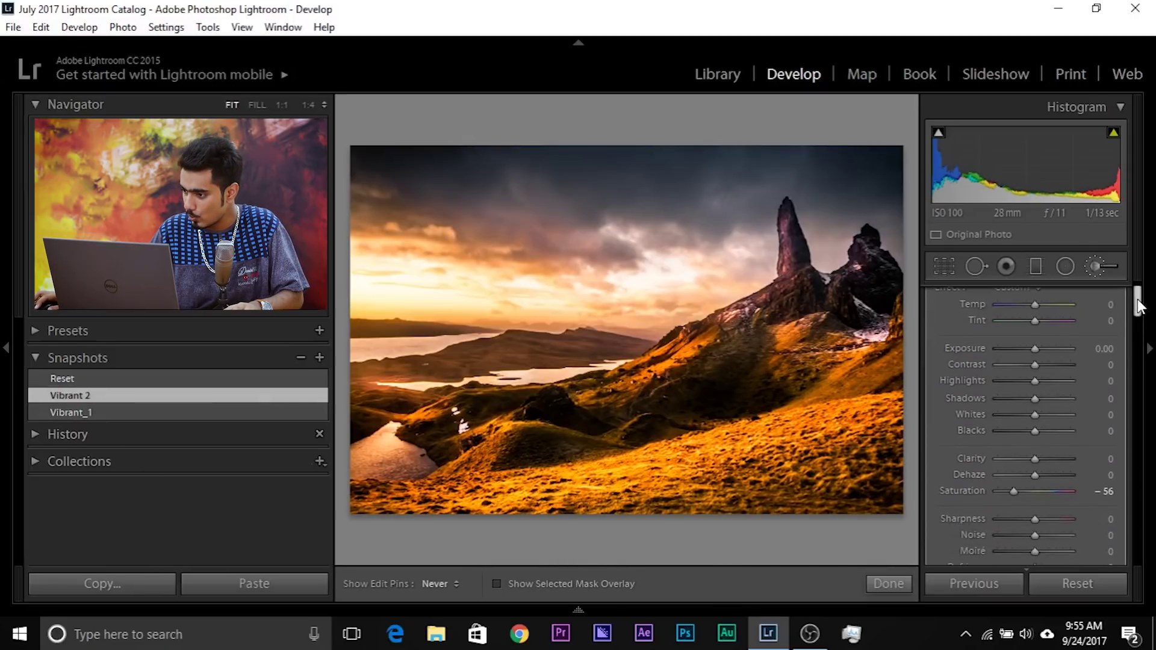
{"action": "left_click", "coordinate": [1095, 266]}
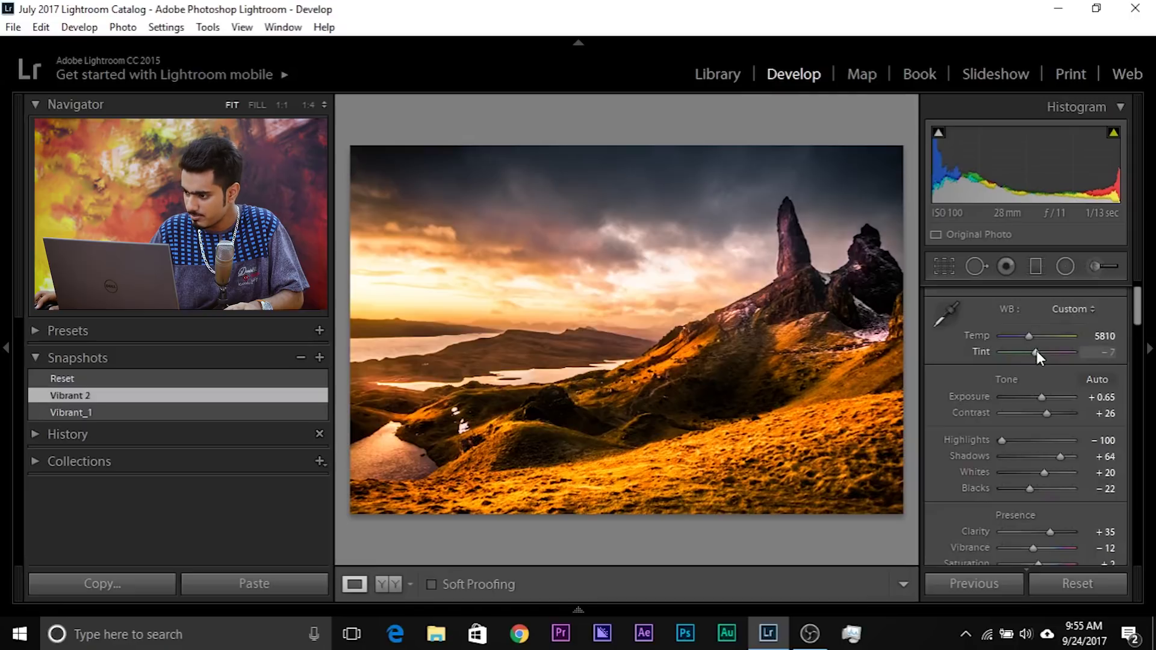
{"action": "left_click_drag", "start_coordinate": [1037, 353], "coordinate": [1026, 336]}
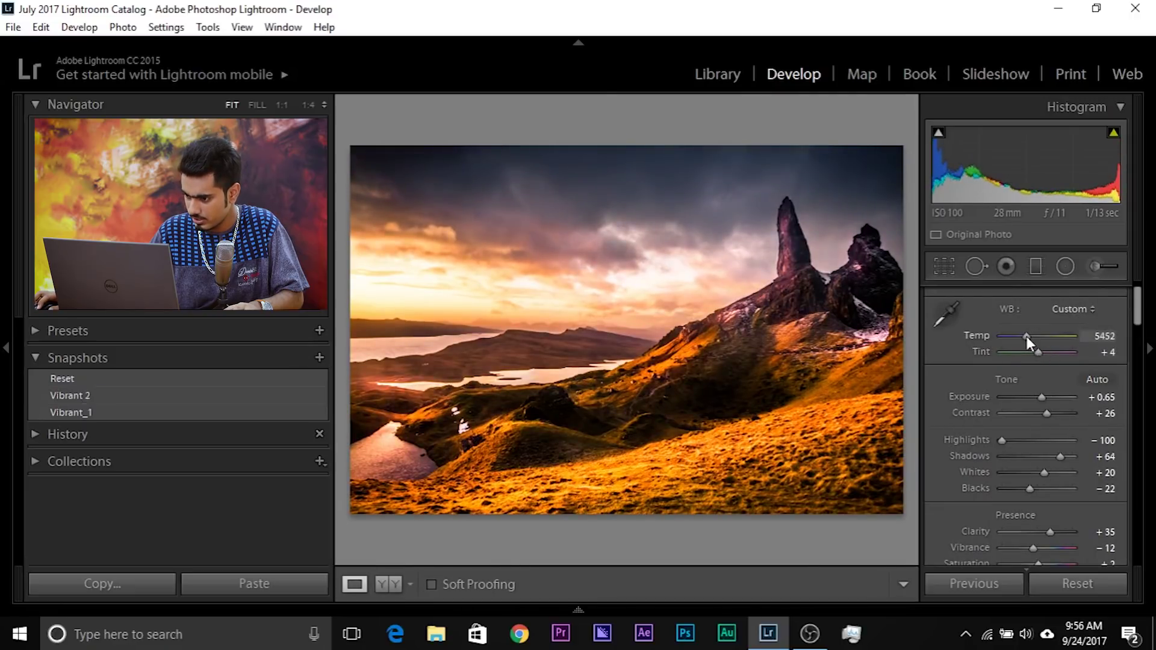